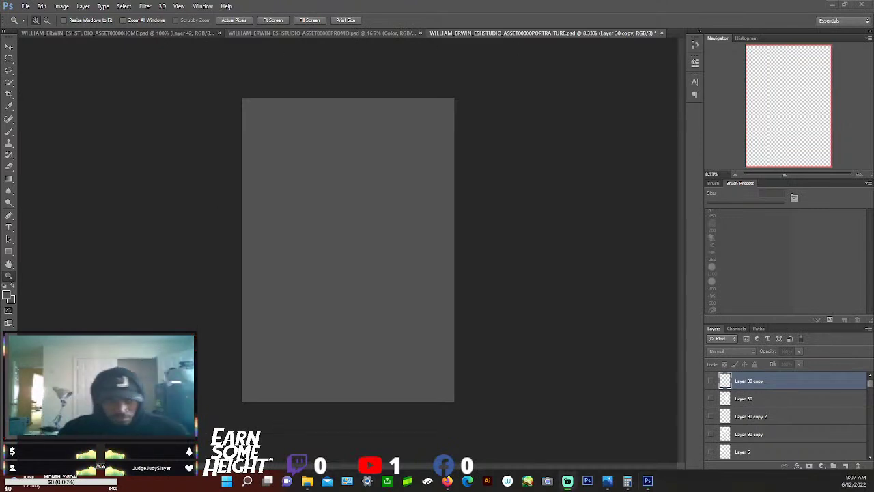
# Switch from the PORTRAITURE document through PROMO to the HOME character document
pyautogui.hotkey('ctrl', 'shift', 'Tab')
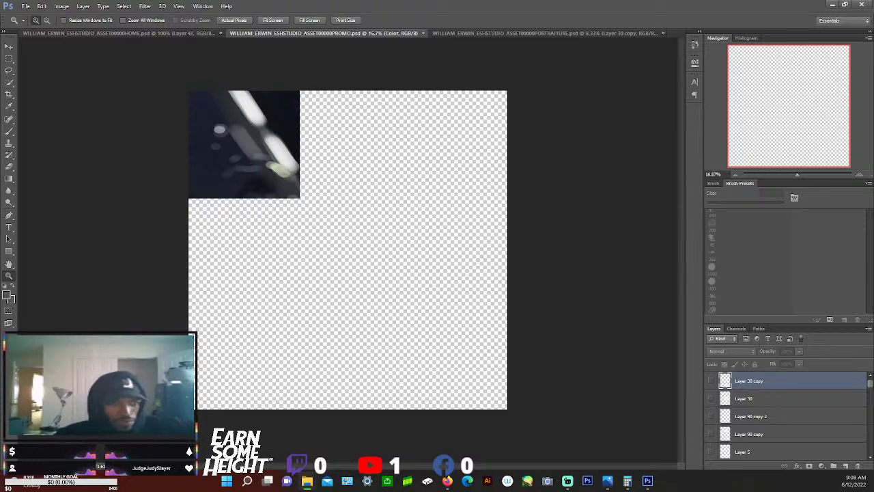
pyautogui.hotkey('ctrl', 'shift', 'Tab')
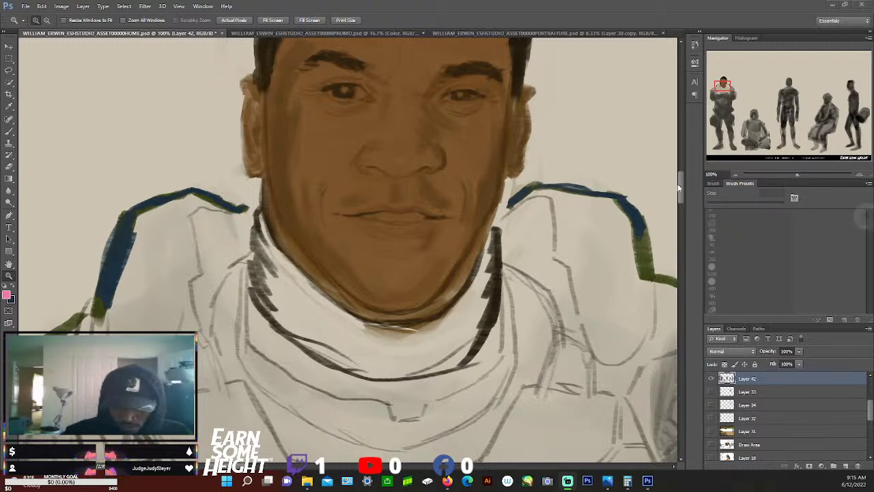
pyautogui.moveTo(683, 185)
pyautogui.mouseDown()
pyautogui.moveTo(680, 217)
pyautogui.moveTo(684, 156)
pyautogui.moveTo(682, 245)
pyautogui.moveTo(680, 159)
pyautogui.moveTo(680, 187)
pyautogui.mouseUp()
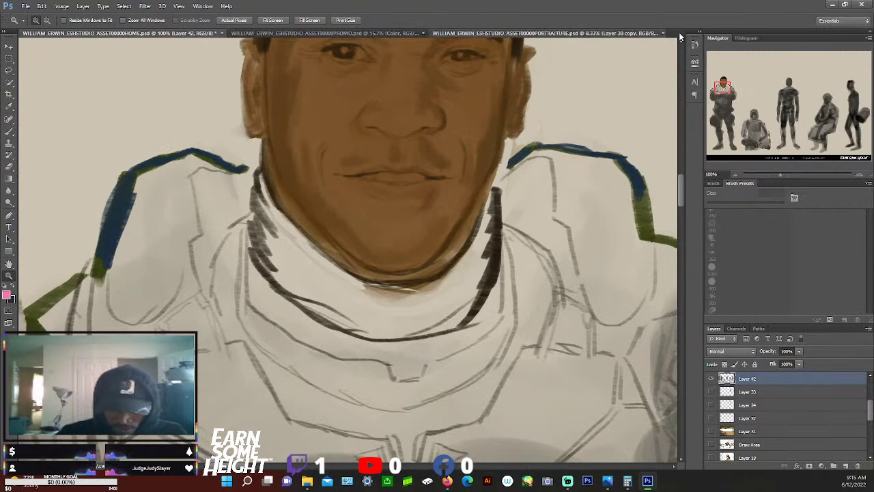
# Close the PORTRAITURE document without saving its changes, and close the PROMO document
pyautogui.click(656, 33)
pyautogui.click(661, 32)
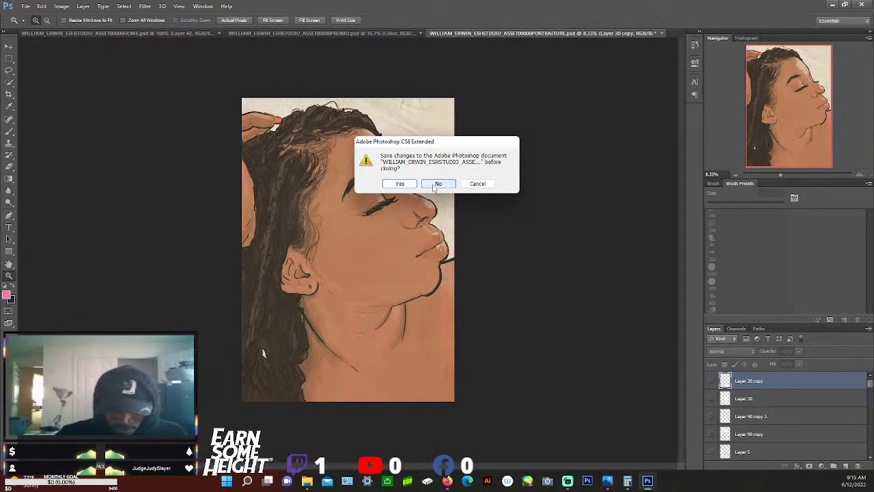
pyautogui.click(435, 186)
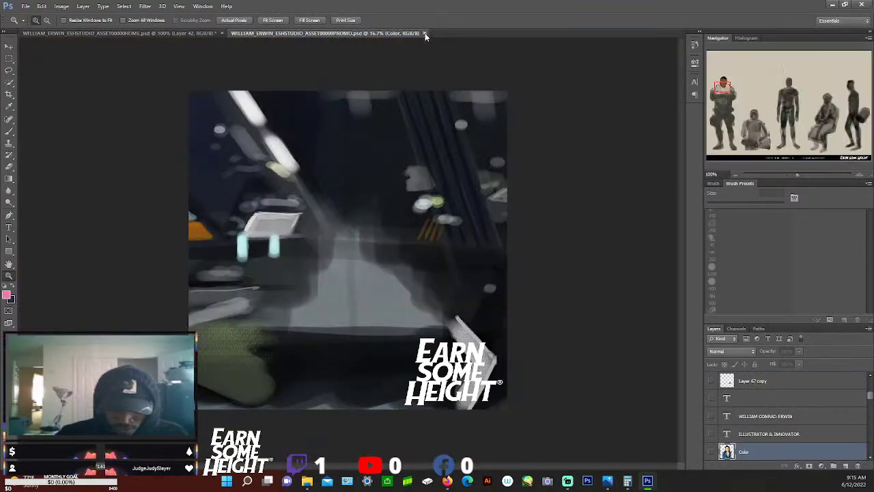
pyautogui.click(424, 33)
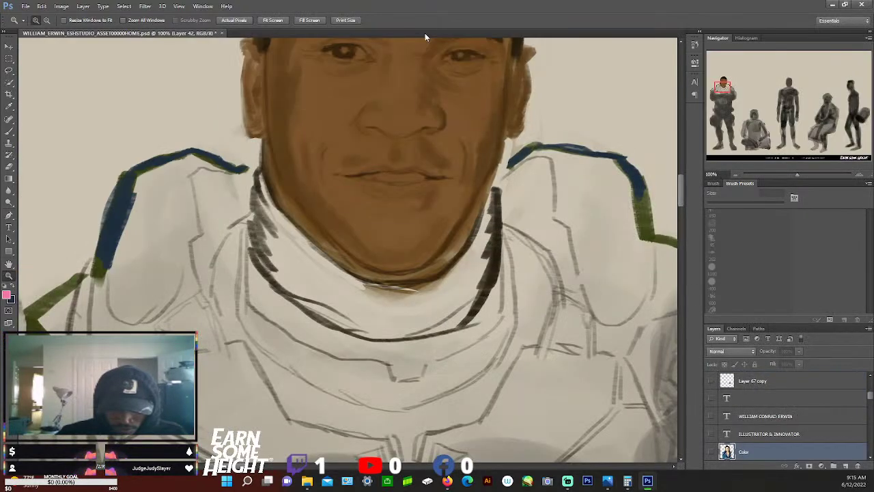
# Erase part of the dark shading and green outline on the armoured figure's arm at image right with the 175 px Eraser
pyautogui.moveTo(681, 190); pyautogui.dragTo(685, 209)
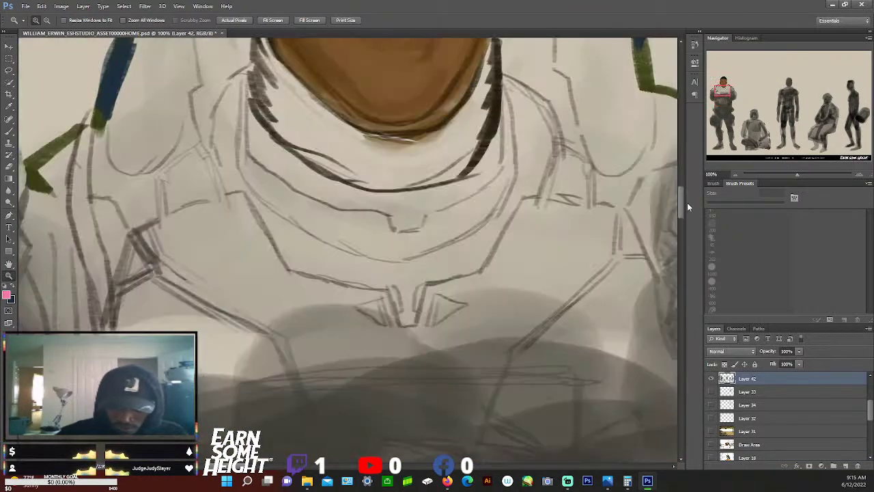
pyautogui.moveTo(724, 90)
pyautogui.mouseDown()
pyautogui.moveTo(732, 83)
pyautogui.moveTo(723, 77)
pyautogui.moveTo(721, 94)
pyautogui.moveTo(717, 82)
pyautogui.moveTo(727, 73)
pyautogui.moveTo(722, 89)
pyautogui.moveTo(725, 82)
pyautogui.mouseUp()
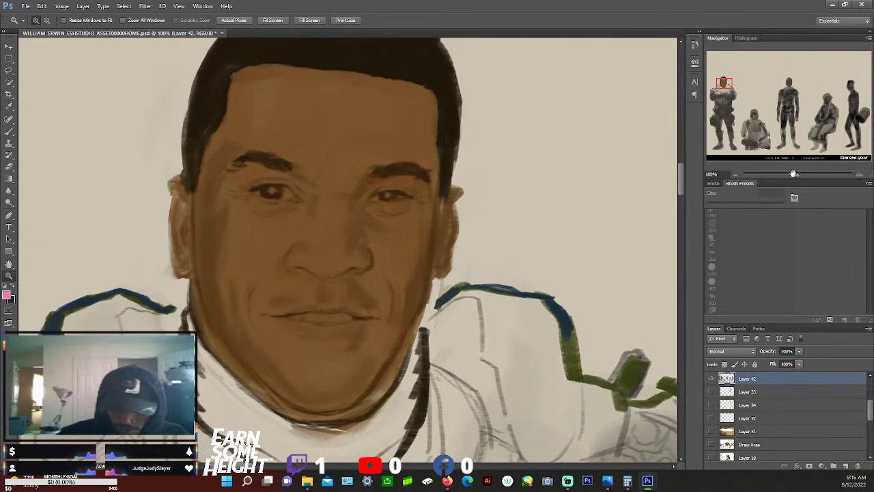
pyautogui.moveTo(796, 174); pyautogui.dragTo(793, 175)
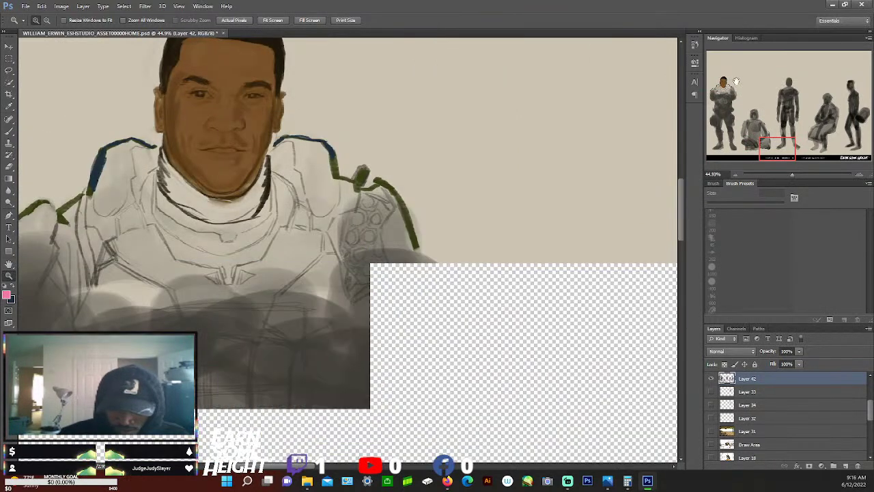
pyautogui.moveTo(755, 78); pyautogui.dragTo(724, 82)
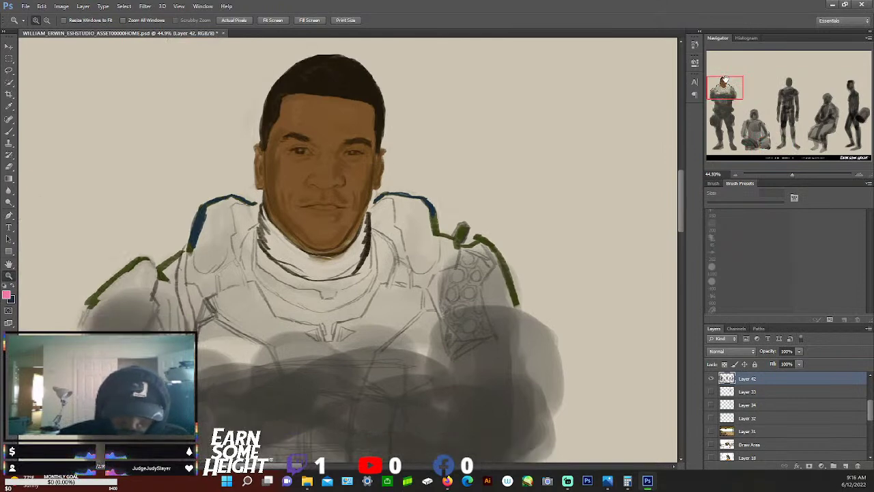
pyautogui.press('b')
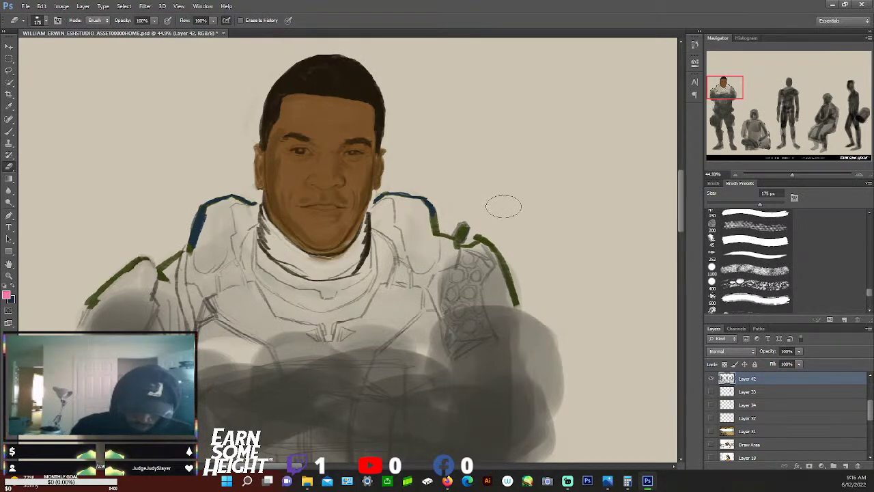
pyautogui.moveTo(464, 276)
pyautogui.mouseDown()
pyautogui.moveTo(519, 273)
pyautogui.moveTo(525, 304)
pyautogui.moveTo(514, 314)
pyautogui.moveTo(529, 331)
pyautogui.moveTo(517, 295)
pyautogui.mouseUp()
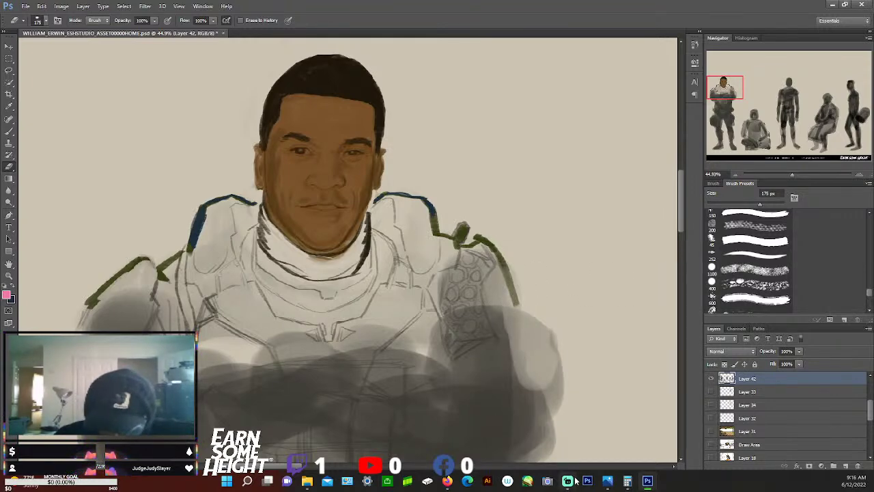
# Fade the blue and green shoulder outlines and collar lines with the 175 px Eraser, undoing the strokes that remove too much
pyautogui.moveTo(607, 483)
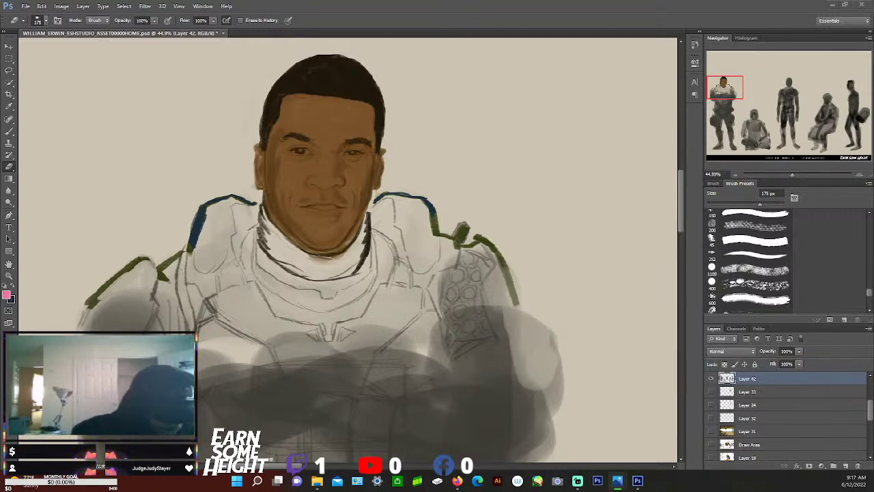
pyautogui.moveTo(242, 186)
pyautogui.mouseDown()
pyautogui.moveTo(193, 244)
pyautogui.moveTo(213, 199)
pyautogui.moveTo(235, 194)
pyautogui.moveTo(239, 221)
pyautogui.moveTo(268, 246)
pyautogui.moveTo(247, 205)
pyautogui.moveTo(269, 257)
pyautogui.moveTo(251, 212)
pyautogui.moveTo(295, 282)
pyautogui.moveTo(347, 260)
pyautogui.moveTo(275, 229)
pyautogui.moveTo(258, 212)
pyautogui.moveTo(344, 260)
pyautogui.moveTo(331, 273)
pyautogui.moveTo(365, 256)
pyautogui.moveTo(380, 223)
pyautogui.moveTo(368, 261)
pyautogui.moveTo(406, 210)
pyautogui.moveTo(394, 198)
pyautogui.moveTo(387, 205)
pyautogui.moveTo(409, 200)
pyautogui.moveTo(439, 240)
pyautogui.moveTo(455, 229)
pyautogui.moveTo(494, 250)
pyautogui.moveTo(465, 235)
pyautogui.moveTo(514, 303)
pyautogui.mouseUp()
pyautogui.moveTo(236, 199)
pyautogui.mouseDown()
pyautogui.moveTo(168, 256)
pyautogui.moveTo(112, 279)
pyautogui.moveTo(211, 246)
pyautogui.mouseUp()
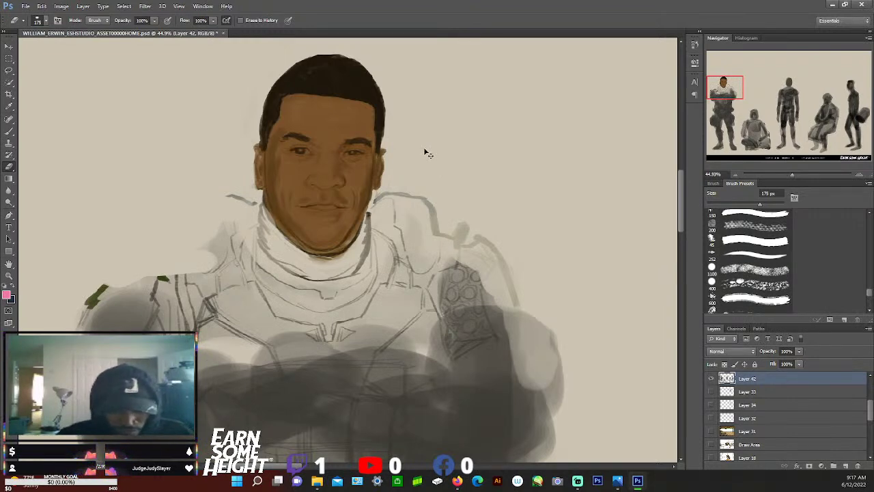
pyautogui.hotkey('ctrl', 'z')
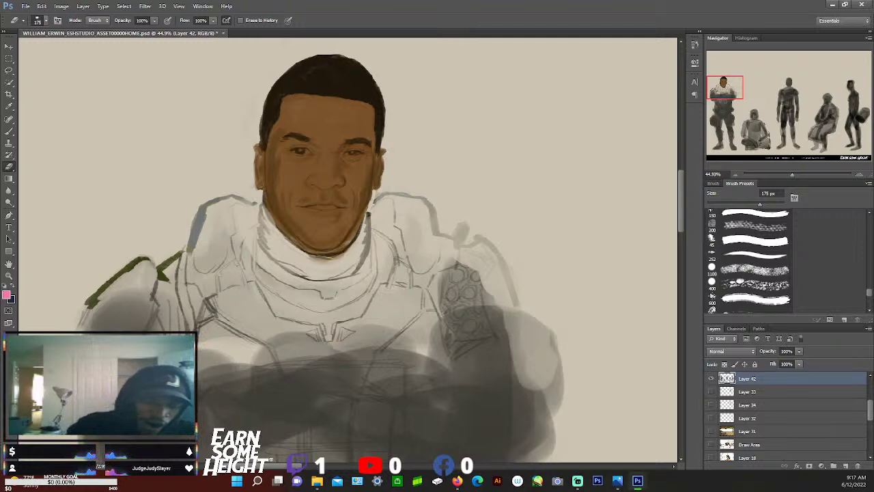
pyautogui.moveTo(231, 194)
pyautogui.mouseDown()
pyautogui.moveTo(196, 217)
pyautogui.moveTo(213, 184)
pyautogui.mouseUp()
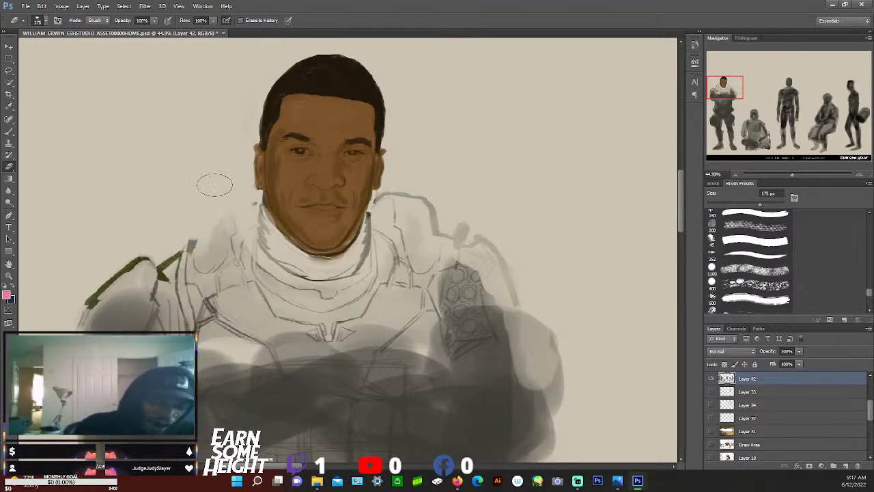
pyautogui.moveTo(199, 229)
pyautogui.mouseDown()
pyautogui.moveTo(222, 192)
pyautogui.moveTo(162, 273)
pyautogui.moveTo(129, 274)
pyautogui.moveTo(93, 302)
pyautogui.moveTo(187, 254)
pyautogui.mouseUp()
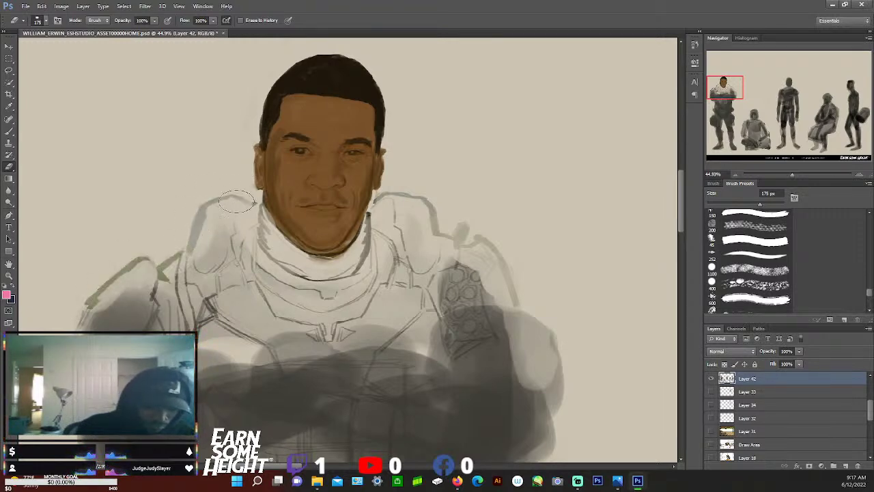
# Activate the Brush tool for the face and collar area and choose the 405 px brush preset
pyautogui.press('z')
pyautogui.click(294, 187)
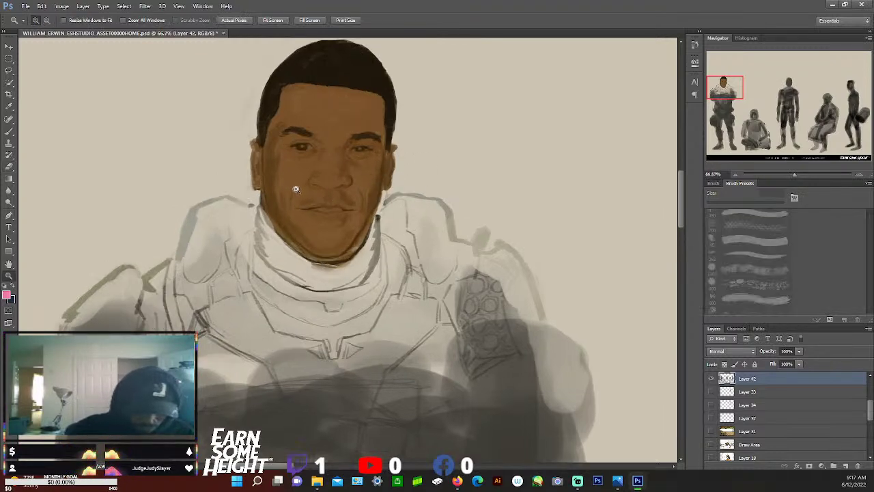
pyautogui.click(292, 191)
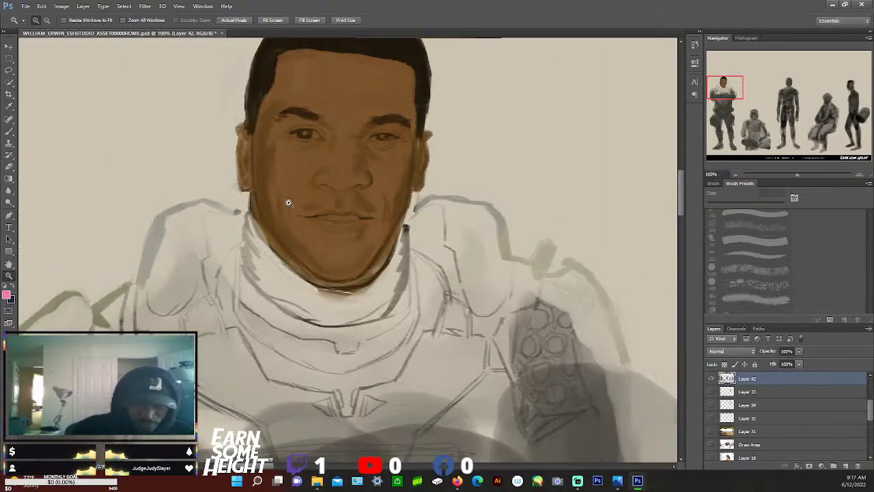
pyautogui.click(288, 201)
pyautogui.press('b')
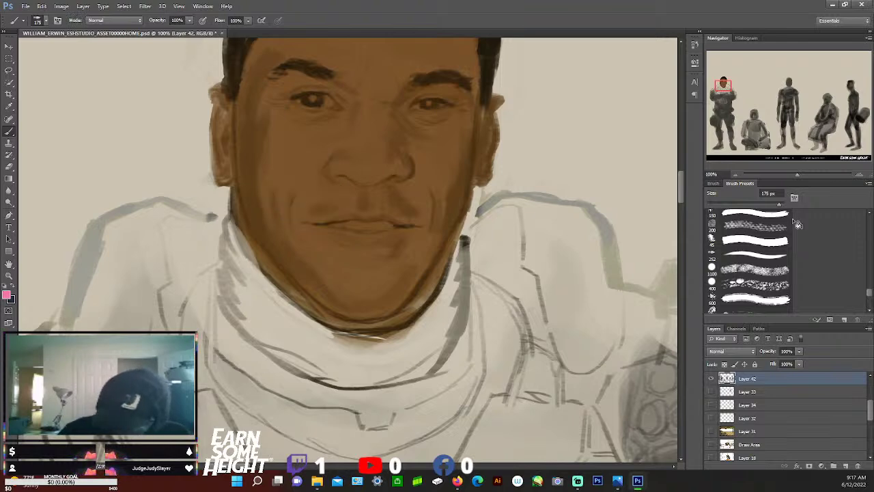
pyautogui.scroll(2, 869, 298)
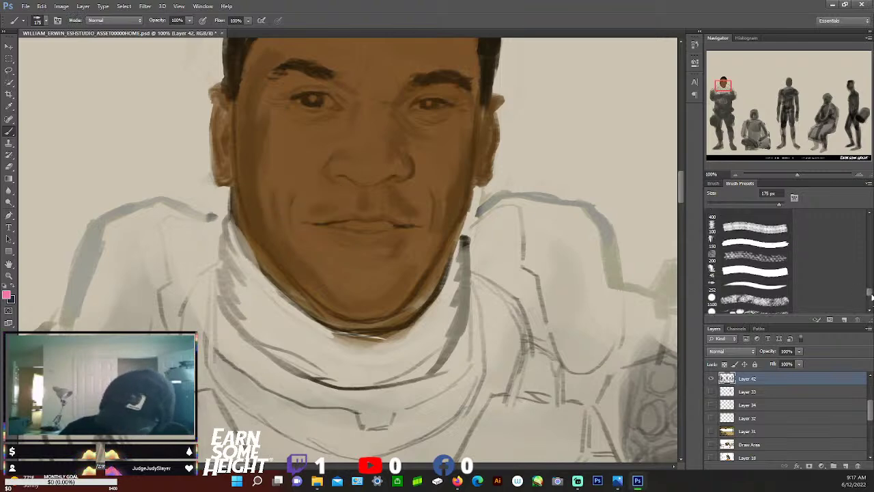
pyautogui.scroll(3, 869, 298)
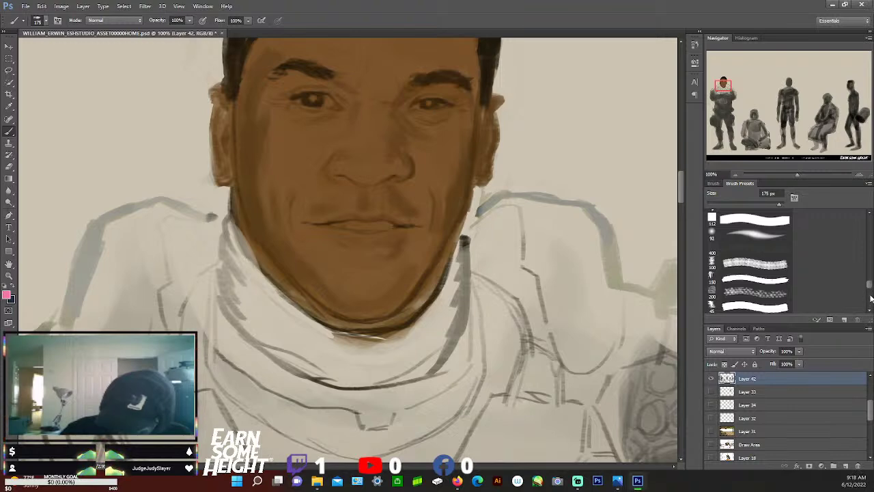
pyautogui.moveTo(870, 293); pyautogui.dragTo(870, 307)
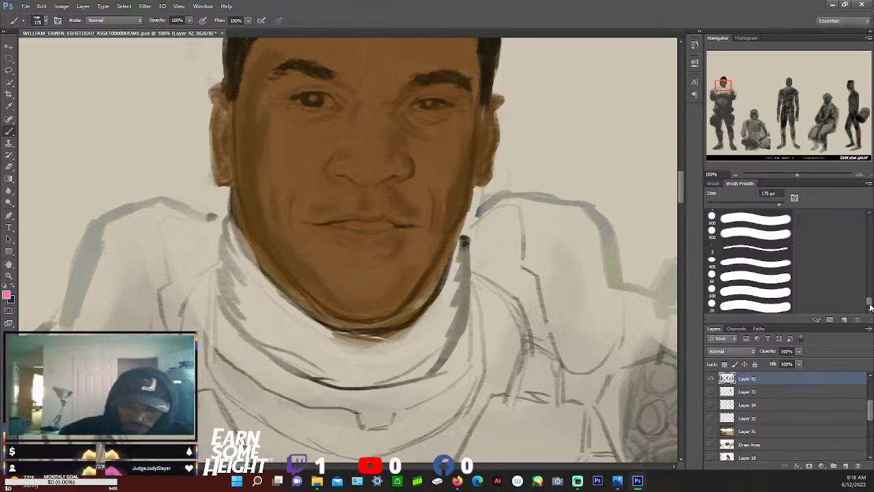
pyautogui.scroll(-5, 680, 189)
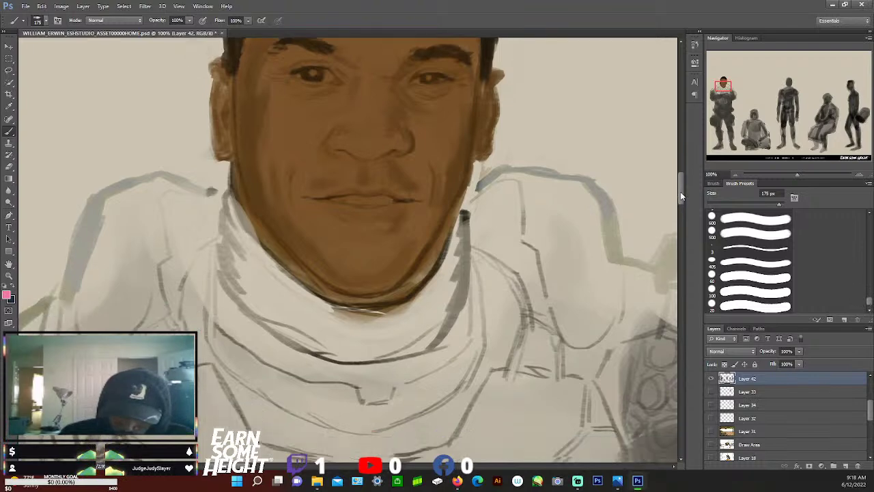
pyautogui.scroll(7, 684, 171)
pyautogui.scroll(-3, 683, 186)
pyautogui.scroll(-1, 683, 184)
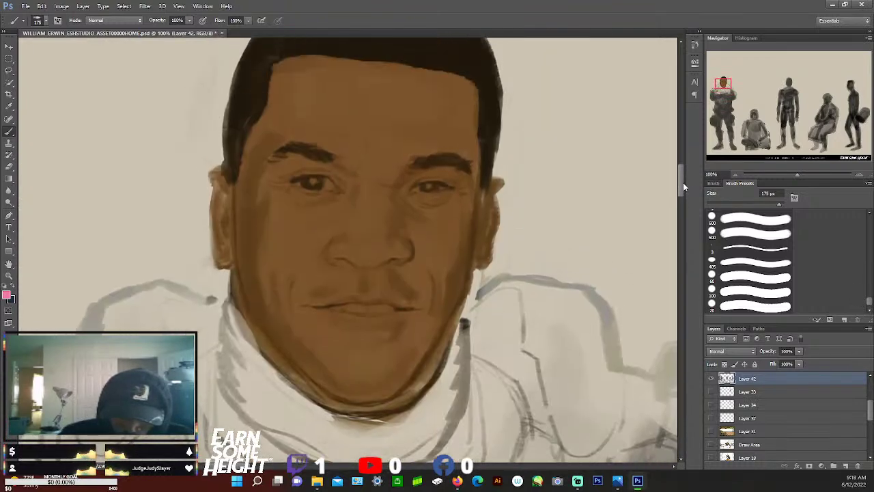
pyautogui.scroll(2, 683, 182)
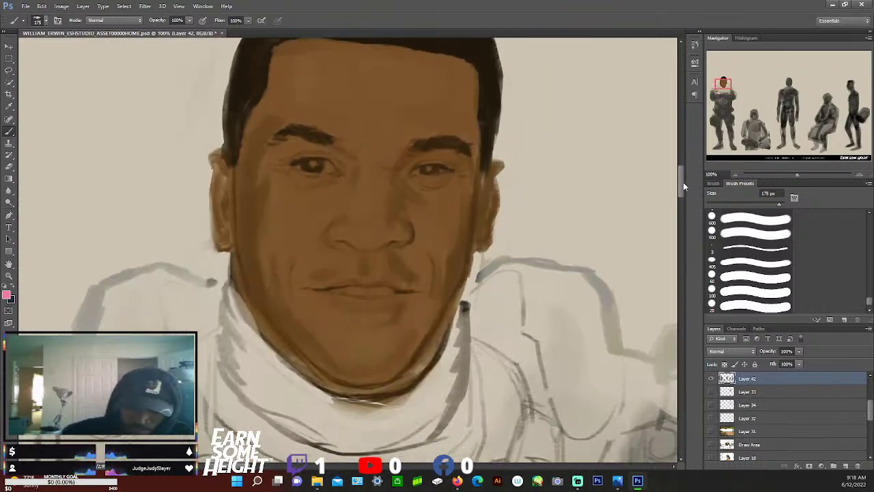
pyautogui.scroll(-2, 682, 191)
pyautogui.scroll(1, 683, 189)
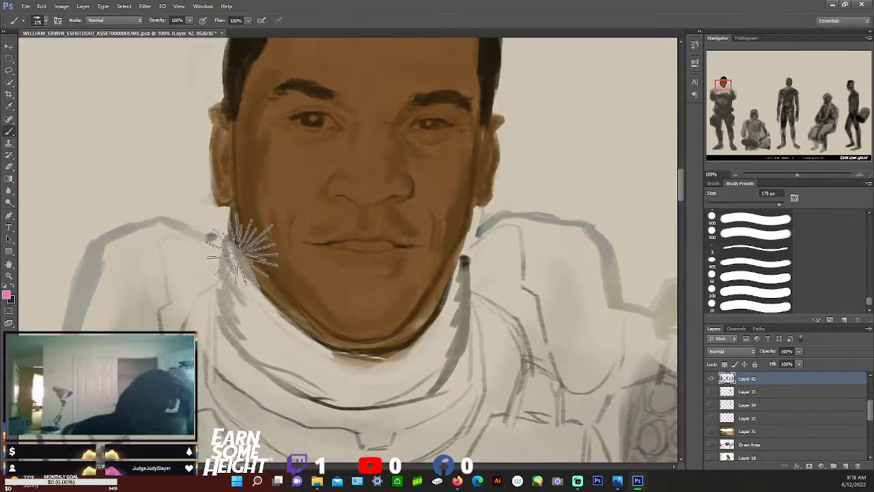
pyautogui.click(764, 266)
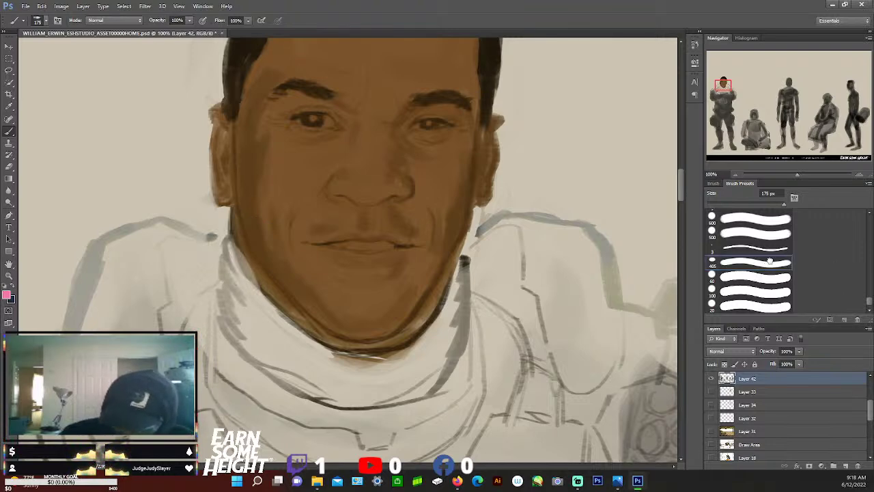
# Change the brush to the second of the two adjacent 48 px presets
pyautogui.scroll(5, 869, 218)
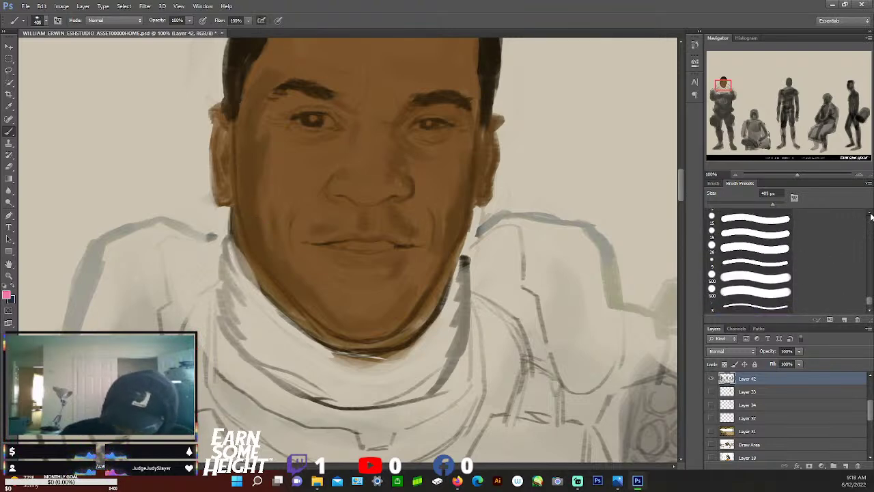
pyautogui.scroll(6, 869, 217)
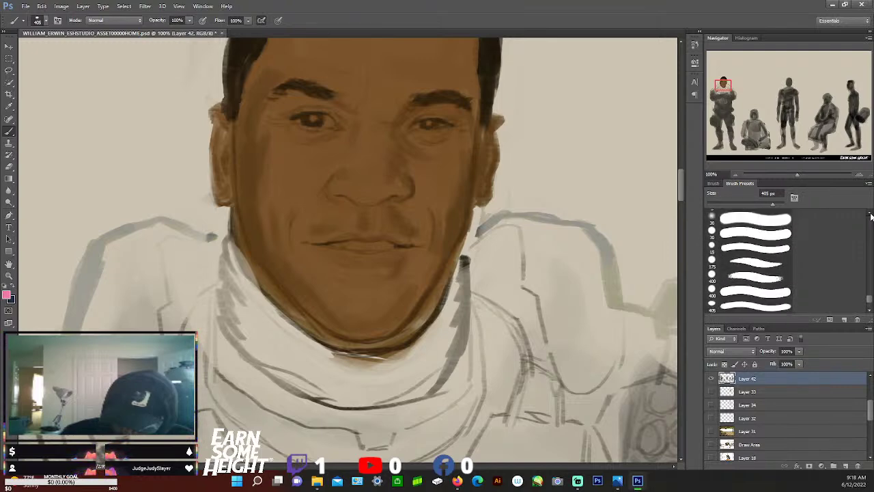
pyautogui.scroll(6, 871, 217)
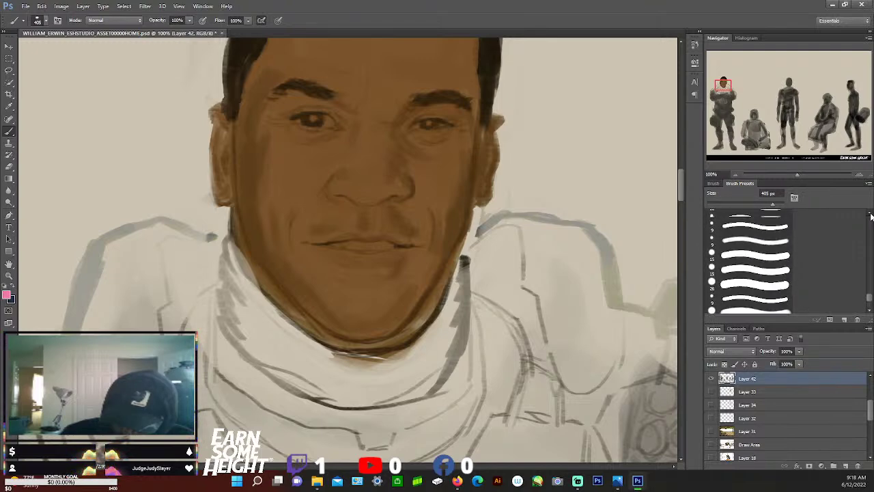
pyautogui.scroll(3, 871, 217)
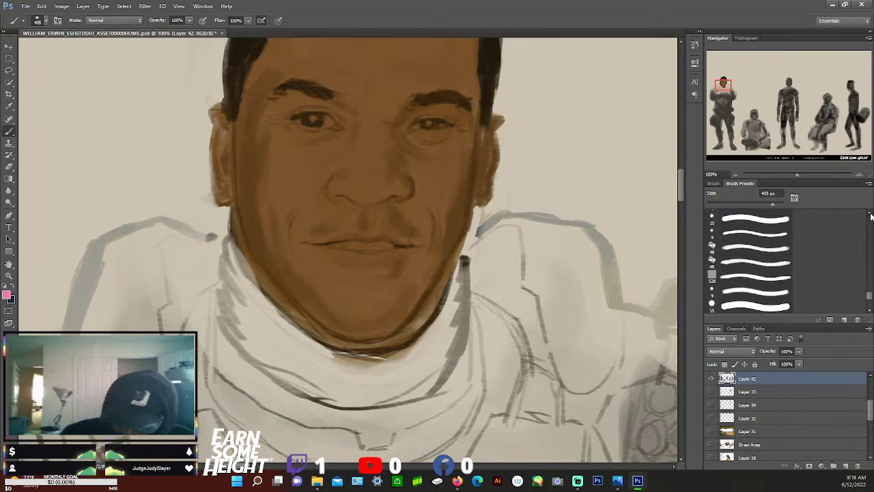
pyautogui.click(769, 263)
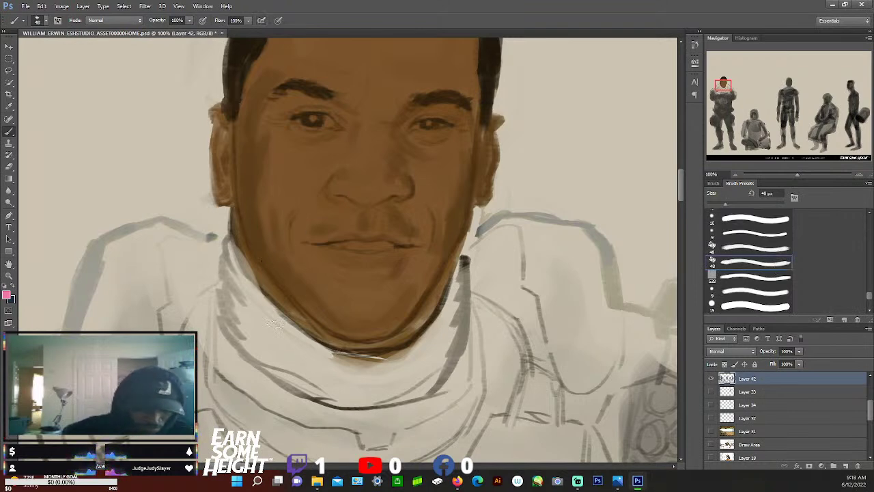
# Set the foreground colour to dark grey #515151
pyautogui.press('i')
pyautogui.click(7, 295)
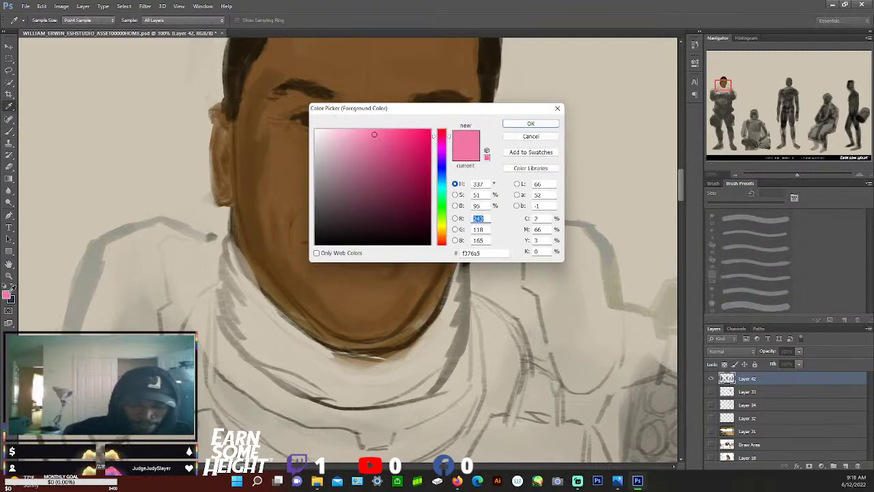
pyautogui.click(318, 208)
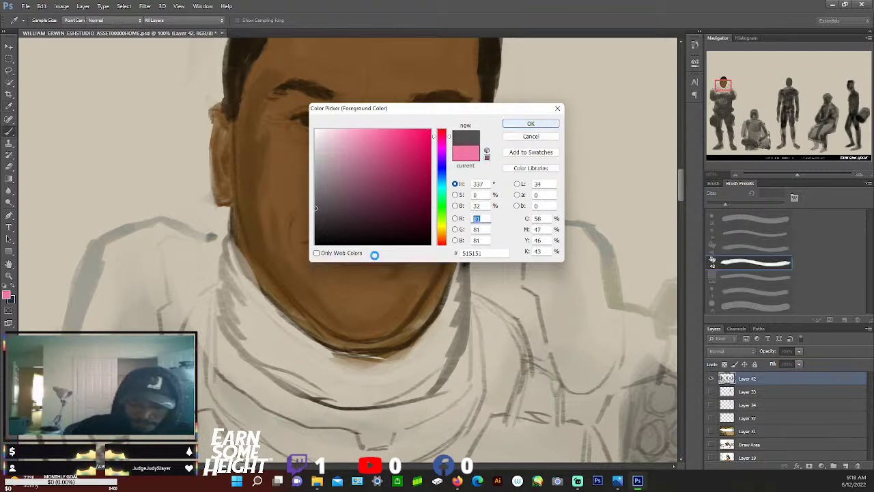
# Add a new layer above the line art and block in a #515151 grey earpiece over the ear and adjoining cheek
pyautogui.press('Return')
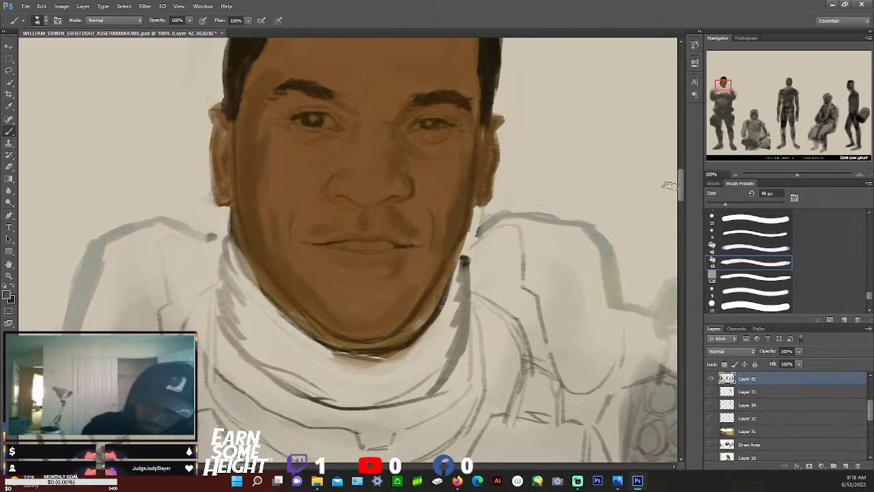
pyautogui.scroll(2, 684, 179)
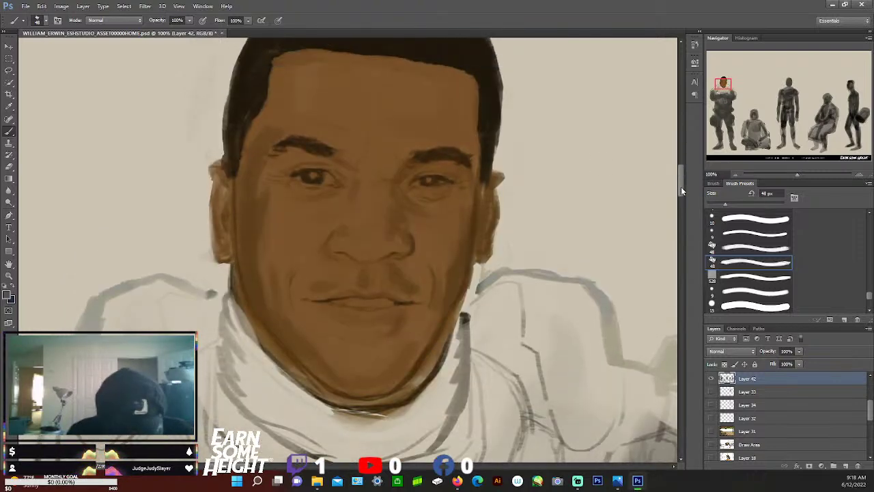
pyautogui.hotkey('ctrl', 'shift', 'n')
pyautogui.press('Return')
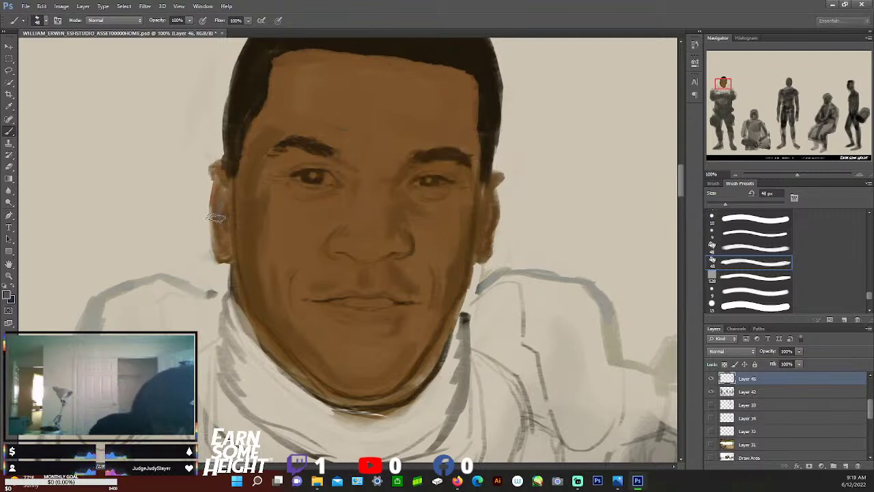
pyautogui.moveTo(218, 204)
pyautogui.mouseDown()
pyautogui.moveTo(230, 238)
pyautogui.moveTo(217, 220)
pyautogui.moveTo(227, 195)
pyautogui.moveTo(231, 235)
pyautogui.mouseUp()
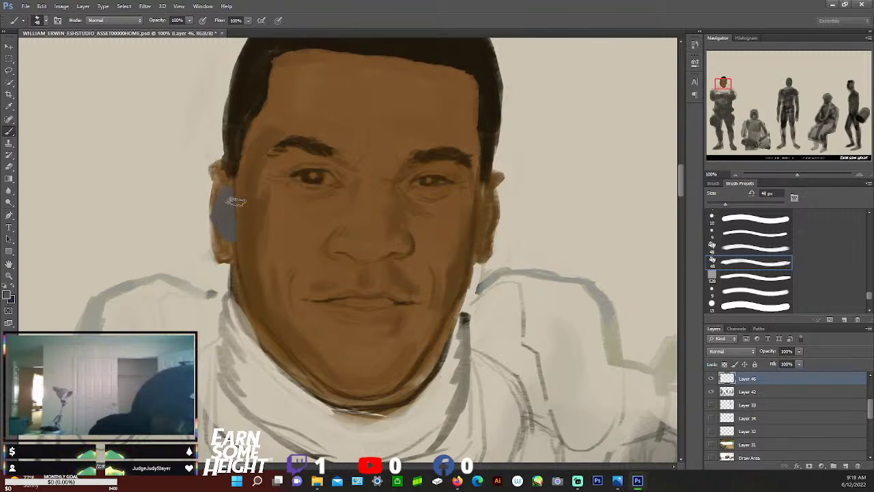
pyautogui.moveTo(254, 255)
pyautogui.mouseDown()
pyautogui.moveTo(246, 207)
pyautogui.moveTo(249, 240)
pyautogui.mouseUp()
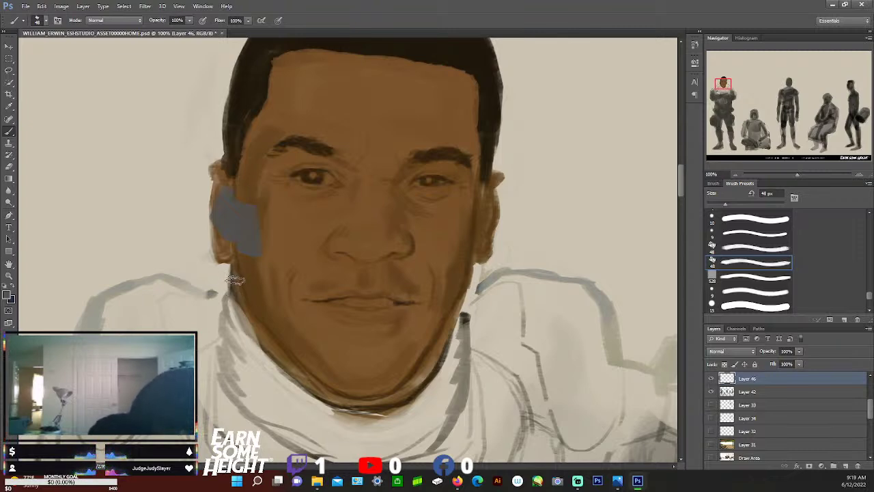
# Paint grey collar strips along both sides of the jaw, from below the ears towards the chin
pyautogui.moveTo(243, 308)
pyautogui.mouseDown()
pyautogui.moveTo(275, 358)
pyautogui.moveTo(243, 307)
pyautogui.moveTo(326, 402)
pyautogui.mouseUp()
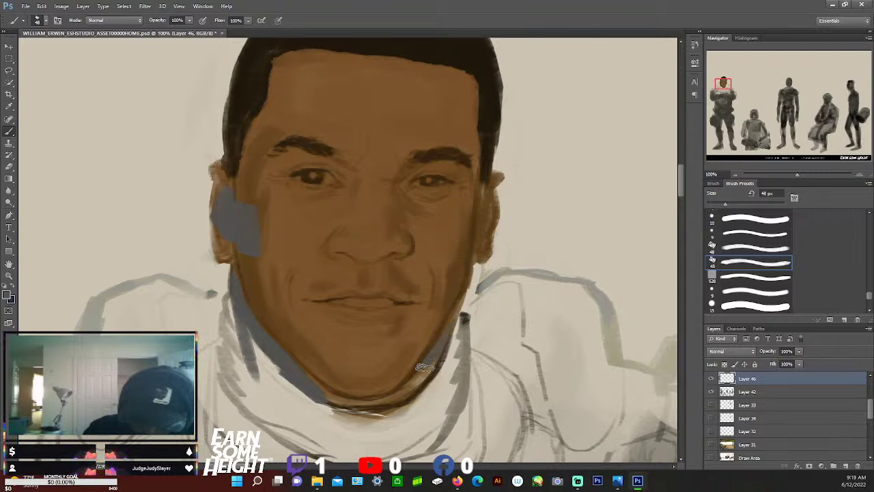
pyautogui.moveTo(437, 352); pyautogui.dragTo(407, 395)
pyautogui.moveTo(465, 315)
pyautogui.mouseDown()
pyautogui.moveTo(437, 384)
pyautogui.moveTo(452, 342)
pyautogui.moveTo(447, 382)
pyautogui.moveTo(463, 299)
pyautogui.moveTo(445, 357)
pyautogui.moveTo(417, 383)
pyautogui.mouseUp()
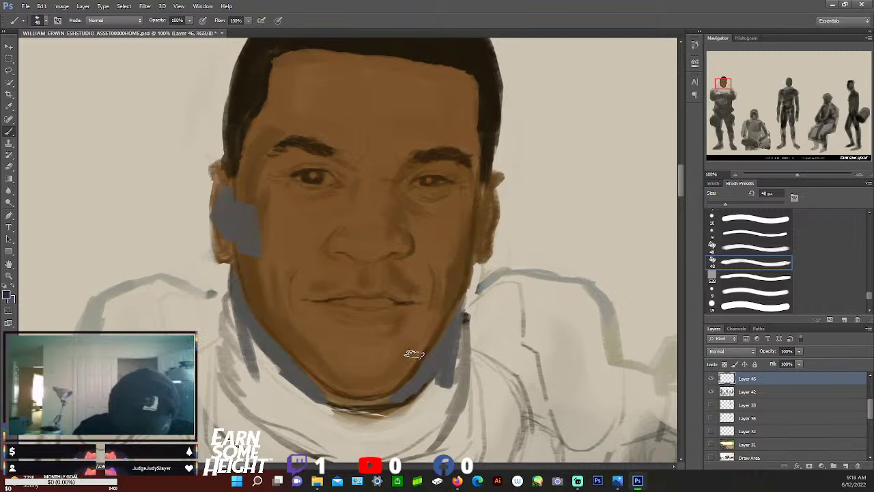
# Sample a dark brown, reduce the brush to 20 px and darken the jaw edge against the grey collar
pyautogui.press('i')
pyautogui.press('b')
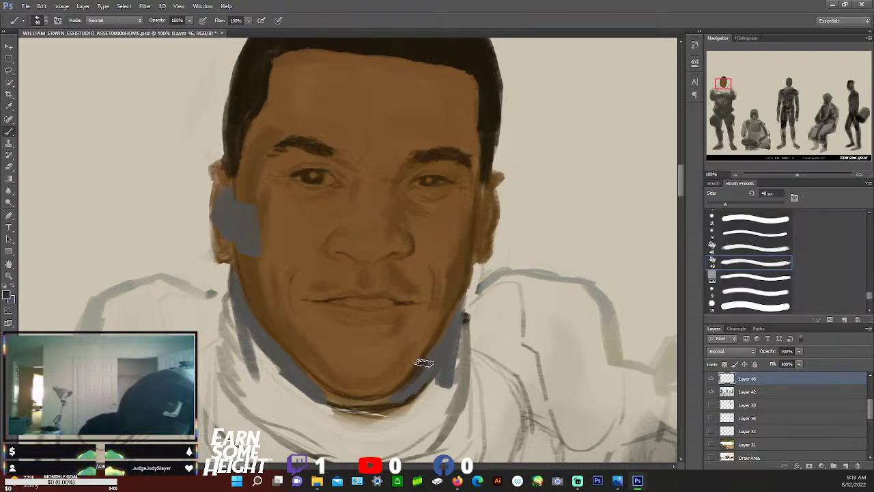
pyautogui.press('[')
pyautogui.press('[')
pyautogui.press('[')
pyautogui.press('[')
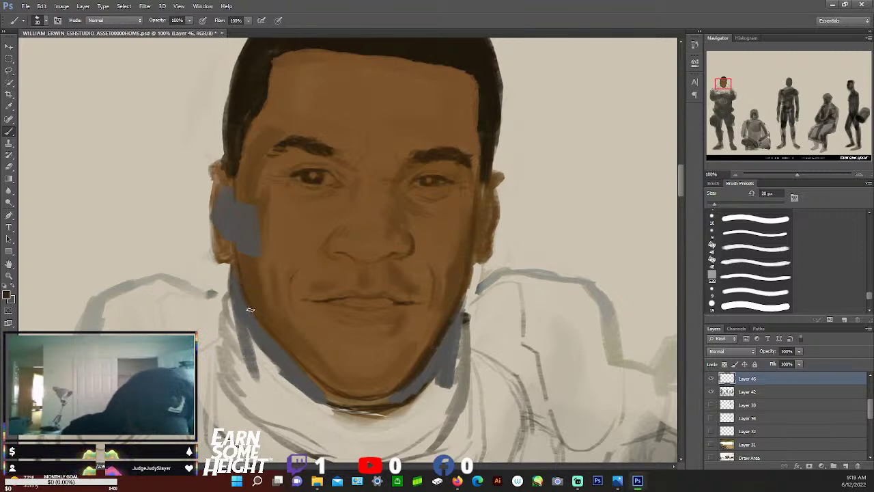
pyautogui.moveTo(270, 333); pyautogui.dragTo(322, 388)
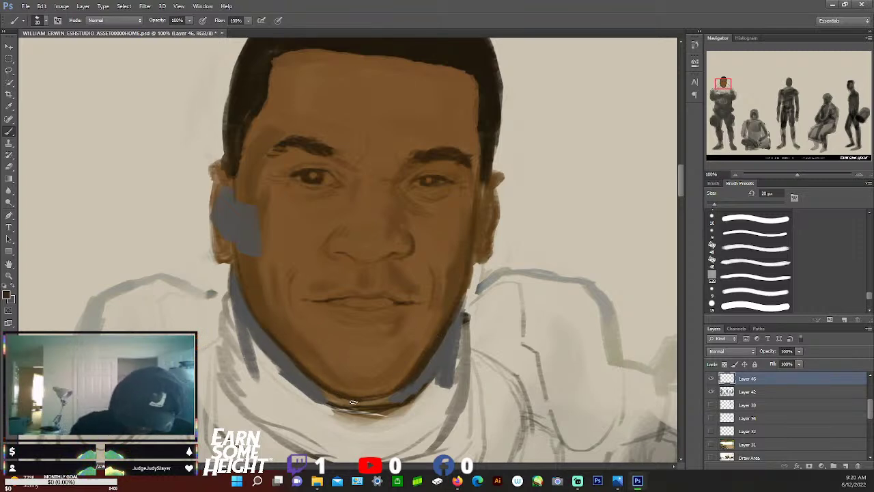
# Resample colours from the painting to refine the chin and opposite jaw edge, joining the grey collar strips under the chin
pyautogui.press('i')
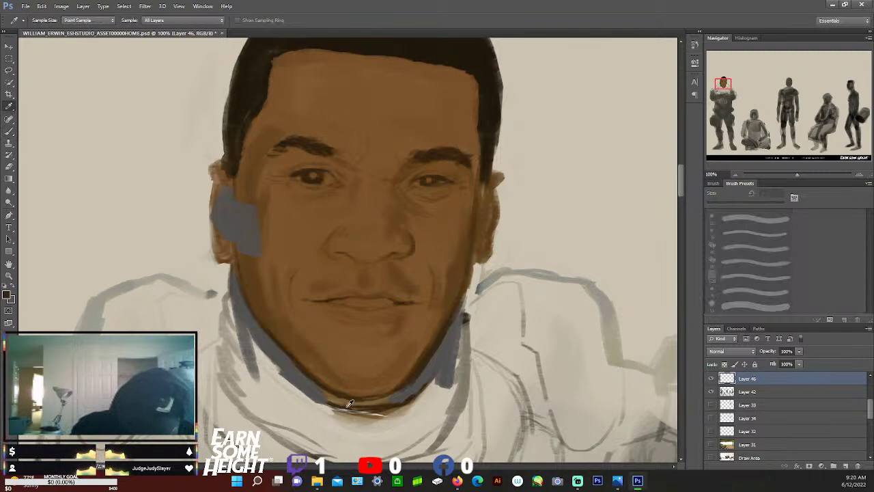
pyautogui.press('b')
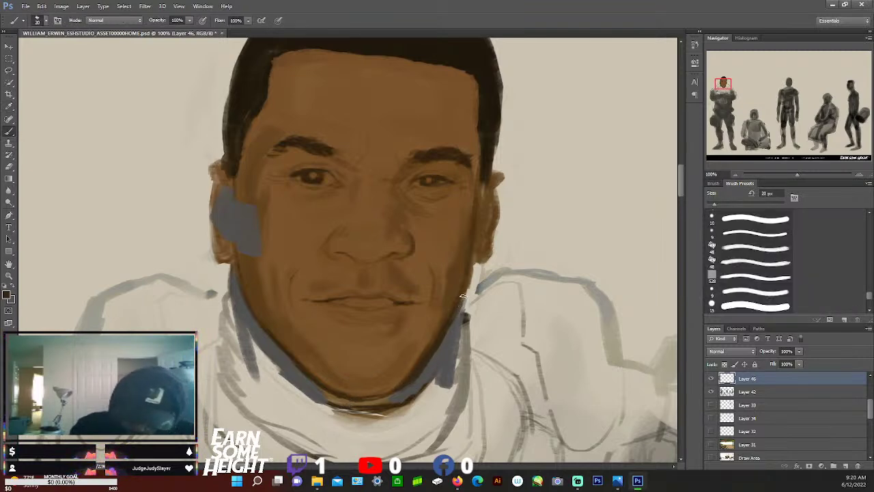
pyautogui.press('alt')
pyautogui.click(491, 175)
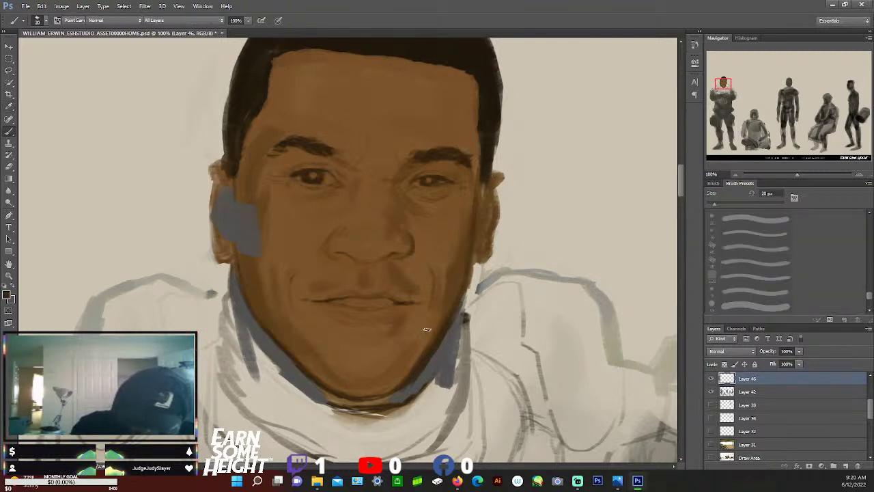
pyautogui.keyDown('alt'); pyautogui.click(423, 365); pyautogui.keyUp('alt')
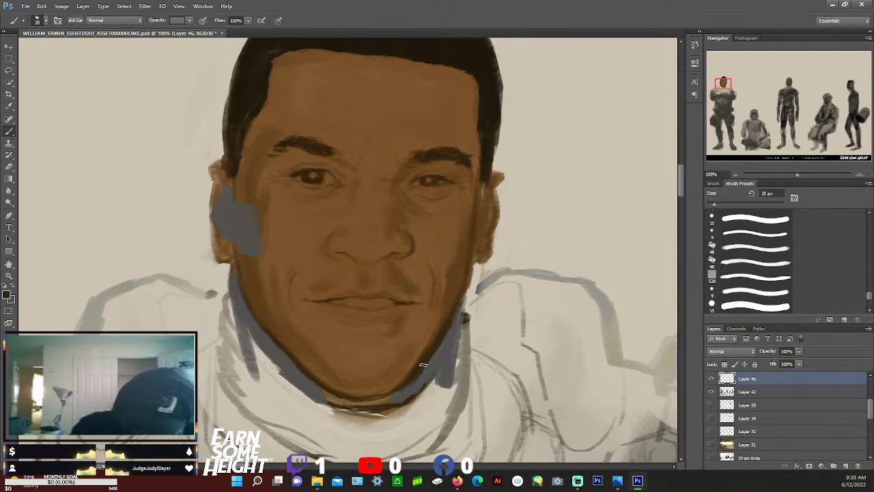
pyautogui.press('alt')
pyautogui.keyDown('alt'); pyautogui.click(480, 206); pyautogui.keyUp('alt')
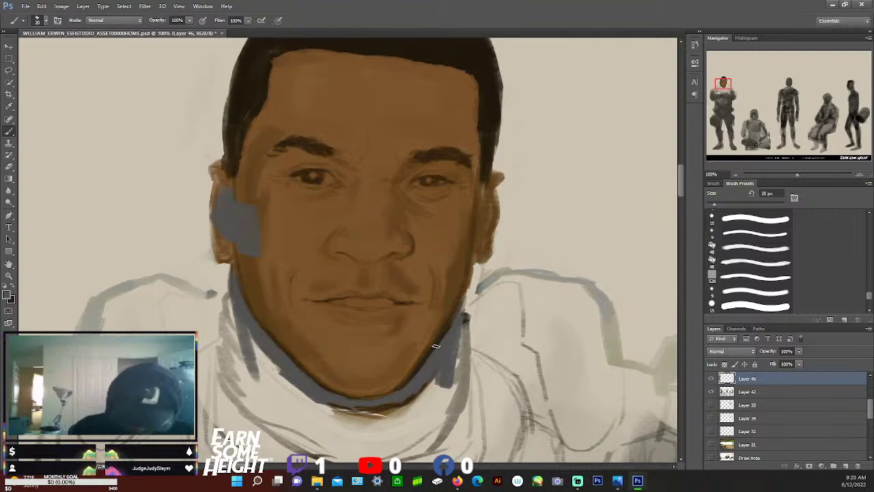
# Fill the neck collar with grey using a 35 px brush and save that brush as the preset Oil Heavy Flow Dry Edges 2
pyautogui.moveTo(235, 304)
pyautogui.mouseDown()
pyautogui.moveTo(254, 368)
pyautogui.moveTo(273, 362)
pyautogui.moveTo(313, 409)
pyautogui.mouseUp()
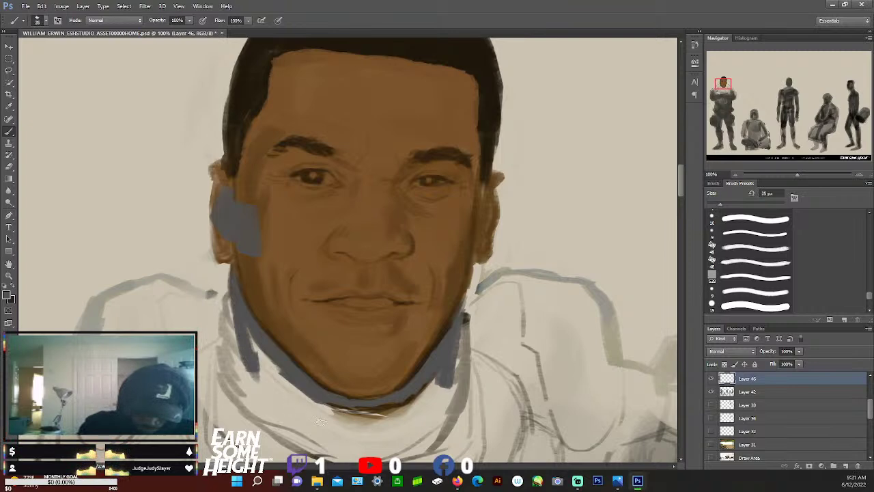
pyautogui.moveTo(250, 342); pyautogui.dragTo(300, 405)
pyautogui.moveTo(270, 360)
pyautogui.mouseDown()
pyautogui.moveTo(373, 395)
pyautogui.moveTo(444, 322)
pyautogui.moveTo(437, 394)
pyautogui.moveTo(363, 420)
pyautogui.moveTo(314, 397)
pyautogui.moveTo(247, 331)
pyautogui.moveTo(266, 393)
pyautogui.moveTo(246, 345)
pyautogui.moveTo(243, 383)
pyautogui.moveTo(233, 304)
pyautogui.moveTo(239, 403)
pyautogui.moveTo(300, 432)
pyautogui.moveTo(310, 423)
pyautogui.moveTo(326, 430)
pyautogui.moveTo(266, 394)
pyautogui.moveTo(327, 450)
pyautogui.moveTo(334, 437)
pyautogui.moveTo(355, 447)
pyautogui.moveTo(383, 433)
pyautogui.moveTo(400, 451)
pyautogui.moveTo(416, 420)
pyautogui.moveTo(430, 433)
pyautogui.moveTo(452, 372)
pyautogui.mouseUp()
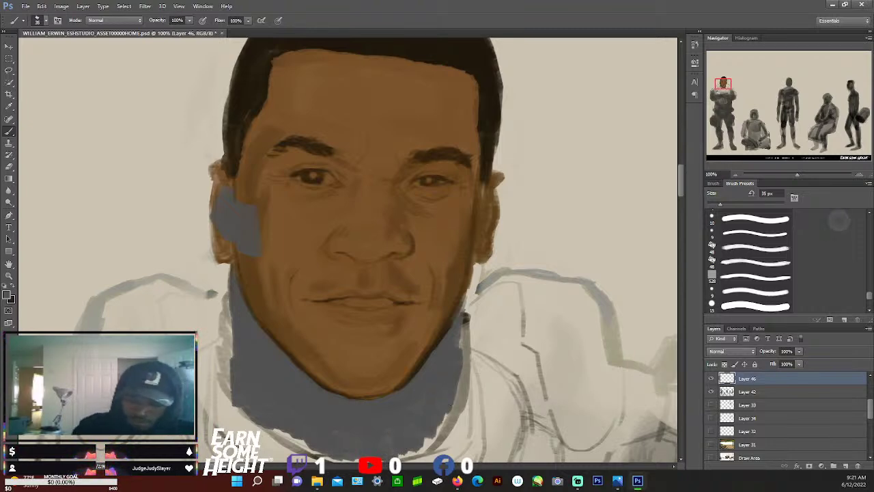
pyautogui.click(844, 319)
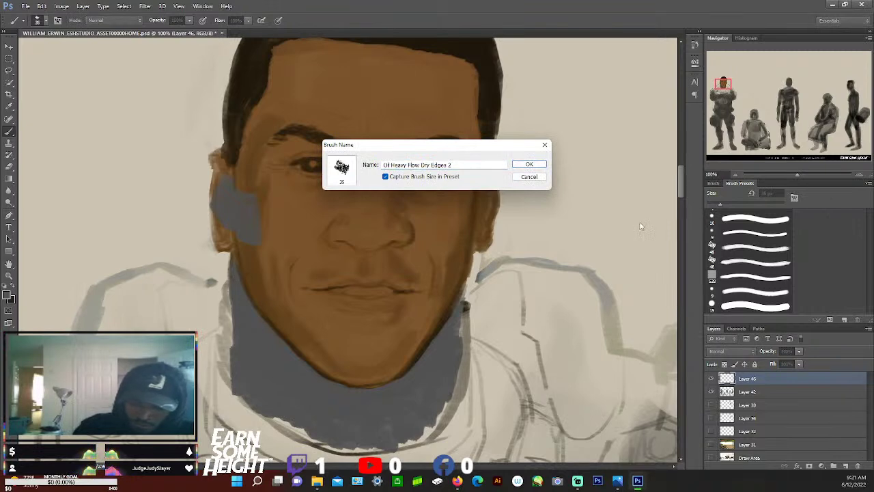
pyautogui.press('Return')
# Set the foreground colour to #3a3839 and paint the earpiece's dark inset and edge shading plus seam lines on the collar
pyautogui.moveTo(681, 184)
pyautogui.mouseDown()
pyautogui.moveTo(681, 203)
pyautogui.moveTo(681, 180)
pyautogui.moveTo(684, 195)
pyautogui.moveTo(685, 183)
pyautogui.moveTo(692, 190)
pyautogui.mouseUp()
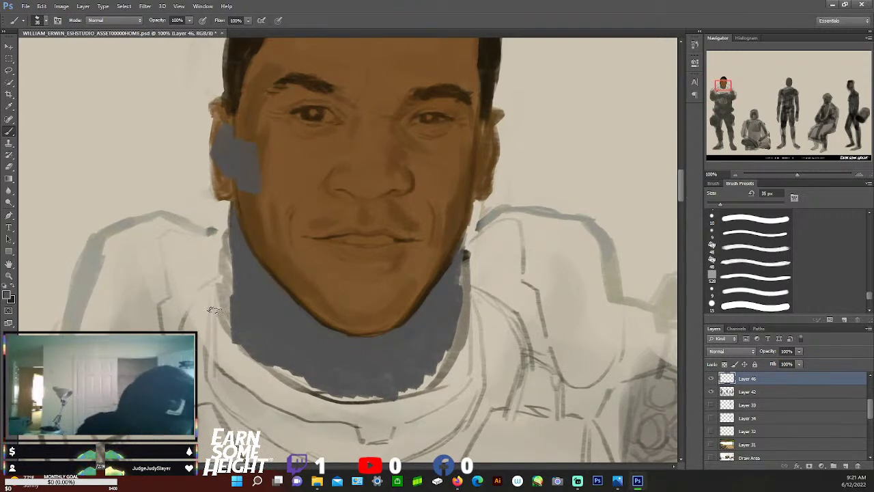
pyautogui.click(8, 298)
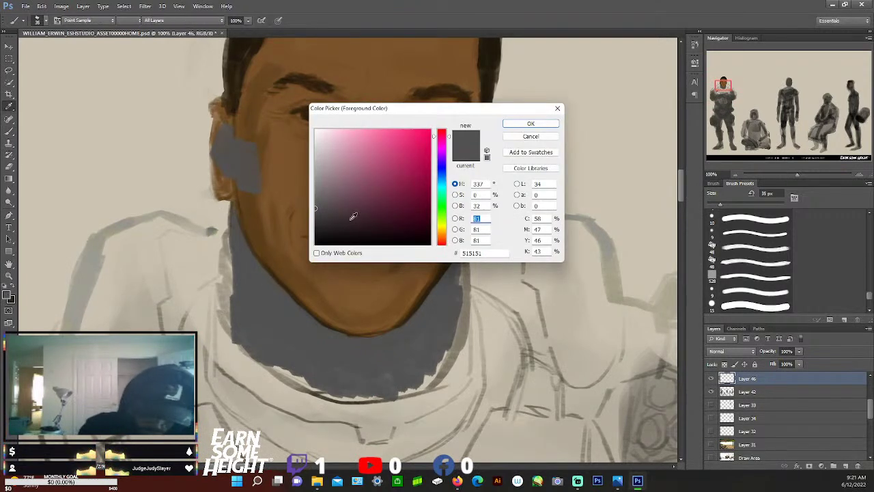
pyautogui.click(318, 219)
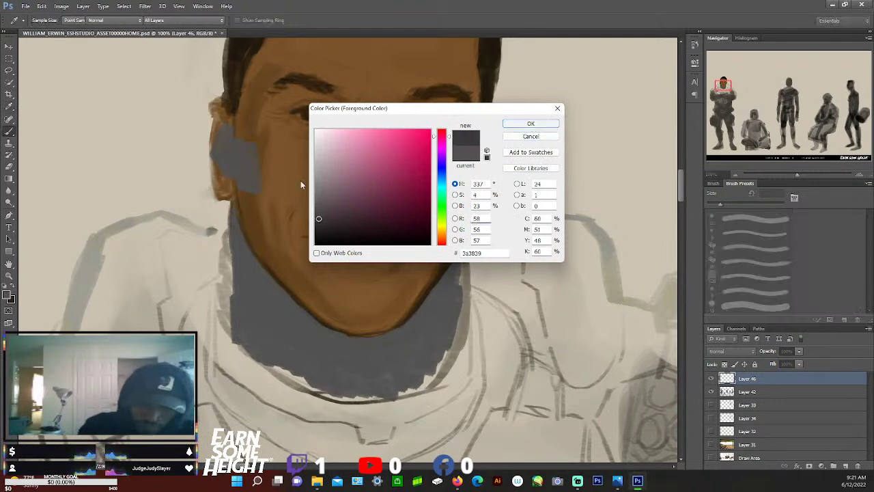
pyautogui.press('Return')
pyautogui.press('b')
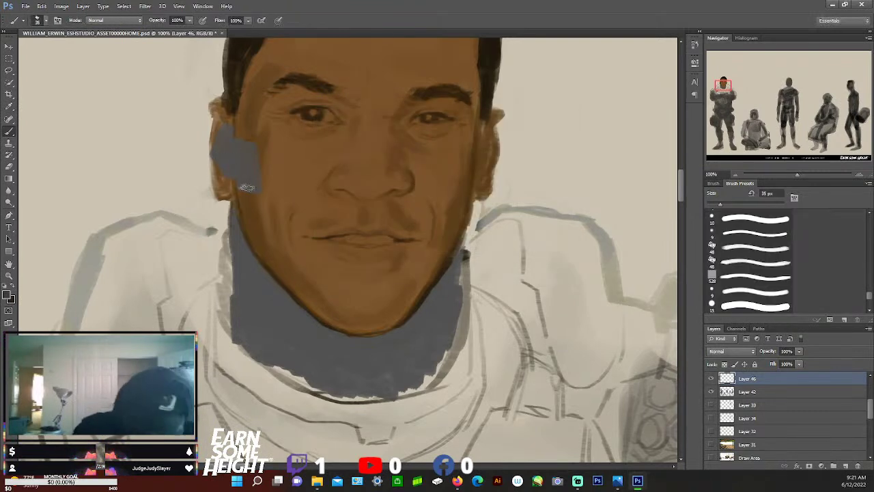
pyautogui.moveTo(250, 185)
pyautogui.mouseDown()
pyautogui.moveTo(248, 148)
pyautogui.moveTo(249, 165)
pyautogui.mouseUp()
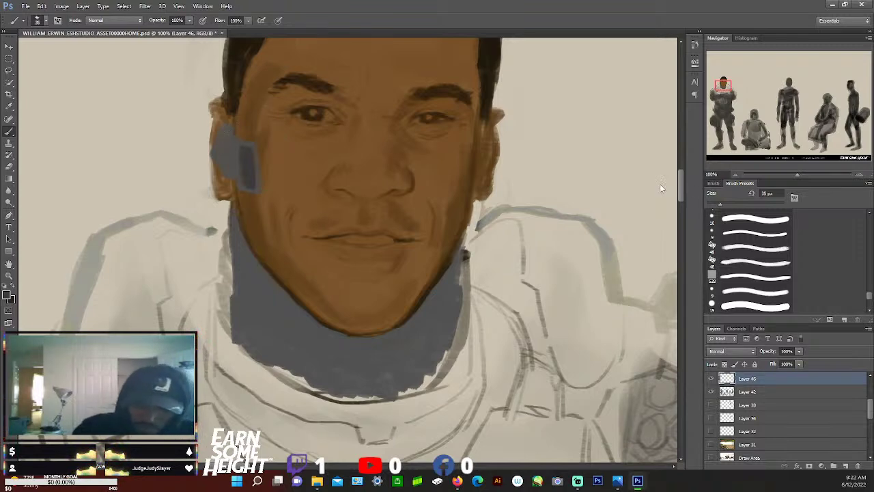
pyautogui.moveTo(216, 145)
pyautogui.mouseDown()
pyautogui.moveTo(224, 167)
pyautogui.moveTo(224, 130)
pyautogui.mouseUp()
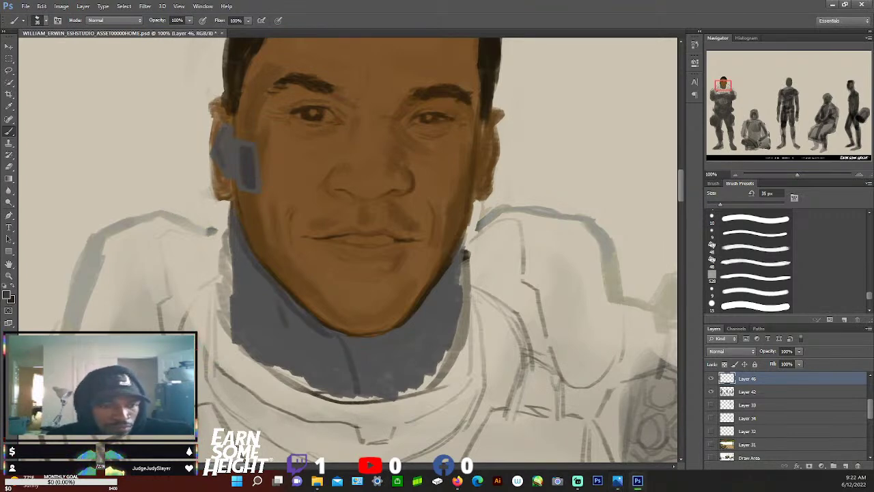
# Try a diagonal stroke from the collar across the face, a grey patch on the other ear and dark strips beside the head
pyautogui.moveTo(328, 320); pyautogui.dragTo(414, 172)
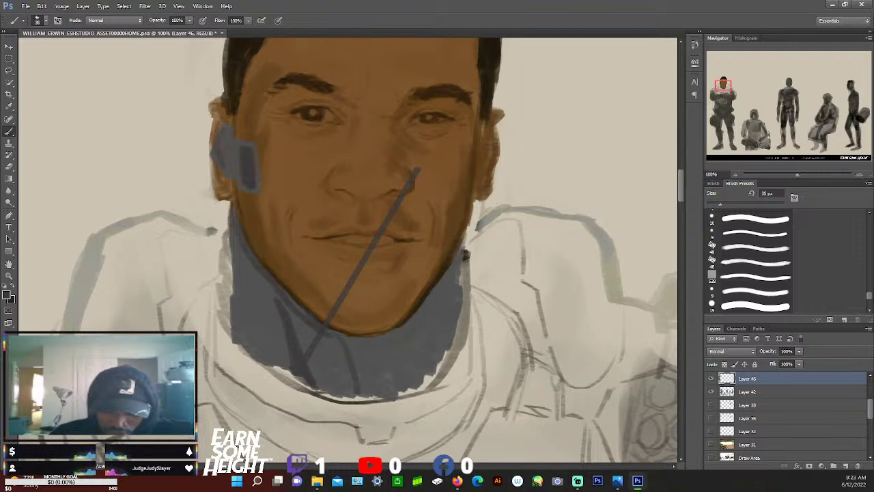
pyautogui.moveTo(541, 41); pyautogui.dragTo(436, 259)
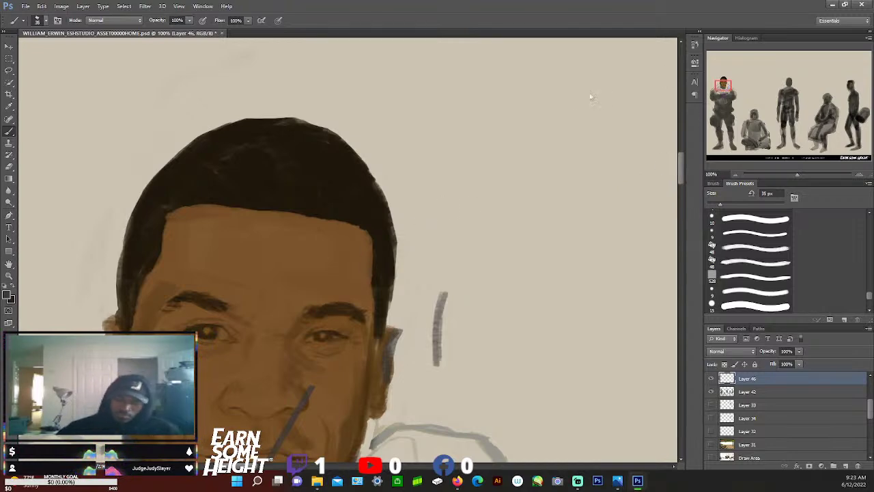
pyautogui.scroll(-5, 415, 169)
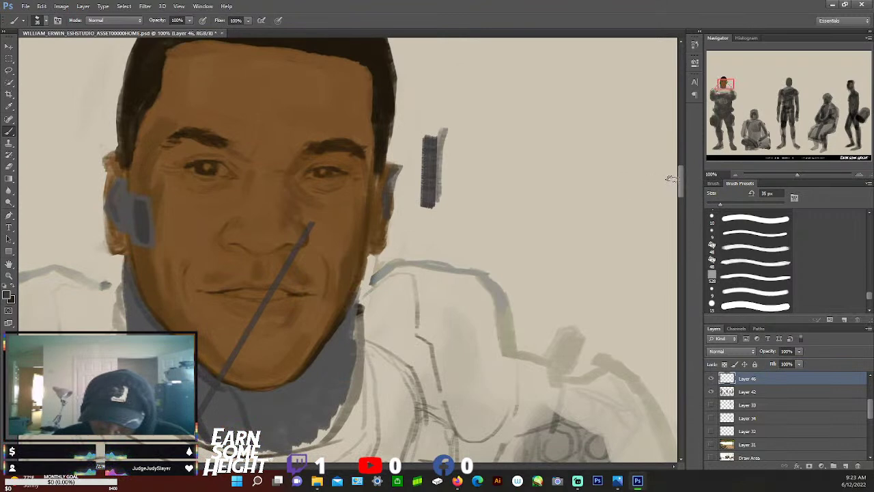
pyautogui.moveTo(679, 179)
pyautogui.mouseDown()
pyautogui.moveTo(683, 191)
pyautogui.moveTo(683, 181)
pyautogui.mouseUp()
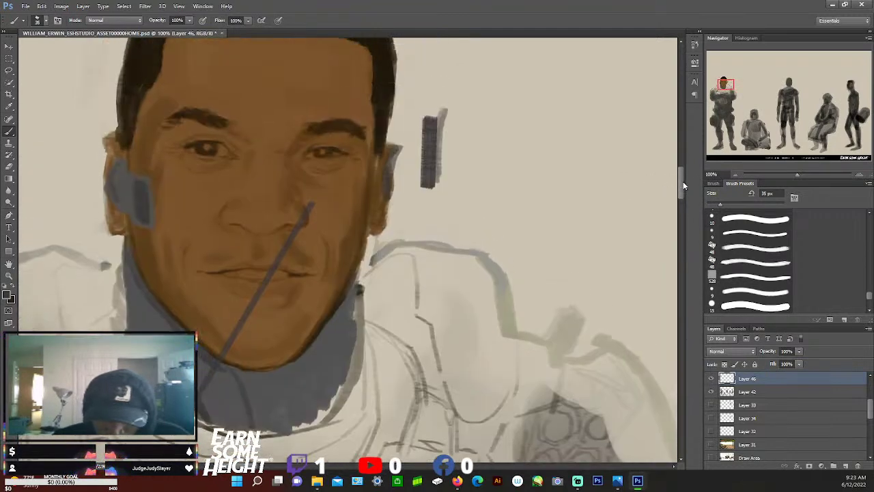
# Delete the latest brush states from the history to remove the diagonal face stroke, the other ear's patch and the strips beside the head
pyautogui.click(693, 39)
pyautogui.click(670, 244)
pyautogui.press('Return')
pyautogui.click(670, 244)
pyautogui.press('Return')
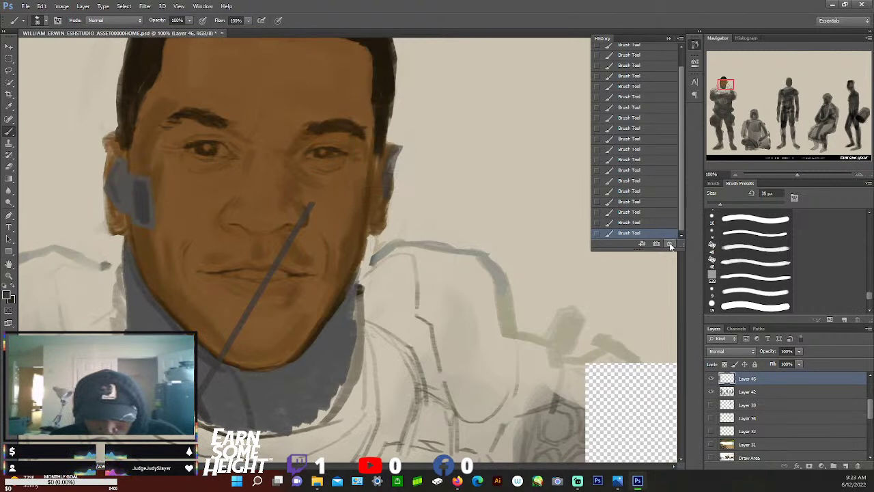
pyautogui.click(669, 244)
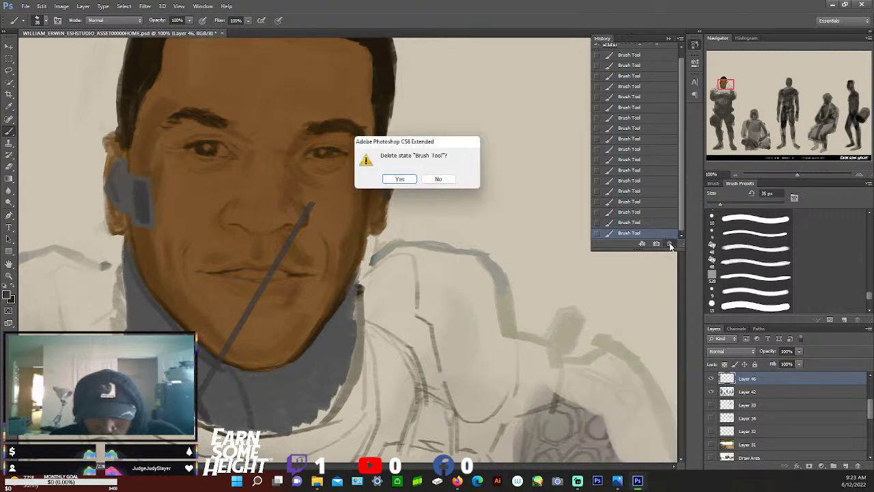
pyautogui.press('Return')
pyautogui.click(670, 244)
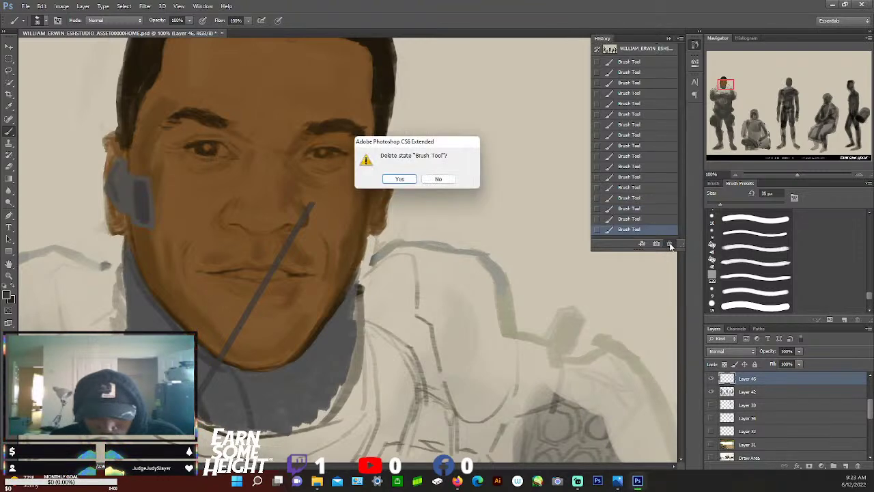
pyautogui.press('Return')
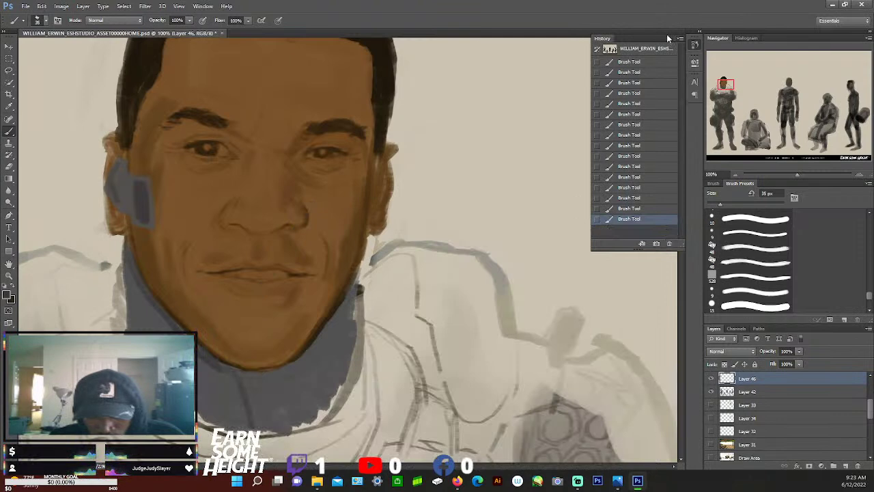
pyautogui.click(669, 39)
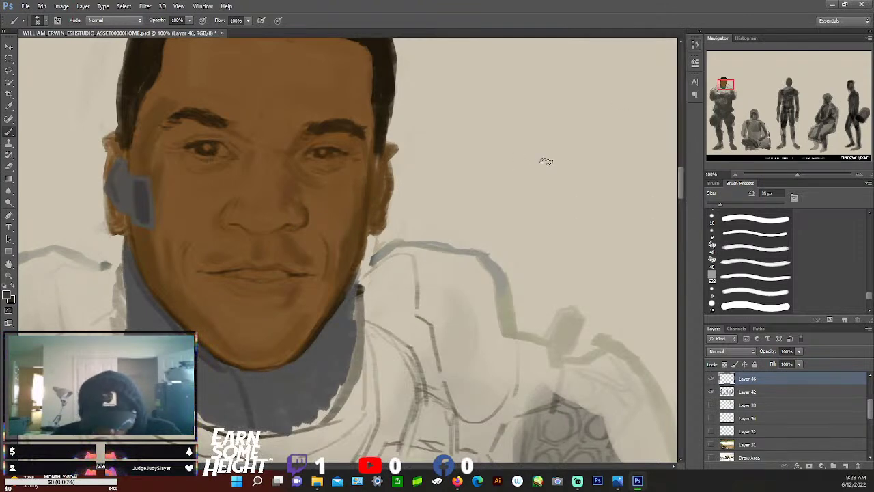
# Delete the hidden layers Layer 2, Layer 23 and Layer 20
pyautogui.scroll(-5, 792, 409)
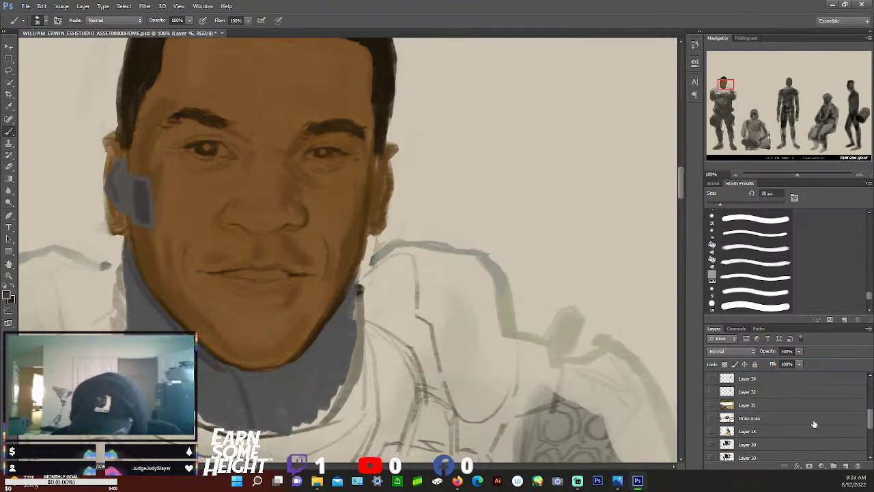
pyautogui.scroll(-6, 814, 424)
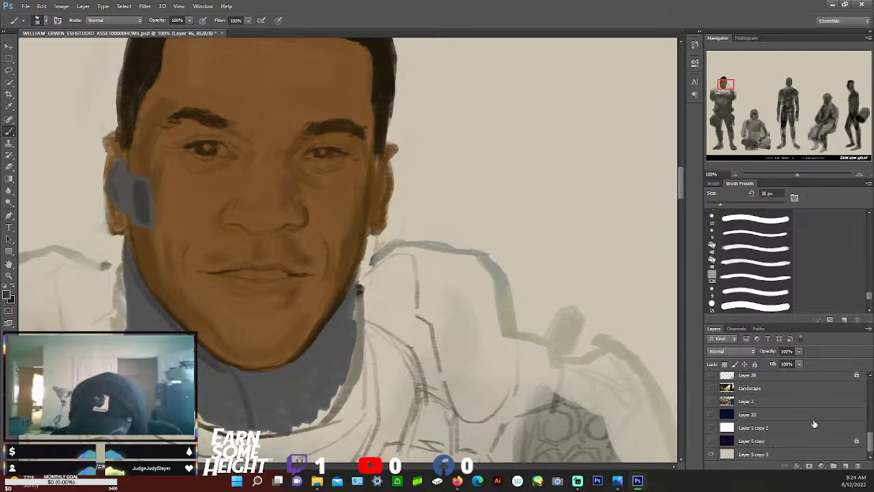
pyautogui.click(779, 400)
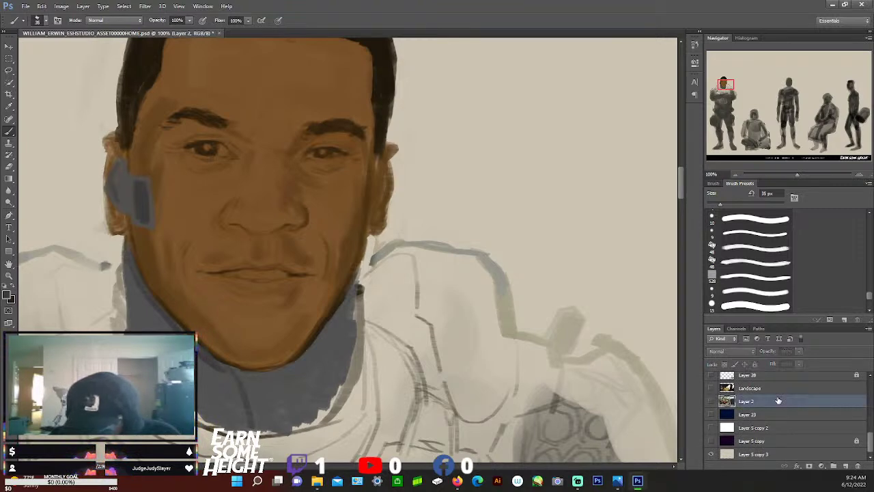
pyautogui.press('Delete')
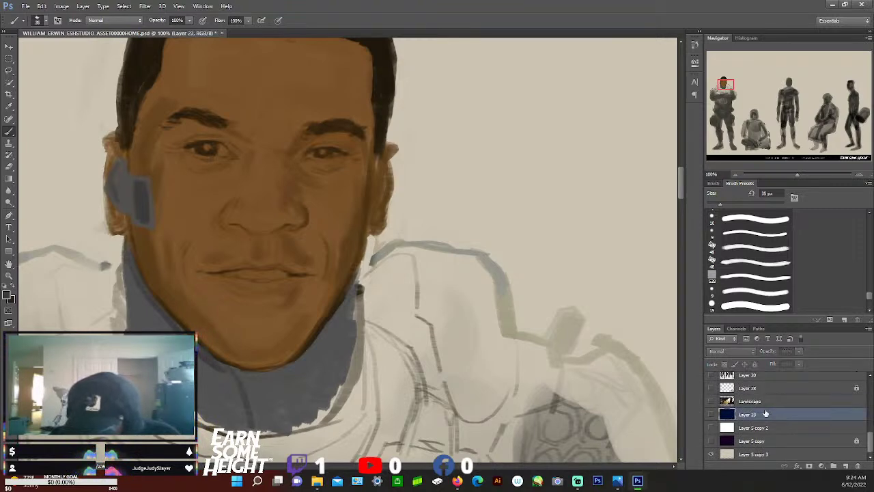
pyautogui.press('Delete')
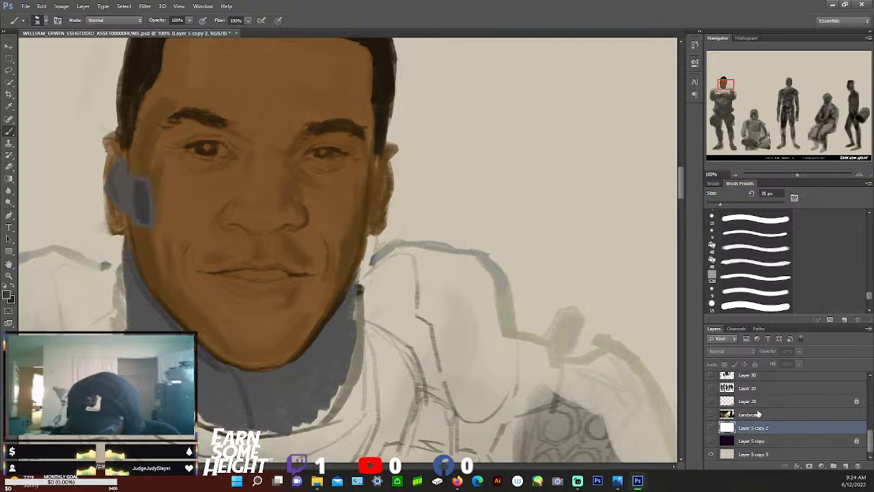
pyautogui.scroll(2, 758, 414)
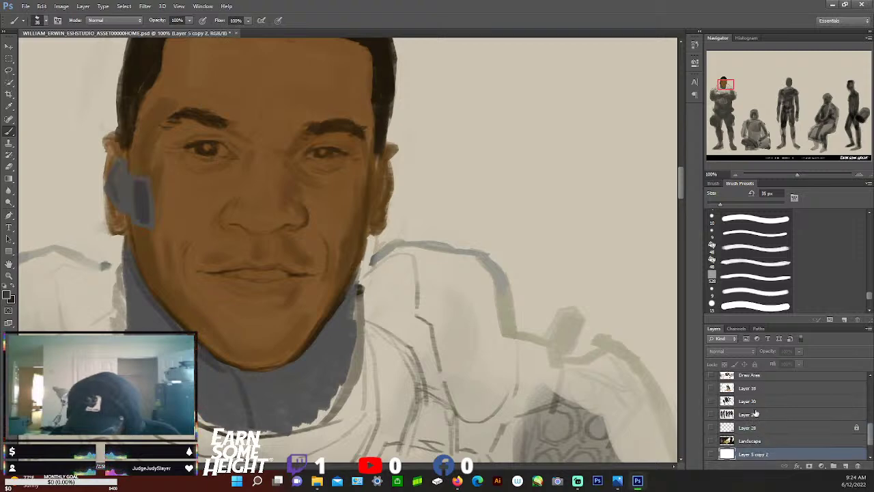
pyautogui.click(756, 414)
pyautogui.press('Delete')
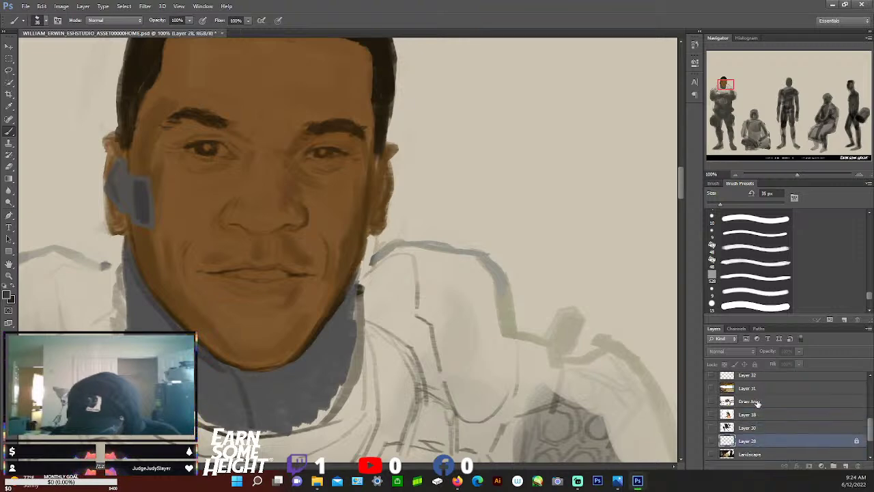
# Delete the hidden layers Layer 31, Layer 33, Layer 34 and Layer 32
pyautogui.scroll(3, 758, 418)
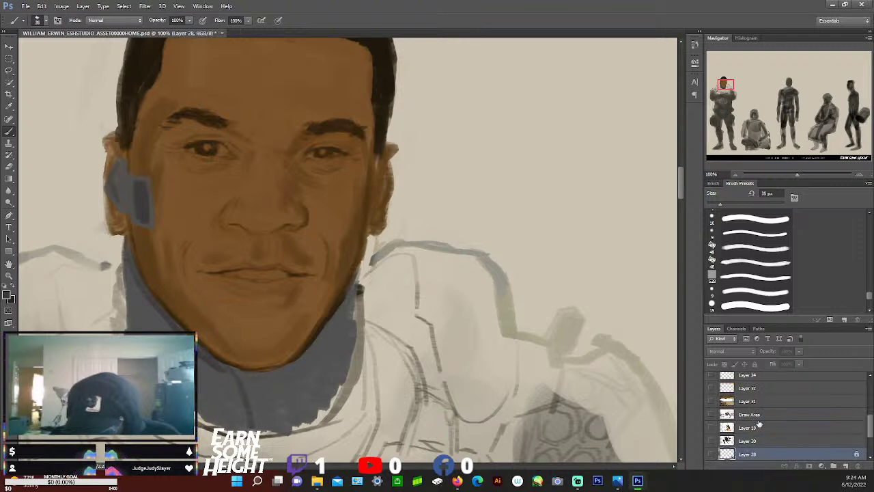
pyautogui.click(758, 426)
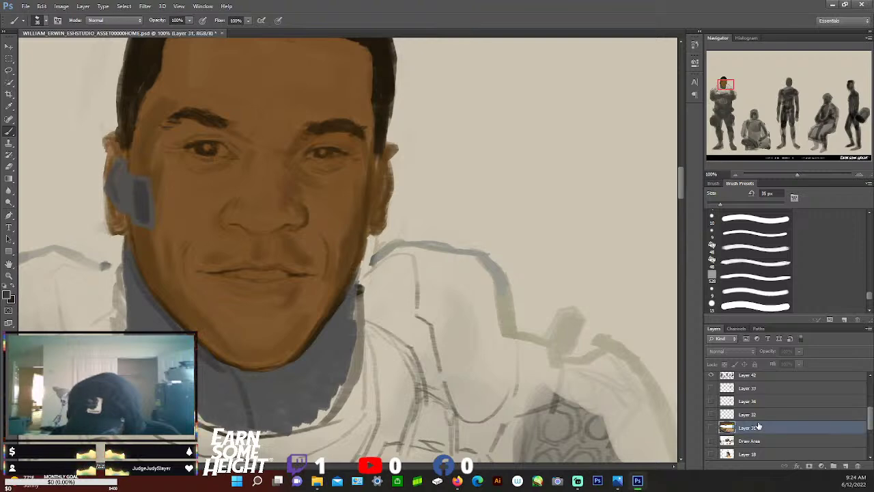
pyautogui.press('Delete')
pyautogui.scroll(1, 749, 414)
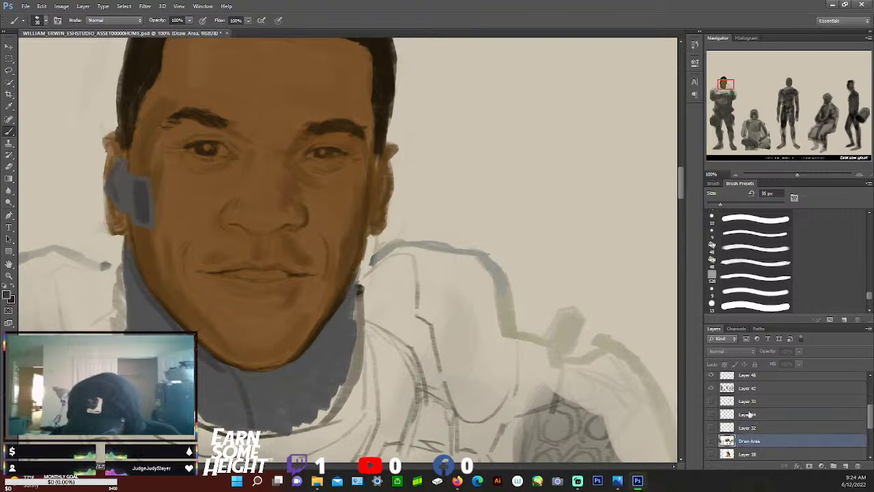
pyautogui.click(751, 401)
pyautogui.press('Delete')
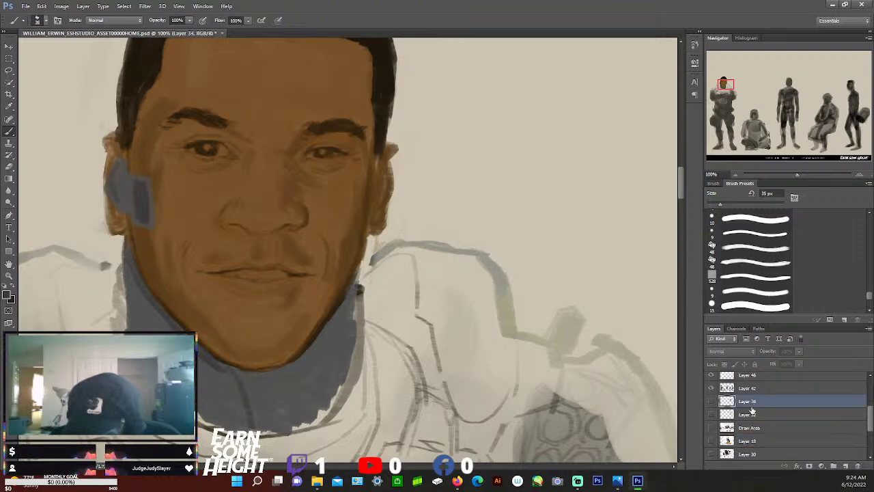
pyautogui.press('Delete')
pyautogui.press('Delete')
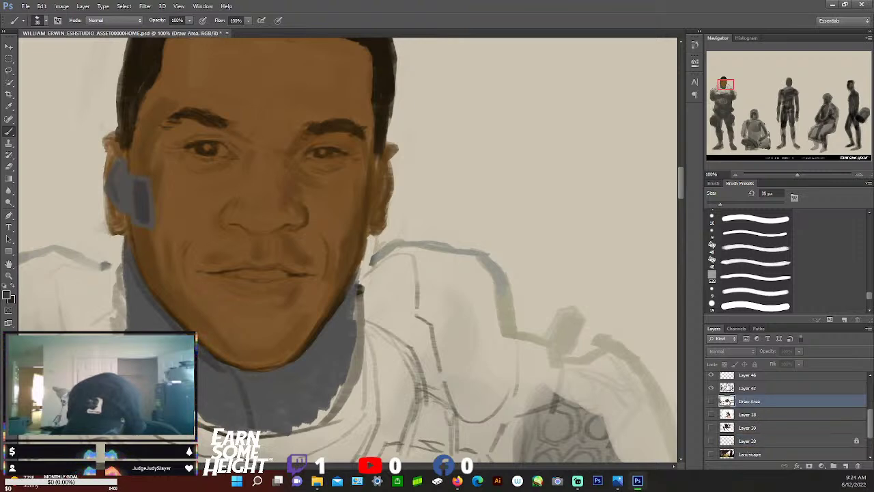
# Delete the hidden layers Layer 45 and Layer 44
pyautogui.scroll(1, 750, 409)
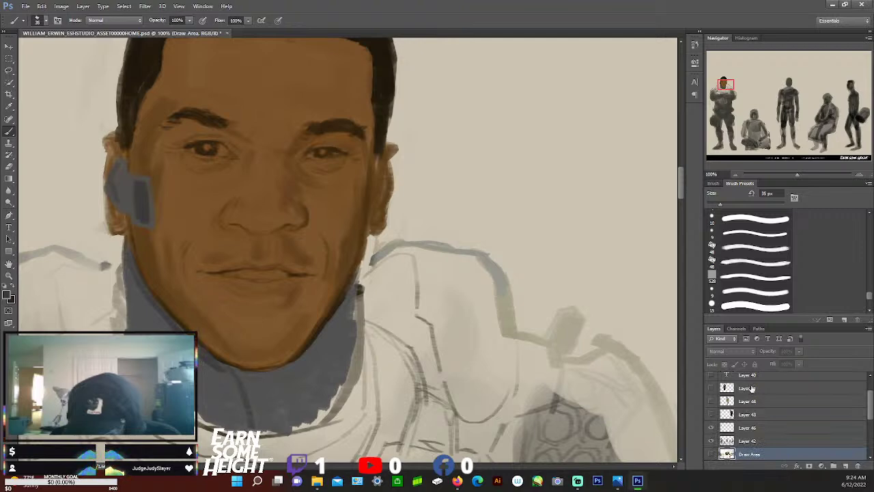
pyautogui.click(751, 387)
pyautogui.press('Delete')
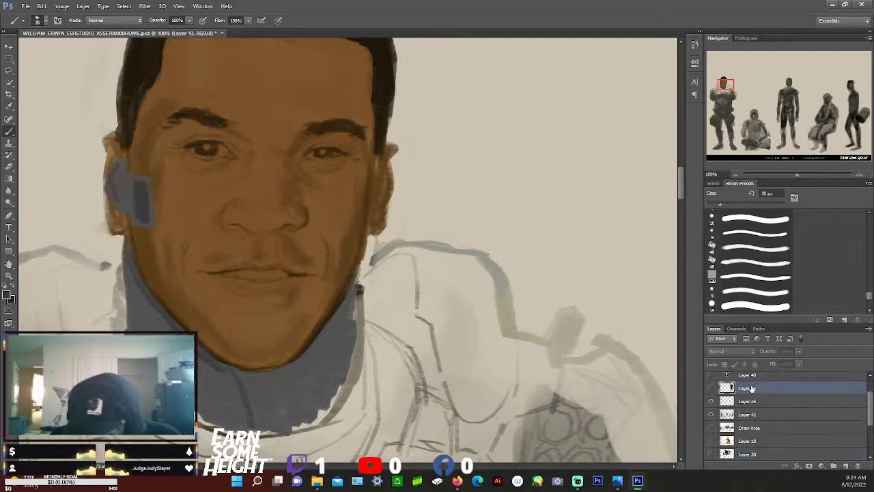
# Remove the last two layer deletions from the history to restore Layer 45 and Layer 44
pyautogui.click(695, 46)
pyautogui.click(669, 245)
pyautogui.press('Return')
pyautogui.click(669, 245)
pyautogui.press('Return')
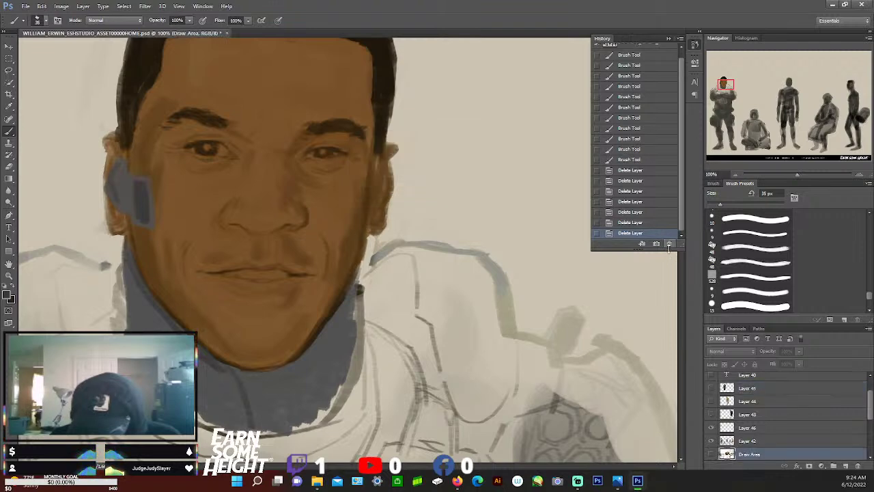
# Temporarily show the coat reference figures on Layer 45, Layer 44 and Layer 43, hide them again and collapse the history
pyautogui.click(711, 388)
pyautogui.click(711, 401)
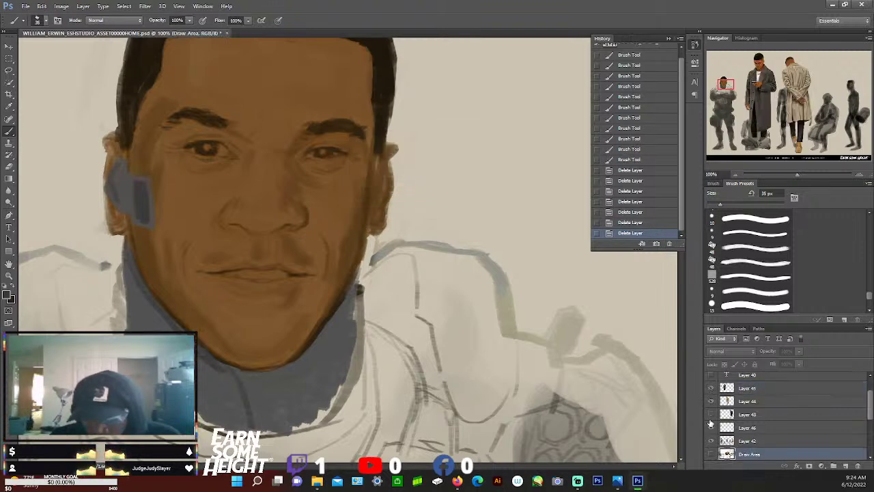
pyautogui.click(711, 414)
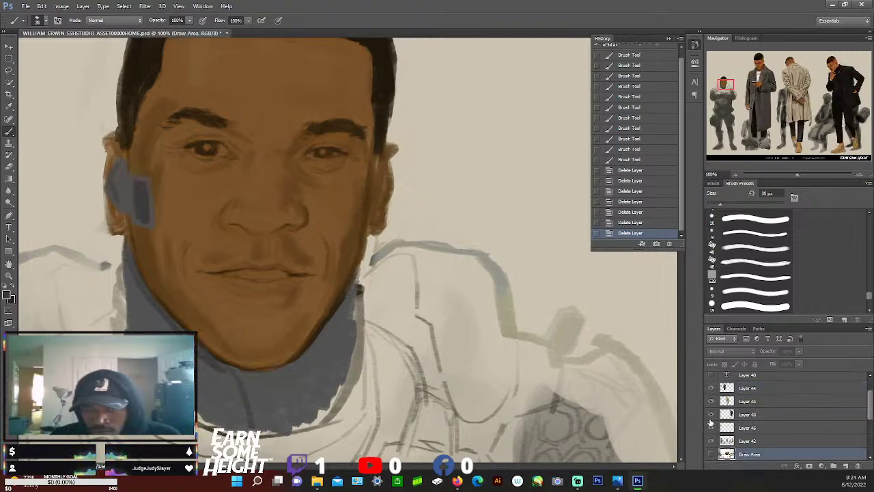
pyautogui.moveTo(723, 87)
pyautogui.mouseDown()
pyautogui.moveTo(757, 83)
pyautogui.moveTo(754, 75)
pyautogui.moveTo(749, 97)
pyautogui.moveTo(724, 81)
pyautogui.mouseUp()
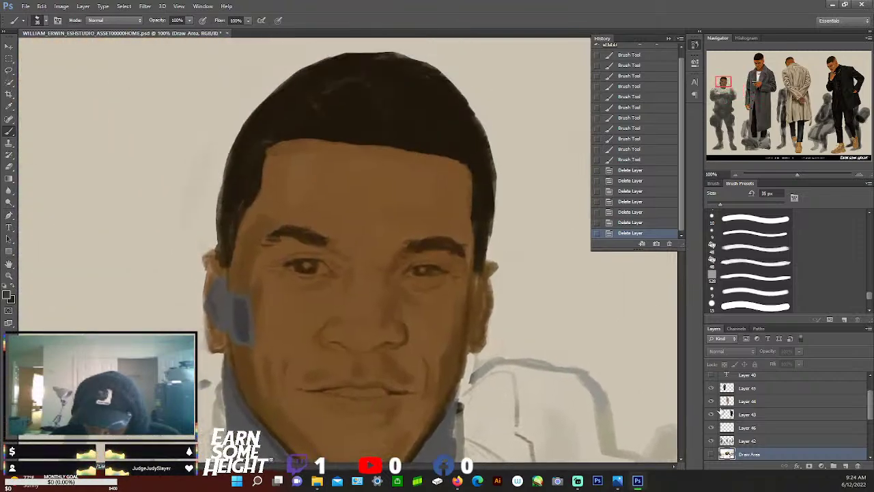
pyautogui.moveTo(714, 394); pyautogui.dragTo(711, 418)
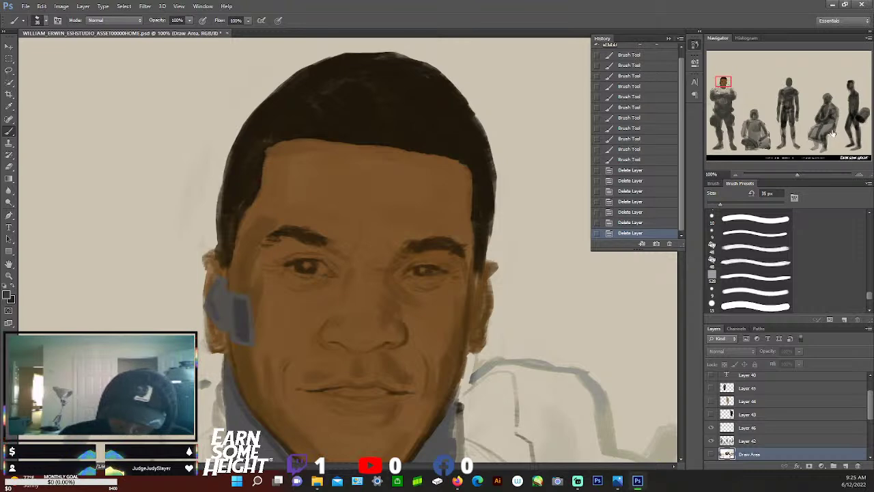
pyautogui.click(668, 38)
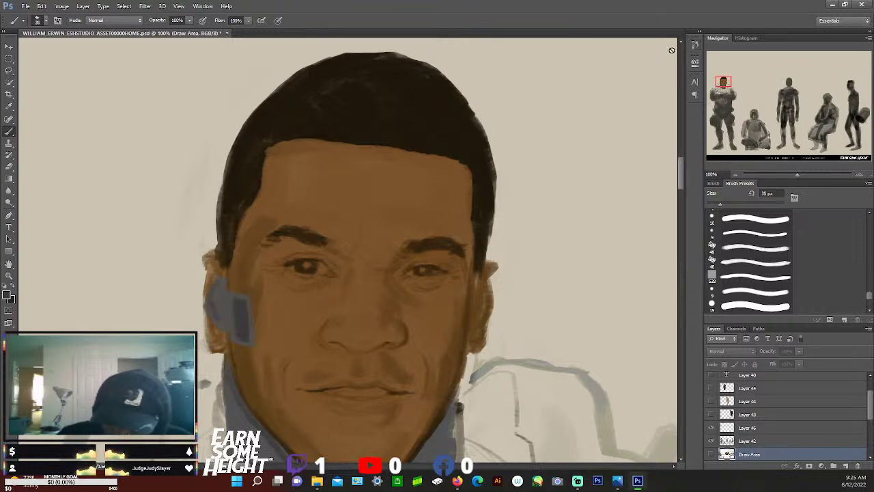
# Paint dark vertical shading folds and a dark lower and side outline on the neck collar on Layer 46
pyautogui.moveTo(685, 169); pyautogui.dragTo(685, 187)
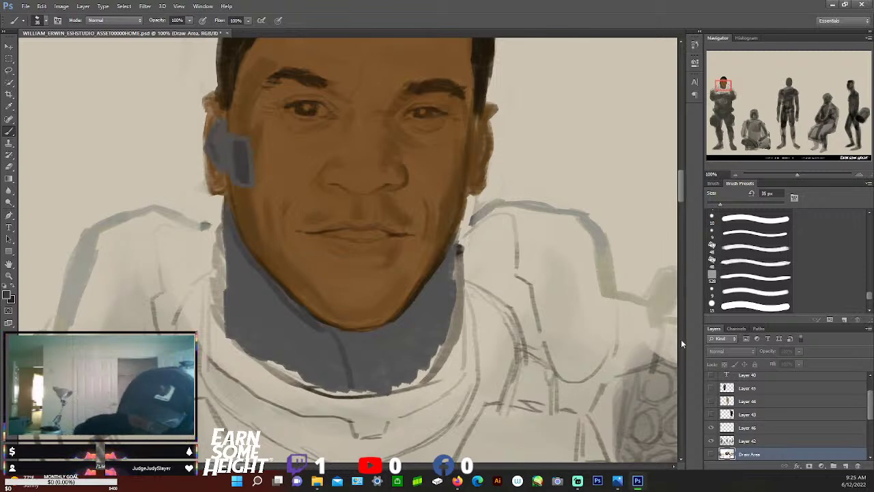
pyautogui.click(749, 441)
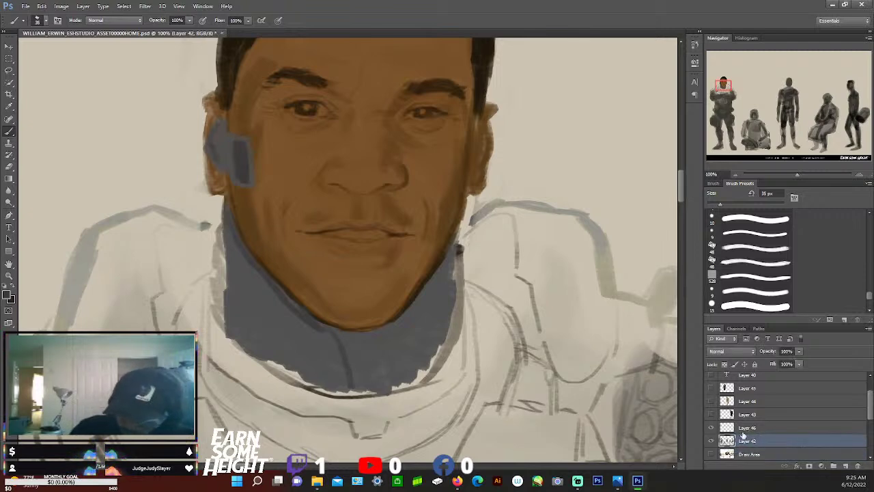
pyautogui.click(749, 427)
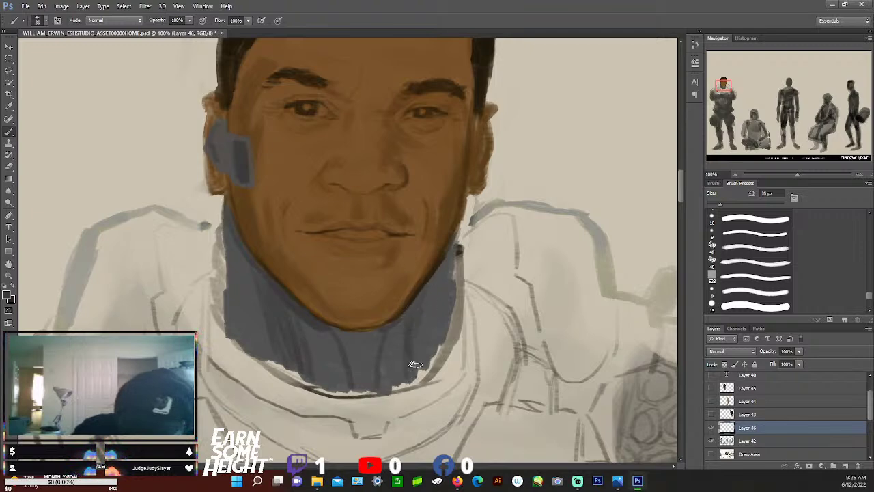
pyautogui.moveTo(422, 307); pyautogui.dragTo(420, 359)
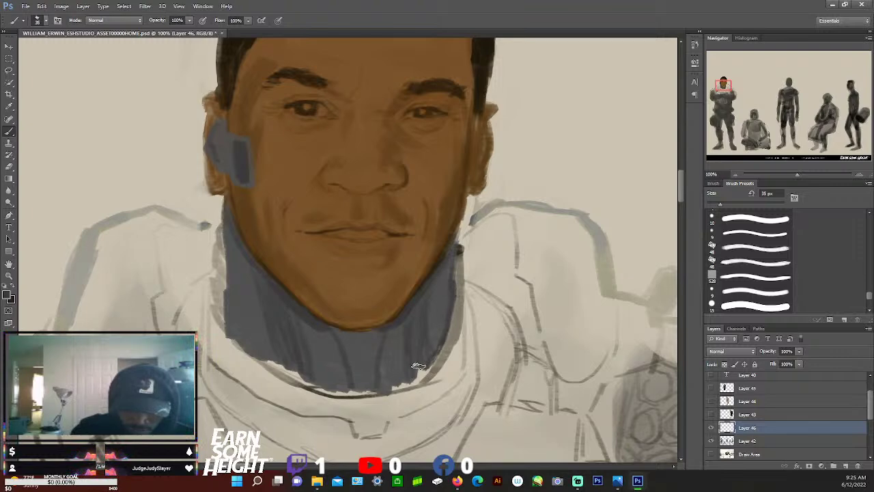
pyautogui.moveTo(230, 235)
pyautogui.mouseDown()
pyautogui.moveTo(236, 314)
pyautogui.moveTo(230, 278)
pyautogui.moveTo(250, 342)
pyautogui.moveTo(227, 292)
pyautogui.moveTo(236, 329)
pyautogui.moveTo(229, 316)
pyautogui.moveTo(287, 375)
pyautogui.moveTo(243, 339)
pyautogui.moveTo(318, 391)
pyautogui.mouseUp()
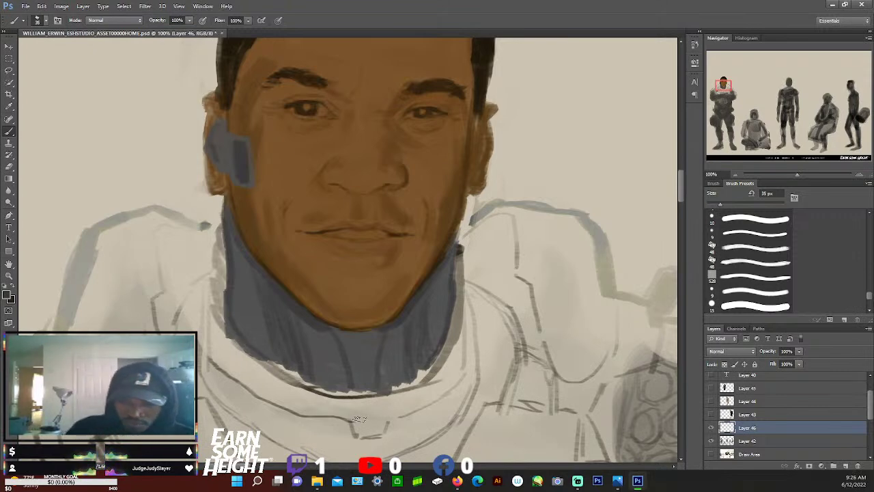
pyautogui.moveTo(213, 294)
pyautogui.mouseDown()
pyautogui.moveTo(228, 326)
pyautogui.moveTo(226, 276)
pyautogui.moveTo(239, 341)
pyautogui.moveTo(226, 316)
pyautogui.moveTo(227, 273)
pyautogui.moveTo(244, 350)
pyautogui.moveTo(248, 335)
pyautogui.moveTo(231, 325)
pyautogui.moveTo(311, 386)
pyautogui.moveTo(279, 356)
pyautogui.moveTo(278, 366)
pyautogui.moveTo(281, 354)
pyautogui.moveTo(292, 372)
pyautogui.moveTo(299, 364)
pyautogui.moveTo(309, 381)
pyautogui.moveTo(285, 363)
pyautogui.moveTo(284, 372)
pyautogui.moveTo(314, 388)
pyautogui.moveTo(333, 393)
pyautogui.moveTo(324, 387)
pyautogui.moveTo(352, 381)
pyautogui.moveTo(319, 379)
pyautogui.moveTo(339, 393)
pyautogui.moveTo(325, 392)
pyautogui.moveTo(376, 393)
pyautogui.moveTo(301, 380)
pyautogui.moveTo(391, 384)
pyautogui.moveTo(369, 390)
pyautogui.moveTo(410, 379)
pyautogui.moveTo(387, 387)
pyautogui.moveTo(416, 371)
pyautogui.moveTo(452, 319)
pyautogui.moveTo(427, 276)
pyautogui.moveTo(436, 347)
pyautogui.moveTo(448, 331)
pyautogui.moveTo(420, 375)
pyautogui.mouseUp()
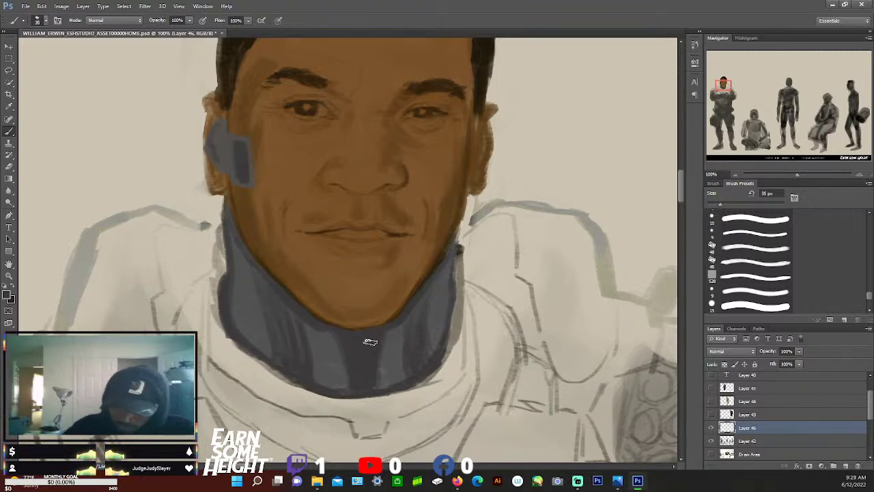
# Sample the dark sketch mark at the collar's upper corner below the uncovered ear and paint a short vertical stroke there
pyautogui.moveTo(680, 187)
pyautogui.mouseDown()
pyautogui.moveTo(680, 196)
pyautogui.moveTo(680, 182)
pyautogui.mouseUp()
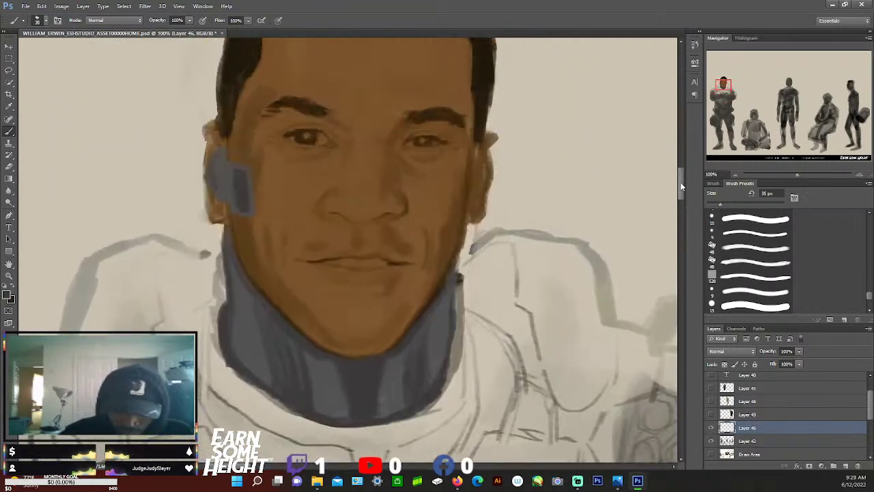
pyautogui.scroll(-1, 680, 181)
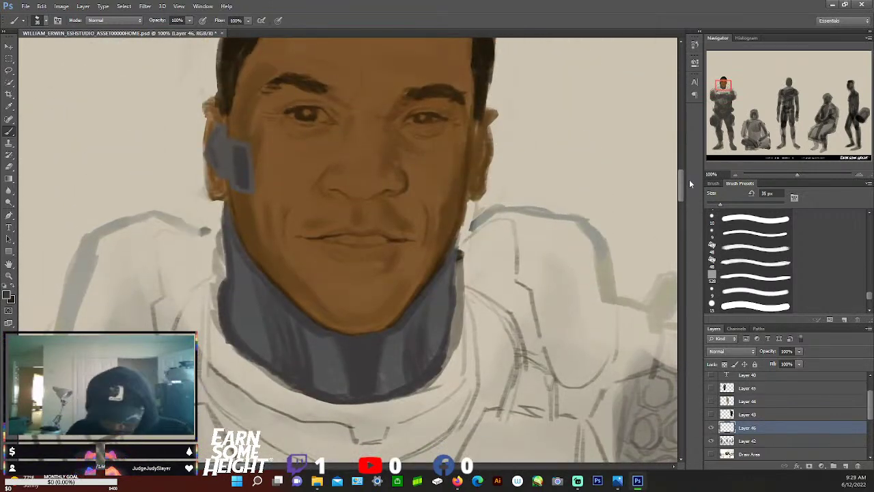
pyautogui.press('i')
pyautogui.click(459, 251)
pyautogui.press('b')
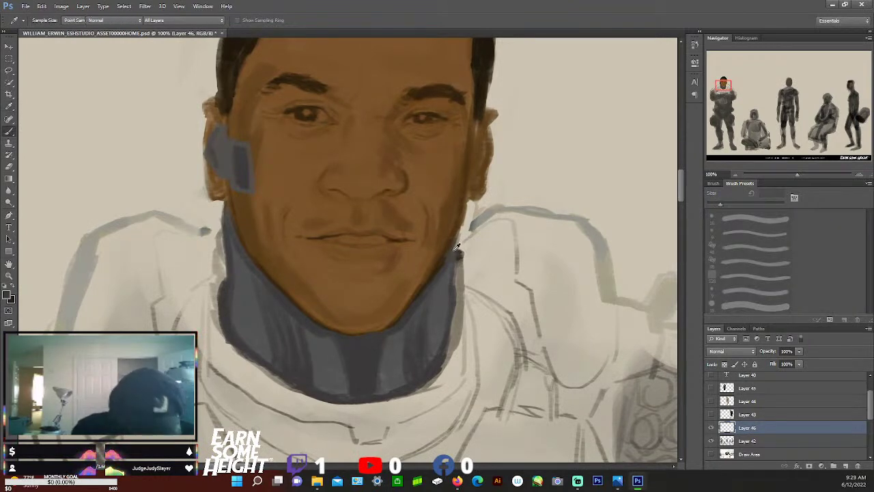
pyautogui.moveTo(471, 246)
pyautogui.mouseDown()
pyautogui.moveTo(458, 282)
pyautogui.moveTo(470, 254)
pyautogui.mouseUp()
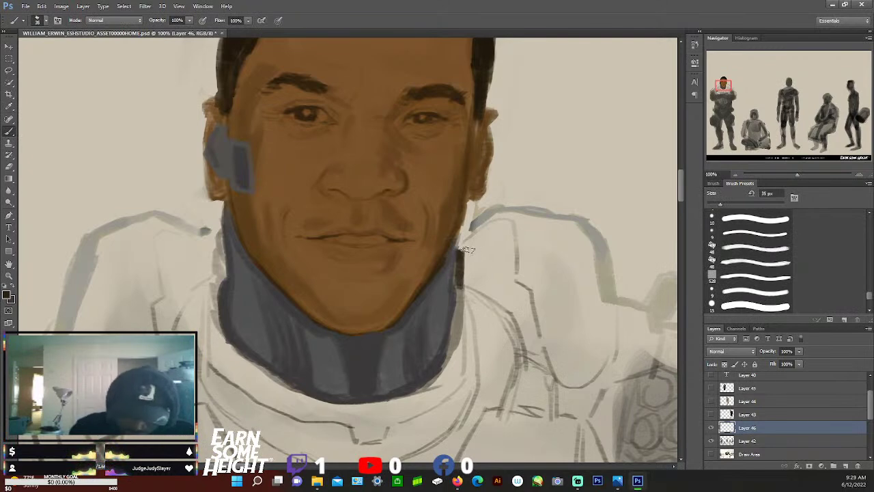
# Set the foreground colour to the dark grey #272526, based on a shade sampled from the collar's outline
pyautogui.click(8, 295)
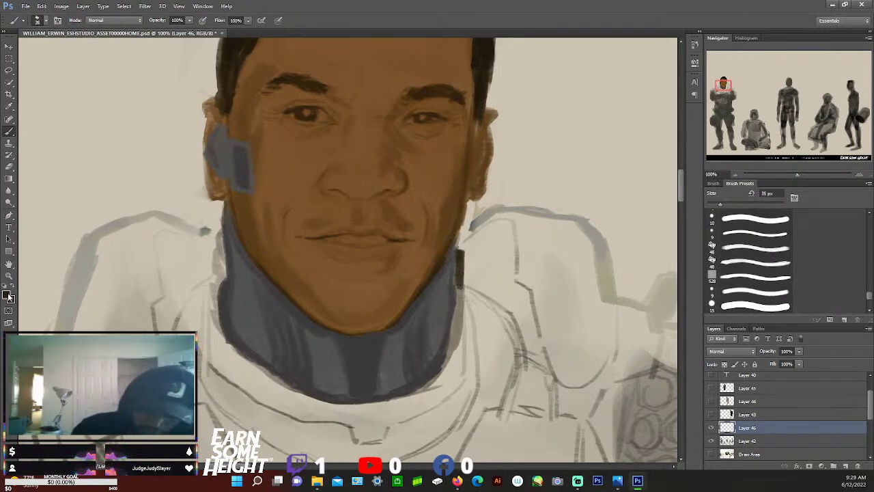
pyautogui.click(439, 266)
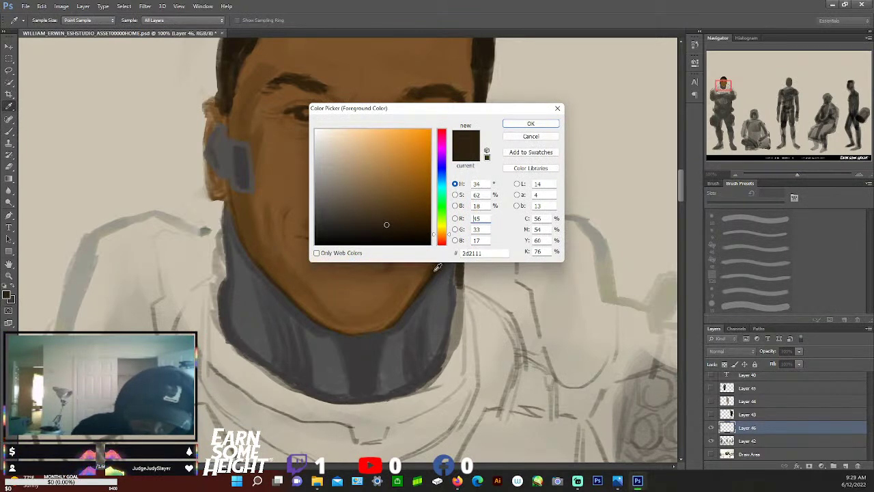
pyautogui.click(436, 364)
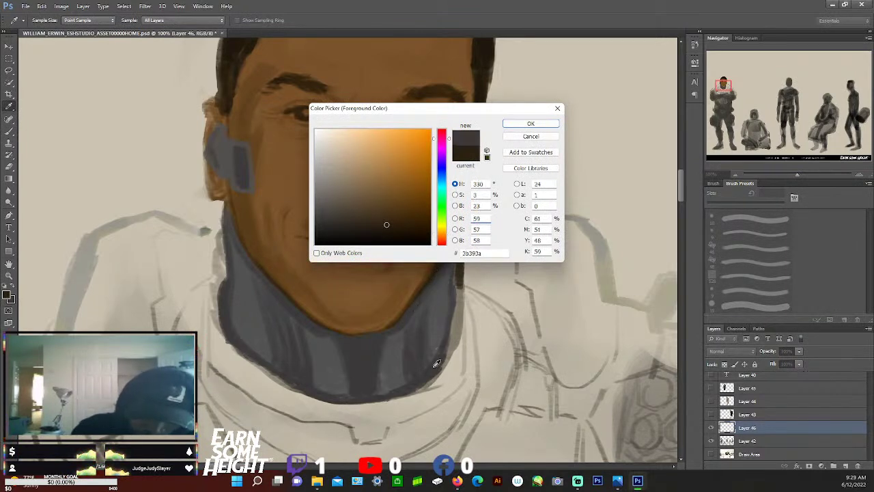
pyautogui.click(320, 227)
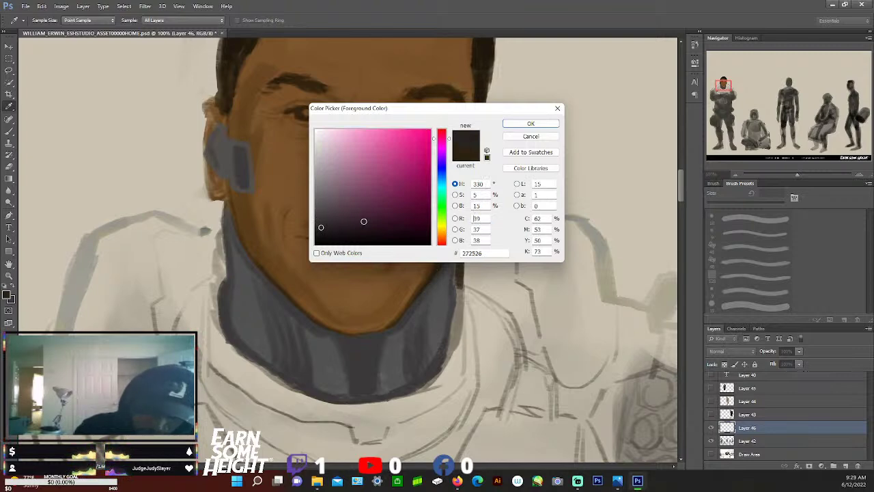
pyautogui.click(529, 124)
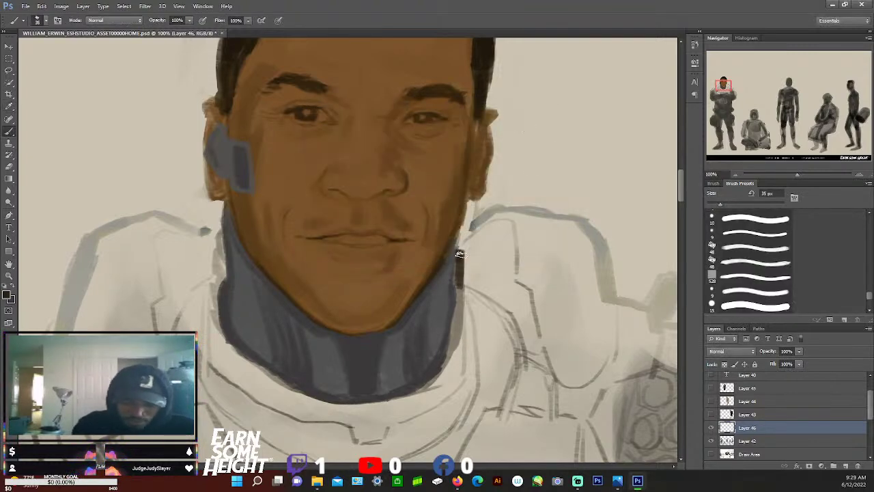
# Outline and fill the gap between the collar and shoulder armour below the uncovered ear with dark grey, extending a narrow tail downward
pyautogui.moveTo(458, 252)
pyautogui.mouseDown()
pyautogui.moveTo(458, 285)
pyautogui.moveTo(486, 299)
pyautogui.mouseUp()
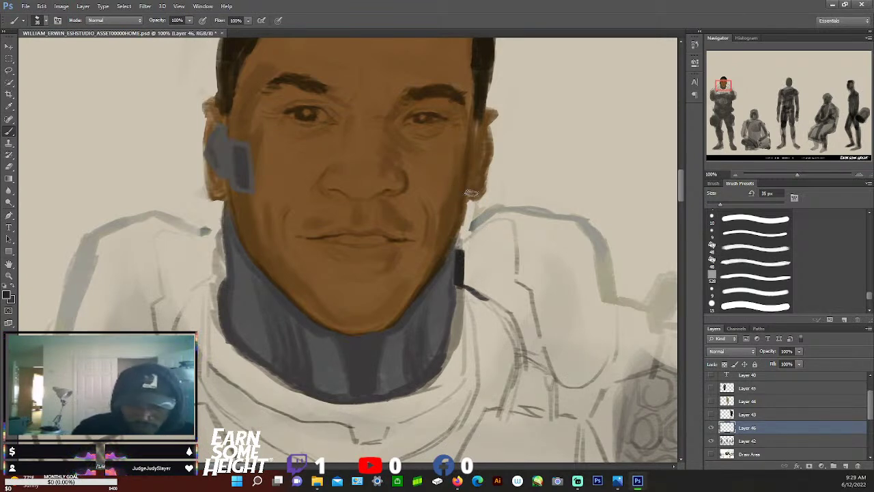
pyautogui.moveTo(465, 241)
pyautogui.mouseDown()
pyautogui.moveTo(462, 254)
pyautogui.moveTo(462, 237)
pyautogui.mouseUp()
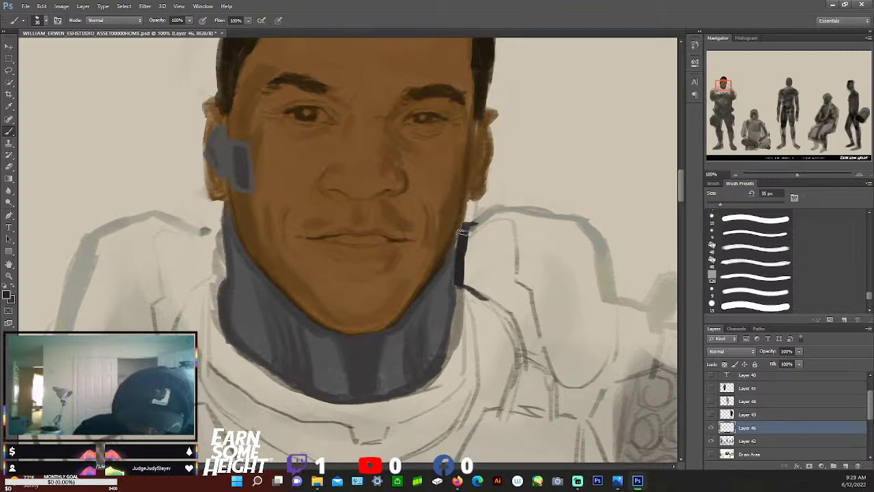
pyautogui.moveTo(464, 270)
pyautogui.mouseDown()
pyautogui.moveTo(484, 280)
pyautogui.moveTo(477, 241)
pyautogui.moveTo(488, 221)
pyautogui.moveTo(467, 229)
pyautogui.moveTo(496, 209)
pyautogui.moveTo(471, 221)
pyautogui.moveTo(512, 237)
pyautogui.moveTo(512, 263)
pyautogui.moveTo(494, 252)
pyautogui.moveTo(508, 263)
pyautogui.moveTo(507, 244)
pyautogui.moveTo(509, 275)
pyautogui.moveTo(496, 247)
pyautogui.moveTo(499, 287)
pyautogui.moveTo(483, 291)
pyautogui.moveTo(445, 232)
pyautogui.moveTo(484, 296)
pyautogui.moveTo(474, 283)
pyautogui.moveTo(494, 296)
pyautogui.moveTo(482, 277)
pyautogui.moveTo(514, 305)
pyautogui.moveTo(508, 286)
pyautogui.moveTo(474, 260)
pyautogui.moveTo(485, 277)
pyautogui.moveTo(448, 288)
pyautogui.mouseUp()
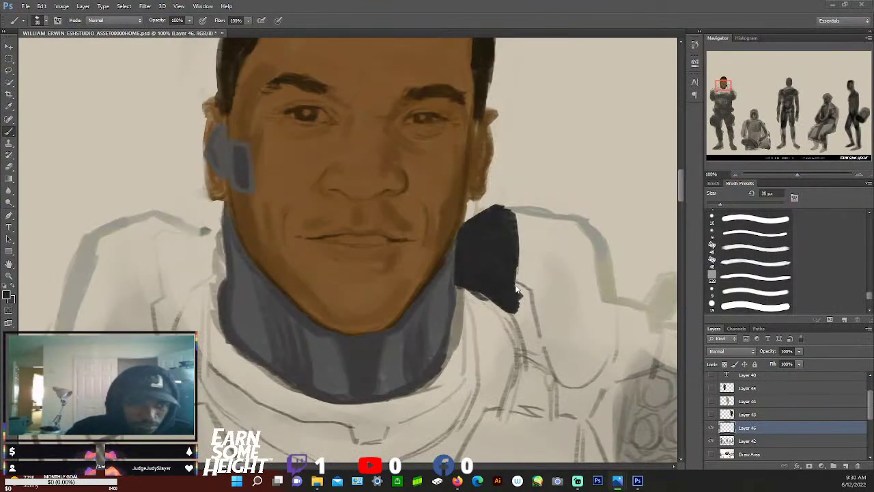
pyautogui.moveTo(511, 286); pyautogui.dragTo(531, 338)
pyautogui.scroll(1, 681, 192)
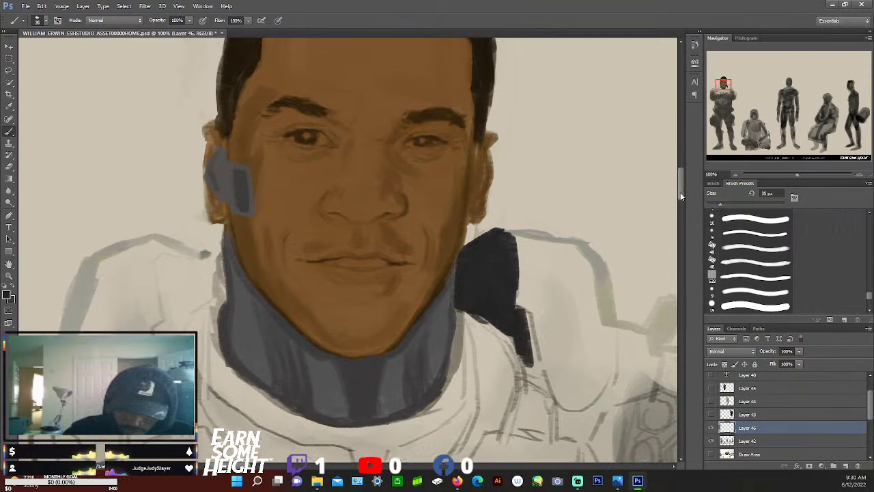
pyautogui.scroll(1, 681, 196)
# Outline and fill the matching gap between collar and shoulder armour on the earpiece side, refining its upper edge with a 15 px brush
pyautogui.moveTo(217, 265); pyautogui.dragTo(223, 300)
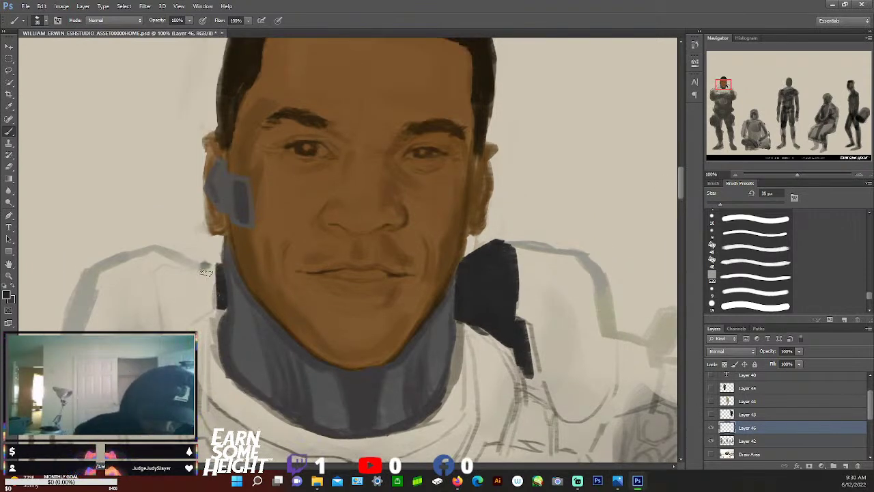
pyautogui.moveTo(198, 265)
pyautogui.mouseDown()
pyautogui.moveTo(157, 250)
pyautogui.moveTo(161, 266)
pyautogui.moveTo(151, 255)
pyautogui.moveTo(157, 317)
pyautogui.mouseUp()
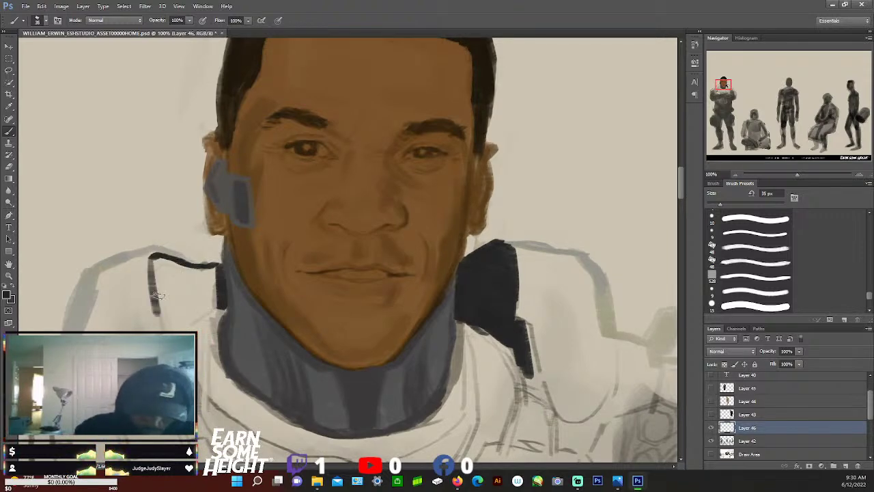
pyautogui.moveTo(150, 258); pyautogui.dragTo(166, 331)
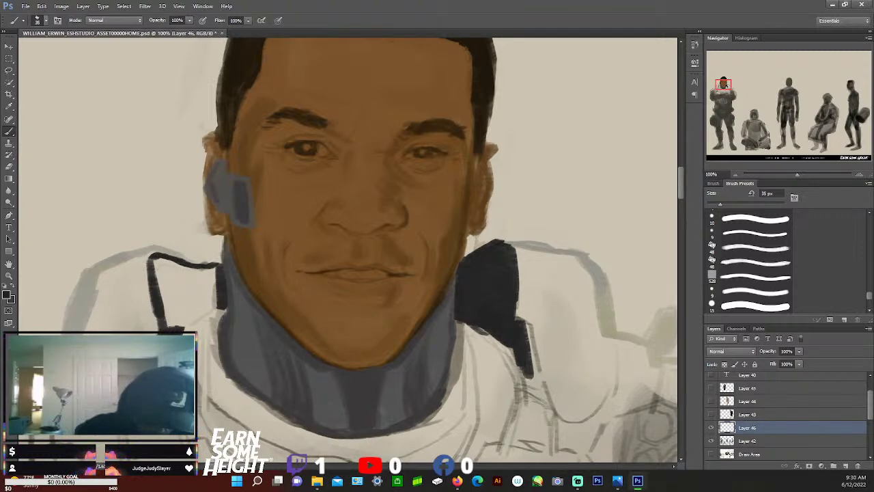
pyautogui.moveTo(174, 322)
pyautogui.mouseDown()
pyautogui.moveTo(224, 270)
pyautogui.moveTo(208, 295)
pyautogui.moveTo(214, 304)
pyautogui.moveTo(181, 330)
pyautogui.moveTo(199, 316)
pyautogui.mouseUp()
pyautogui.moveTo(169, 277)
pyautogui.mouseDown()
pyautogui.moveTo(162, 310)
pyautogui.moveTo(156, 265)
pyautogui.moveTo(160, 310)
pyautogui.moveTo(153, 260)
pyautogui.moveTo(179, 323)
pyautogui.moveTo(179, 301)
pyautogui.moveTo(195, 292)
pyautogui.moveTo(187, 312)
pyautogui.moveTo(207, 288)
pyautogui.moveTo(173, 283)
pyautogui.moveTo(191, 278)
pyautogui.moveTo(162, 258)
pyautogui.moveTo(181, 270)
pyautogui.moveTo(214, 267)
pyautogui.moveTo(213, 297)
pyautogui.mouseUp()
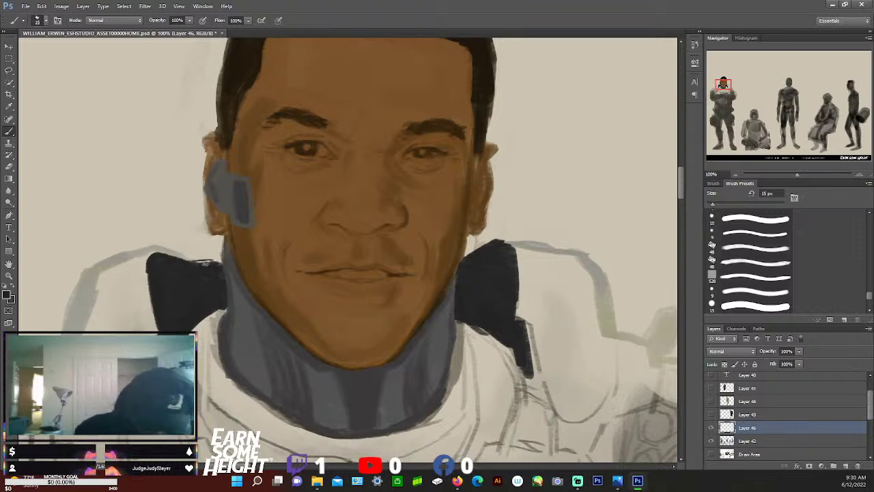
pyautogui.moveTo(176, 254); pyautogui.dragTo(199, 262)
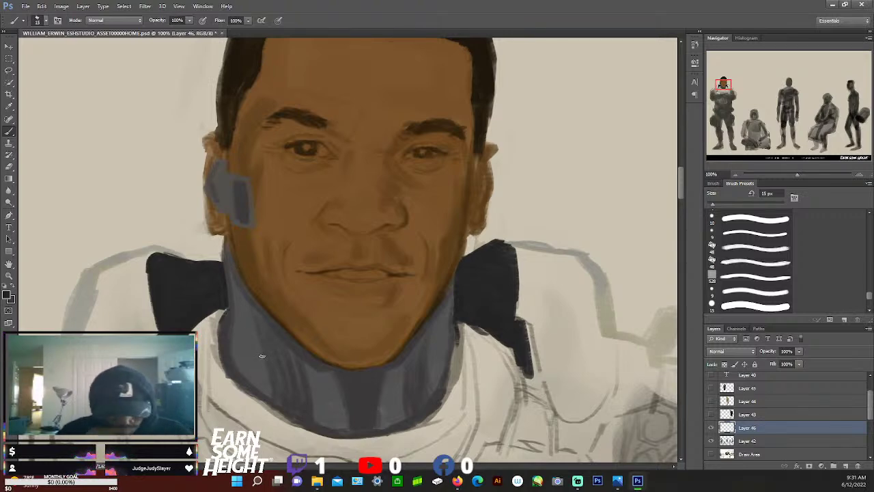
# Block in the earpiece-side shoulder armour and the armour ring around the neck with rough translucent dark strokes, using a 150 px brush
pyautogui.moveTo(680, 185)
pyautogui.mouseDown()
pyautogui.moveTo(682, 175)
pyautogui.moveTo(682, 200)
pyautogui.moveTo(694, 183)
pyautogui.mouseUp()
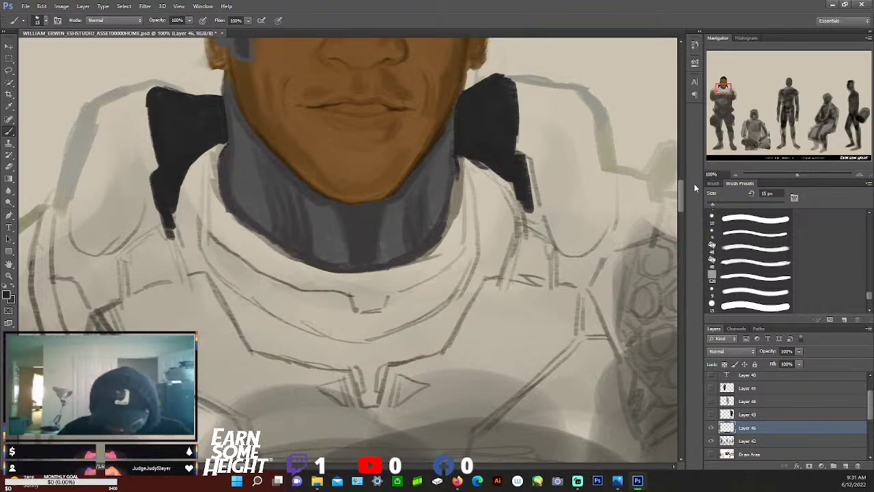
pyautogui.press(']')
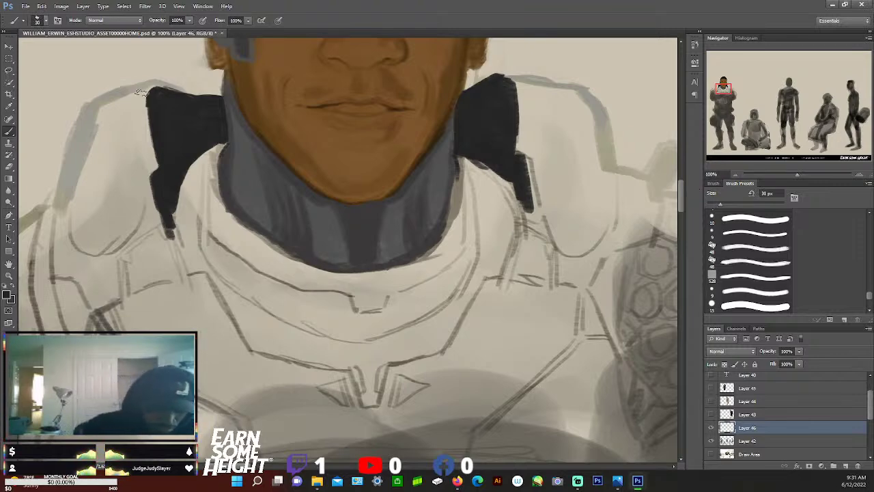
pyautogui.press(']')
pyautogui.press(']')
pyautogui.press(']')
pyautogui.press(']')
pyautogui.press(']')
pyautogui.press(']')
pyautogui.press(']')
pyautogui.press(']')
pyautogui.press(']')
pyautogui.press(']')
pyautogui.press(']')
pyautogui.press('[')
pyautogui.press('[')
pyautogui.press('[')
pyautogui.press('[')
pyautogui.press('[')
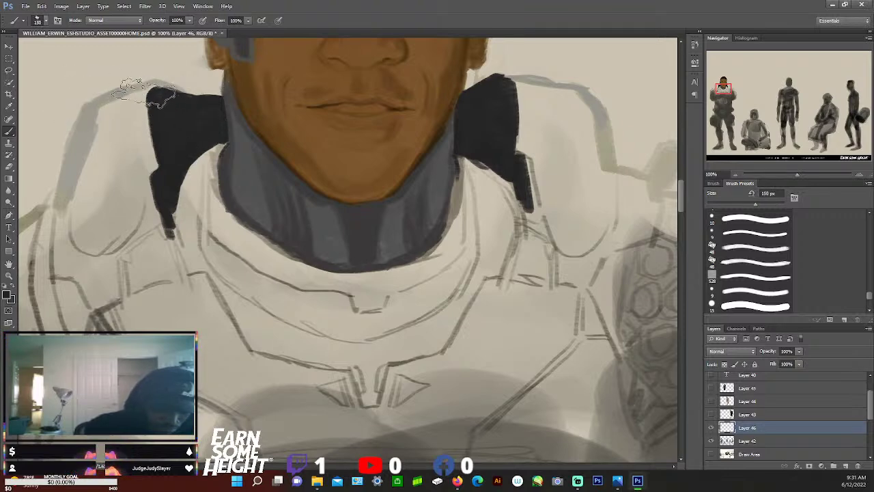
pyautogui.moveTo(146, 92)
pyautogui.mouseDown()
pyautogui.moveTo(106, 111)
pyautogui.moveTo(82, 169)
pyautogui.moveTo(83, 234)
pyautogui.moveTo(80, 138)
pyautogui.moveTo(92, 117)
pyautogui.moveTo(65, 220)
pyautogui.moveTo(75, 147)
pyautogui.moveTo(86, 115)
pyautogui.moveTo(151, 92)
pyautogui.moveTo(131, 101)
pyautogui.moveTo(145, 169)
pyautogui.moveTo(142, 101)
pyautogui.moveTo(145, 169)
pyautogui.moveTo(131, 178)
pyautogui.moveTo(119, 148)
pyautogui.moveTo(105, 161)
pyautogui.moveTo(101, 149)
pyautogui.moveTo(89, 195)
pyautogui.moveTo(90, 254)
pyautogui.moveTo(73, 246)
pyautogui.moveTo(75, 258)
pyautogui.moveTo(62, 262)
pyautogui.moveTo(99, 300)
pyautogui.moveTo(85, 216)
pyautogui.moveTo(110, 200)
pyautogui.moveTo(121, 222)
pyautogui.moveTo(140, 231)
pyautogui.moveTo(161, 279)
pyautogui.moveTo(149, 222)
pyautogui.moveTo(183, 280)
pyautogui.moveTo(152, 233)
pyautogui.moveTo(179, 260)
pyautogui.moveTo(189, 192)
pyautogui.moveTo(212, 152)
pyautogui.moveTo(230, 250)
pyautogui.moveTo(214, 141)
pyautogui.moveTo(192, 266)
pyautogui.moveTo(215, 194)
pyautogui.moveTo(252, 278)
pyautogui.moveTo(229, 217)
pyautogui.moveTo(297, 306)
pyautogui.moveTo(265, 244)
pyautogui.moveTo(332, 307)
pyautogui.moveTo(259, 227)
pyautogui.moveTo(344, 314)
pyautogui.moveTo(352, 297)
pyautogui.moveTo(336, 261)
pyautogui.moveTo(379, 280)
pyautogui.moveTo(381, 261)
pyautogui.moveTo(341, 292)
pyautogui.moveTo(388, 294)
pyautogui.moveTo(415, 277)
pyautogui.moveTo(420, 292)
pyautogui.moveTo(435, 282)
pyautogui.moveTo(451, 242)
pyautogui.moveTo(462, 205)
pyautogui.moveTo(459, 181)
pyautogui.moveTo(454, 208)
pyautogui.moveTo(486, 226)
pyautogui.moveTo(503, 256)
pyautogui.moveTo(512, 188)
pyautogui.moveTo(487, 287)
pyautogui.moveTo(437, 341)
pyautogui.moveTo(469, 273)
pyautogui.moveTo(410, 336)
pyautogui.moveTo(368, 341)
pyautogui.moveTo(276, 325)
pyautogui.moveTo(215, 340)
pyautogui.moveTo(195, 300)
pyautogui.moveTo(151, 286)
pyautogui.moveTo(72, 292)
pyautogui.mouseUp()
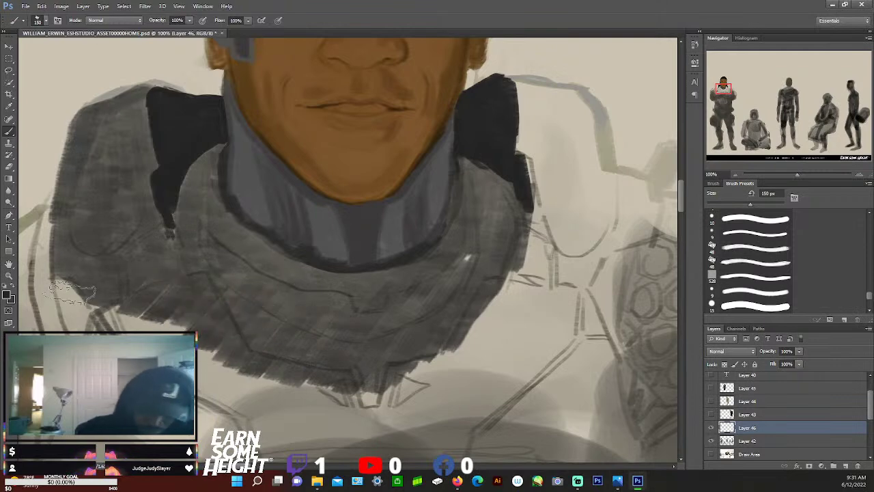
pyautogui.moveTo(469, 238)
pyautogui.mouseDown()
pyautogui.moveTo(474, 316)
pyautogui.moveTo(468, 250)
pyautogui.moveTo(495, 270)
pyautogui.mouseUp()
# Cover the opposite shoulder armour and the upper chest with rough dark strokes and fill the remaining light gaps, using a 125 px brush
pyautogui.moveTo(506, 82)
pyautogui.mouseDown()
pyautogui.moveTo(535, 141)
pyautogui.moveTo(525, 110)
pyautogui.moveTo(523, 147)
pyautogui.moveTo(539, 173)
pyautogui.moveTo(531, 157)
pyautogui.moveTo(540, 208)
pyautogui.moveTo(543, 190)
pyautogui.moveTo(549, 194)
pyautogui.moveTo(527, 79)
pyautogui.moveTo(576, 95)
pyautogui.moveTo(590, 128)
pyautogui.moveTo(544, 87)
pyautogui.moveTo(555, 149)
pyautogui.moveTo(569, 151)
pyautogui.moveTo(574, 105)
pyautogui.moveTo(587, 231)
pyautogui.moveTo(599, 144)
pyautogui.moveTo(590, 157)
pyautogui.moveTo(597, 140)
pyautogui.moveTo(580, 98)
pyautogui.moveTo(594, 109)
pyautogui.moveTo(600, 188)
pyautogui.moveTo(600, 174)
pyautogui.moveTo(592, 195)
pyautogui.moveTo(537, 211)
pyautogui.moveTo(523, 230)
pyautogui.moveTo(555, 268)
pyautogui.moveTo(581, 280)
pyautogui.moveTo(600, 271)
pyautogui.moveTo(613, 215)
pyautogui.moveTo(607, 168)
pyautogui.moveTo(654, 195)
pyautogui.moveTo(635, 211)
pyautogui.moveTo(624, 179)
pyautogui.moveTo(637, 199)
pyautogui.moveTo(653, 192)
pyautogui.moveTo(656, 200)
pyautogui.moveTo(608, 300)
pyautogui.moveTo(615, 257)
pyautogui.moveTo(597, 372)
pyautogui.moveTo(600, 236)
pyautogui.moveTo(572, 286)
pyautogui.moveTo(571, 367)
pyautogui.moveTo(552, 292)
pyautogui.moveTo(537, 355)
pyautogui.moveTo(517, 333)
pyautogui.moveTo(507, 269)
pyautogui.moveTo(491, 383)
pyautogui.moveTo(377, 420)
pyautogui.moveTo(350, 394)
pyautogui.moveTo(287, 426)
pyautogui.moveTo(225, 424)
pyautogui.moveTo(232, 385)
pyautogui.moveTo(201, 338)
pyautogui.moveTo(88, 321)
pyautogui.moveTo(55, 273)
pyautogui.moveTo(109, 304)
pyautogui.mouseUp()
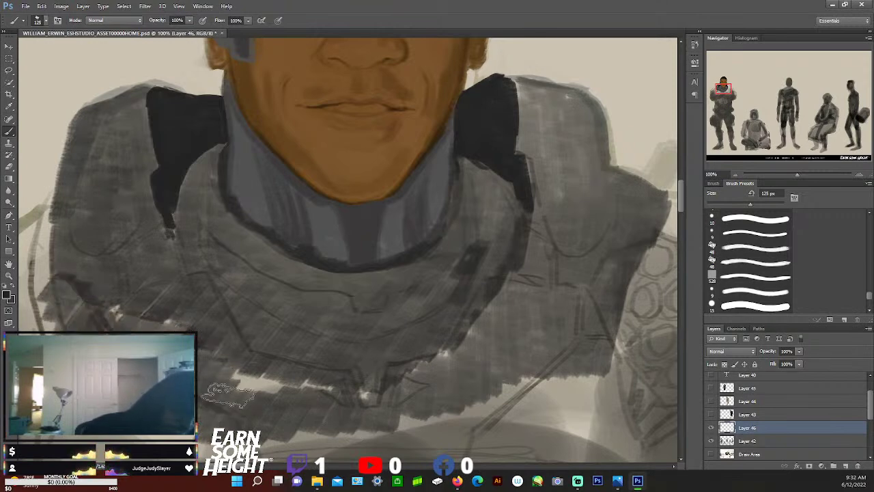
pyautogui.moveTo(267, 403)
pyautogui.mouseDown()
pyautogui.moveTo(255, 376)
pyautogui.moveTo(385, 399)
pyautogui.moveTo(314, 386)
pyautogui.mouseUp()
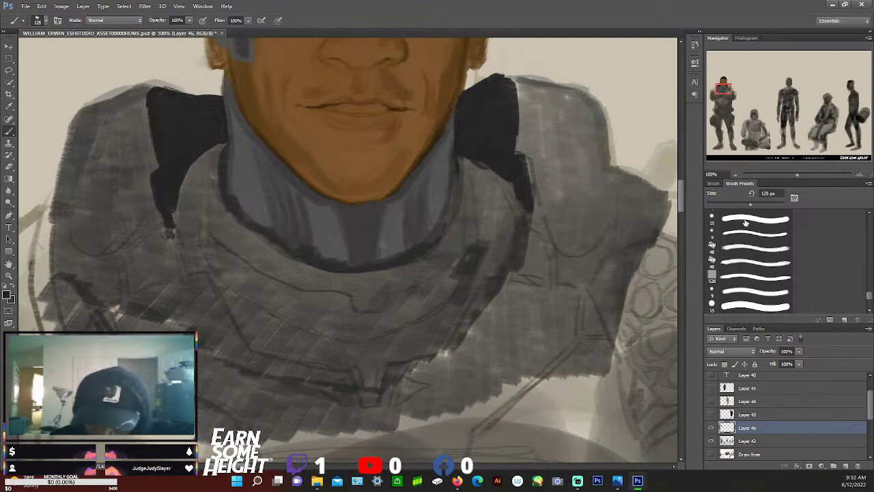
pyautogui.moveTo(682, 206)
pyautogui.mouseDown()
pyautogui.moveTo(681, 220)
pyautogui.moveTo(682, 197)
pyautogui.mouseUp()
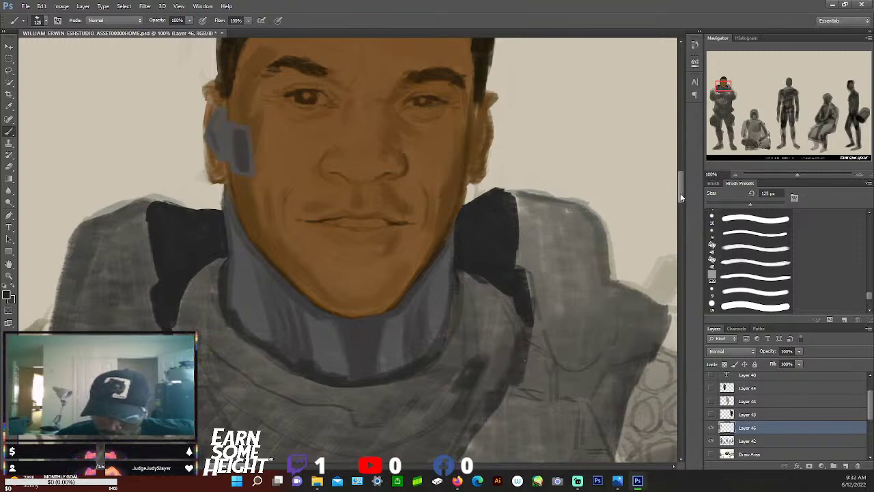
pyautogui.moveTo(682, 188)
pyautogui.mouseDown()
pyautogui.moveTo(681, 202)
pyautogui.moveTo(683, 186)
pyautogui.mouseUp()
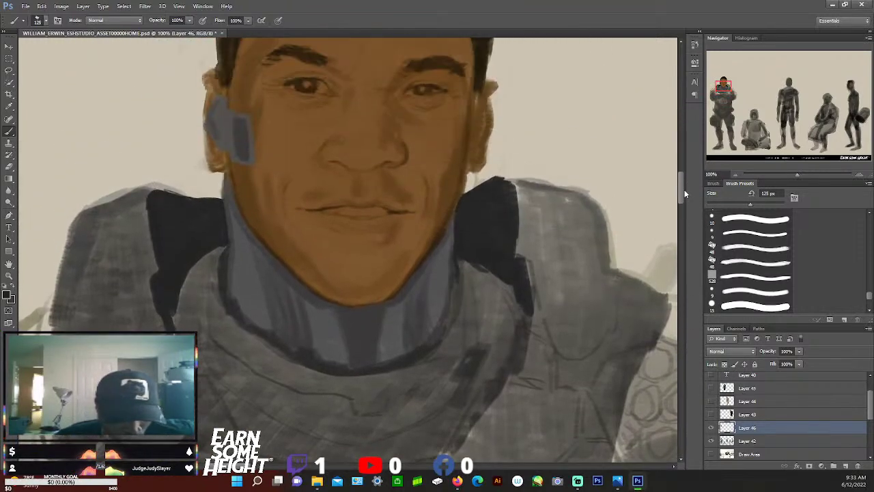
# Choose the 405 px brush preset and lay broad translucent shading over the upper arm below the uncovered ear and the earpiece-side chest
pyautogui.moveTo(797, 174); pyautogui.dragTo(794, 175)
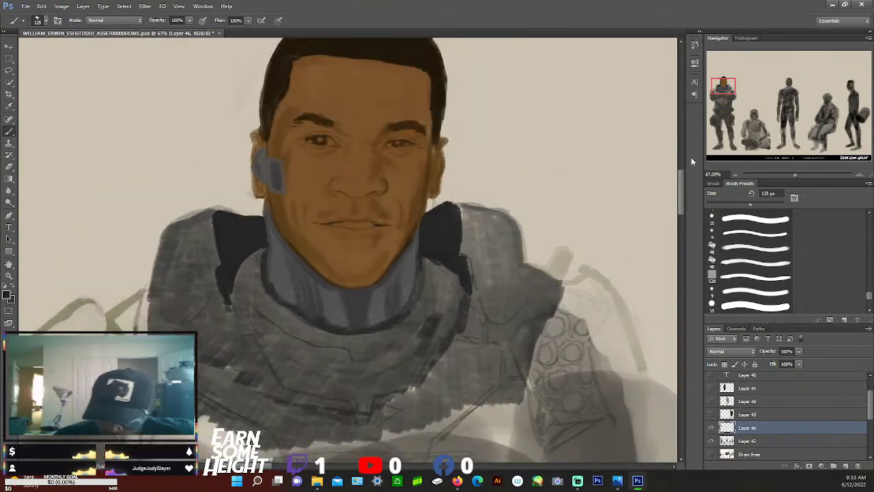
pyautogui.moveTo(682, 182)
pyautogui.mouseDown()
pyautogui.moveTo(683, 205)
pyautogui.moveTo(684, 196)
pyautogui.mouseUp()
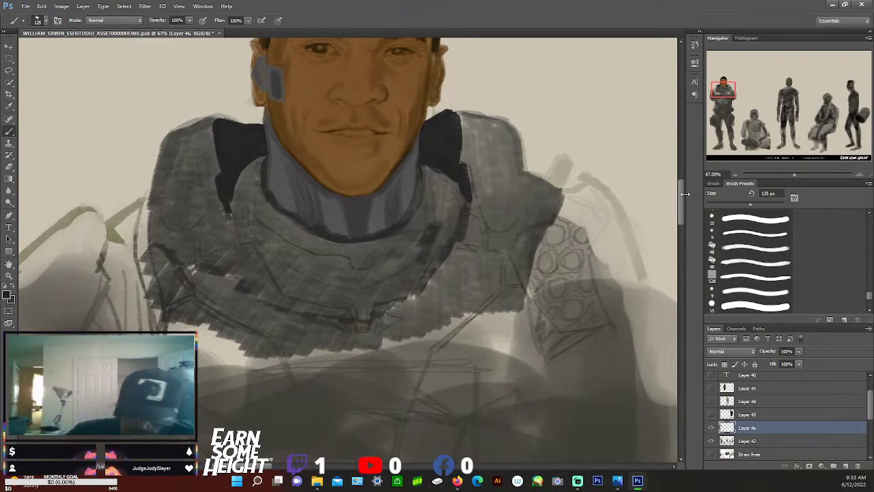
pyautogui.scroll(-1, 767, 272)
pyautogui.scroll(-3, 758, 268)
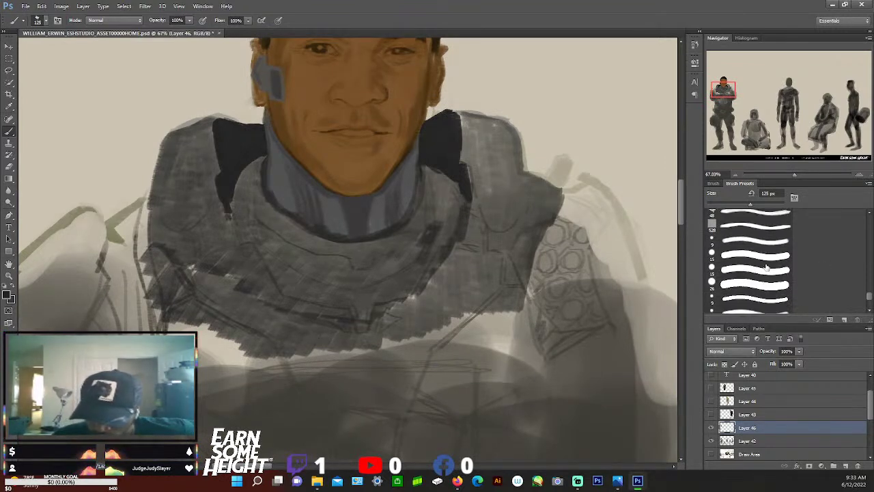
pyautogui.scroll(-5, 745, 263)
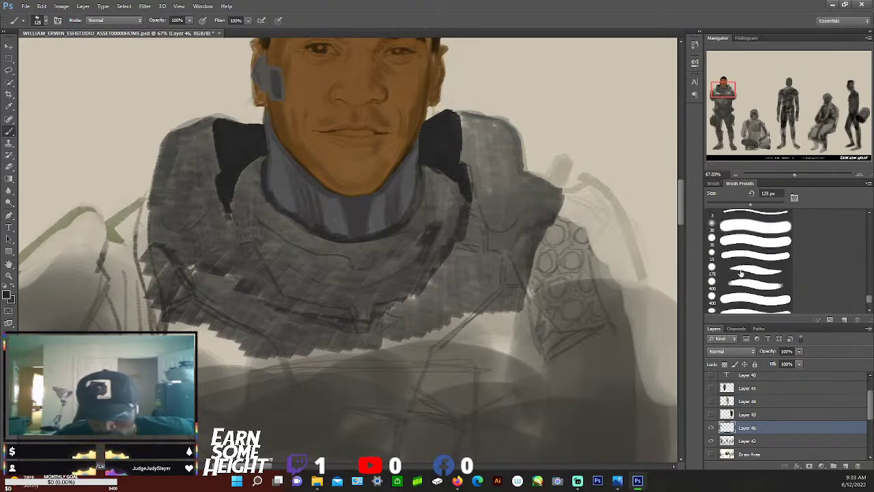
pyautogui.scroll(-2, 738, 286)
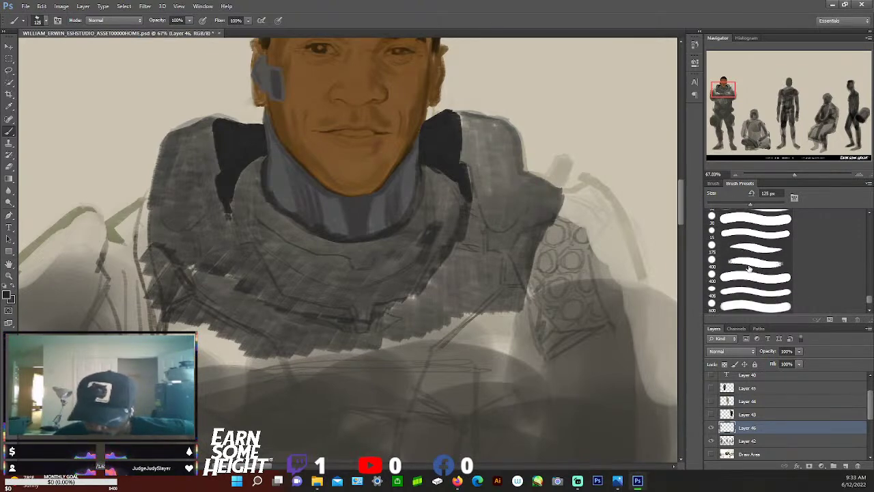
pyautogui.scroll(-1, 742, 291)
pyautogui.click(741, 286)
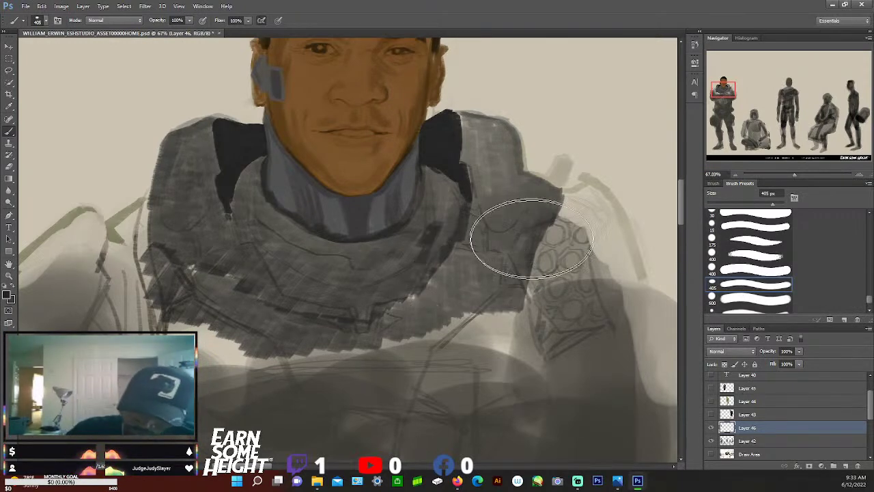
pyautogui.moveTo(556, 273)
pyautogui.mouseDown()
pyautogui.moveTo(594, 247)
pyautogui.moveTo(591, 331)
pyautogui.moveTo(572, 358)
pyautogui.mouseUp()
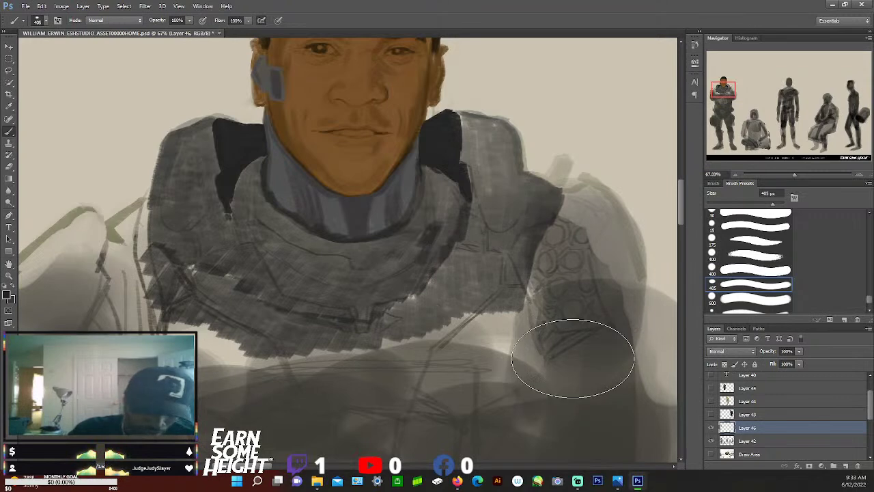
pyautogui.moveTo(205, 211); pyautogui.dragTo(271, 357)
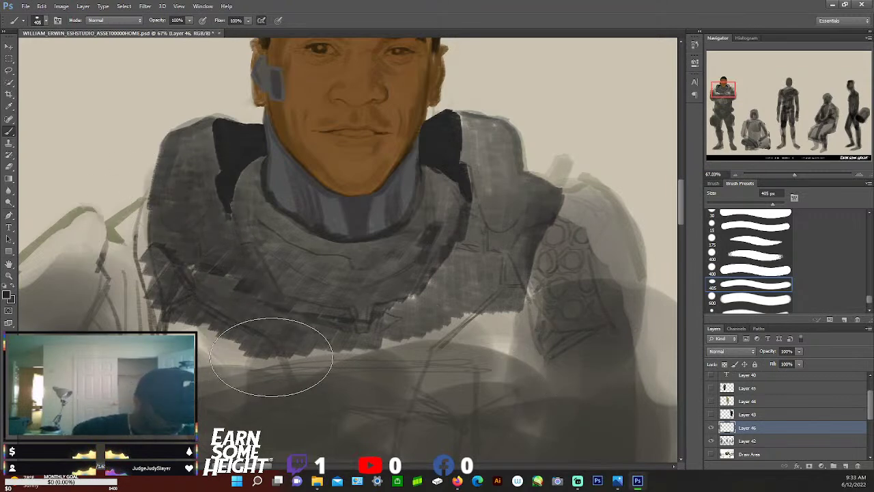
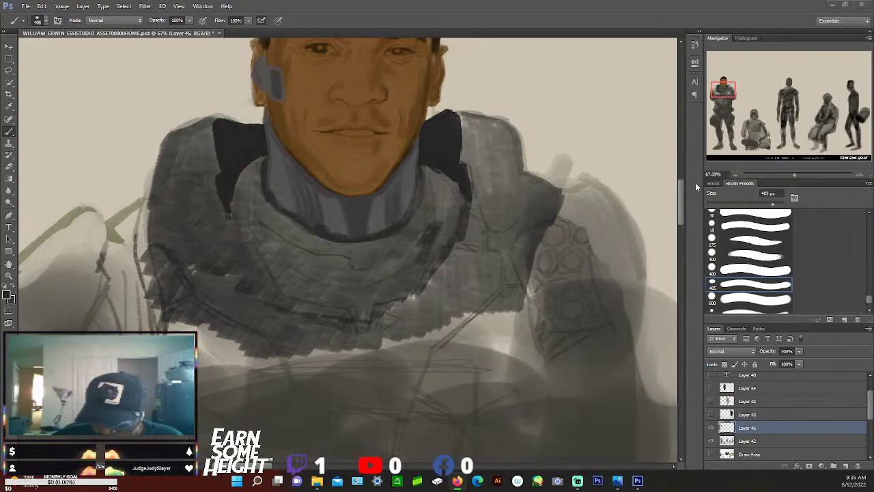
# Reduce the brush to 150 px and darken the chest, shoulder and folded arm on the earpiece side with translucent strokes
pyautogui.moveTo(794, 175); pyautogui.dragTo(792, 175)
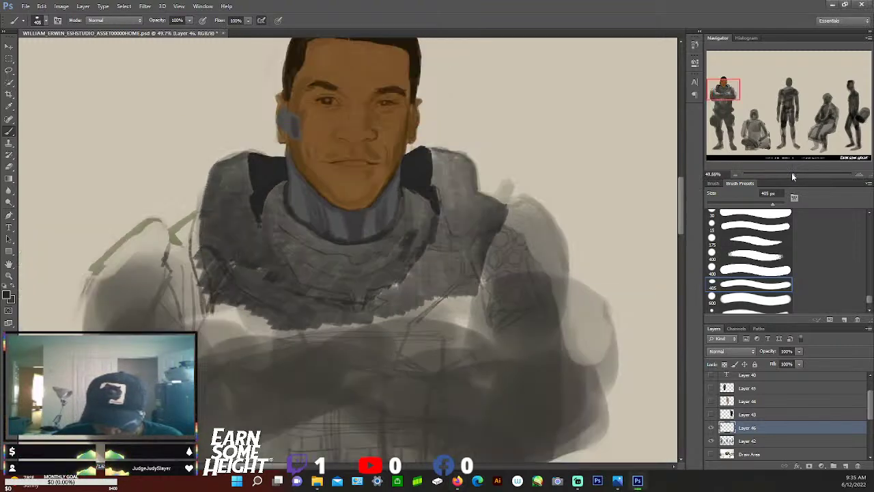
pyautogui.moveTo(680, 198); pyautogui.dragTo(682, 204)
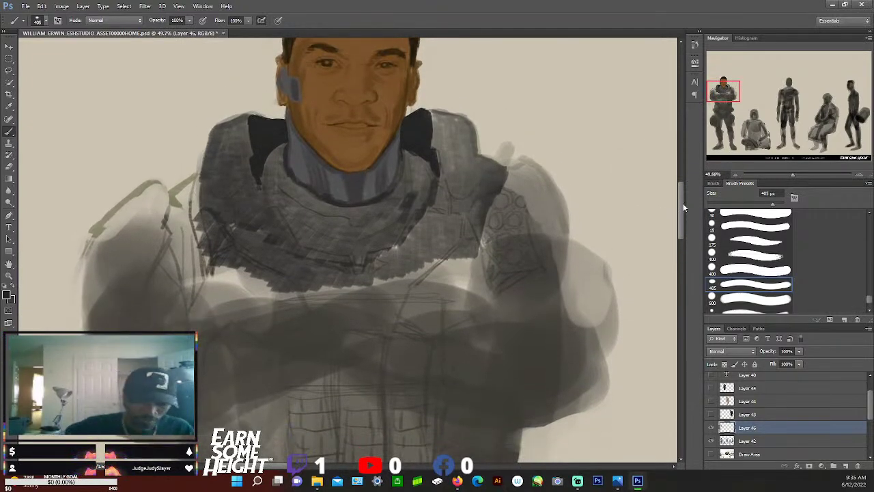
pyautogui.press('[')
pyautogui.press('[')
pyautogui.press('[')
pyautogui.press('[')
pyautogui.press('[')
pyautogui.moveTo(219, 179)
pyautogui.mouseDown()
pyautogui.moveTo(175, 203)
pyautogui.moveTo(339, 142)
pyautogui.moveTo(269, 158)
pyautogui.moveTo(179, 200)
pyautogui.moveTo(132, 248)
pyautogui.moveTo(196, 197)
pyautogui.moveTo(140, 237)
pyautogui.moveTo(126, 267)
pyautogui.moveTo(198, 196)
pyautogui.moveTo(146, 250)
pyautogui.moveTo(174, 216)
pyautogui.moveTo(185, 219)
pyautogui.moveTo(226, 292)
pyautogui.moveTo(234, 282)
pyautogui.moveTo(227, 228)
pyautogui.moveTo(240, 228)
pyautogui.moveTo(257, 272)
pyautogui.moveTo(266, 271)
pyautogui.moveTo(279, 295)
pyautogui.moveTo(288, 291)
pyautogui.moveTo(291, 267)
pyautogui.moveTo(254, 193)
pyautogui.moveTo(262, 180)
pyautogui.moveTo(309, 220)
pyautogui.moveTo(272, 190)
pyautogui.moveTo(340, 229)
pyautogui.moveTo(271, 185)
pyautogui.moveTo(341, 217)
pyautogui.moveTo(296, 232)
pyautogui.moveTo(309, 287)
pyautogui.moveTo(342, 270)
pyautogui.moveTo(339, 312)
pyautogui.moveTo(228, 303)
pyautogui.moveTo(190, 235)
pyautogui.moveTo(240, 317)
pyautogui.moveTo(230, 249)
pyautogui.moveTo(260, 252)
pyautogui.moveTo(325, 310)
pyautogui.moveTo(297, 294)
pyautogui.moveTo(248, 308)
pyautogui.moveTo(210, 292)
pyautogui.moveTo(308, 315)
pyautogui.mouseUp()
pyautogui.moveTo(157, 276); pyautogui.dragTo(102, 321)
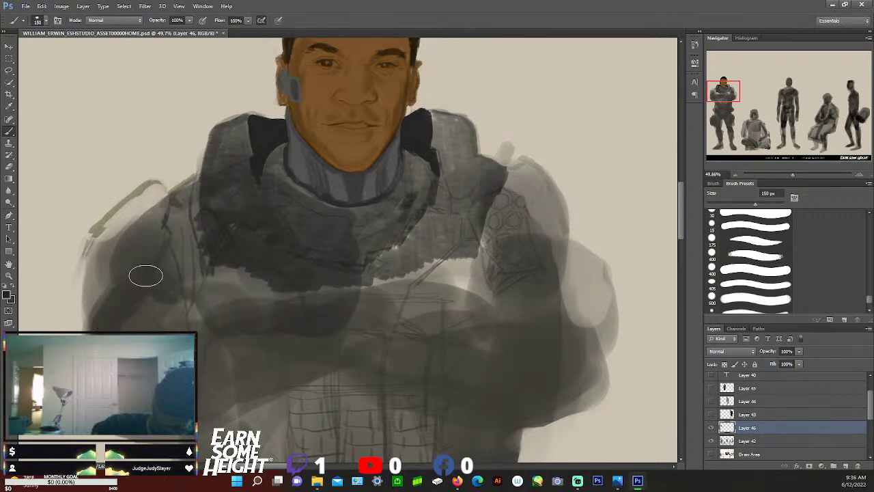
pyautogui.moveTo(149, 296)
pyautogui.mouseDown()
pyautogui.moveTo(151, 310)
pyautogui.moveTo(183, 321)
pyautogui.mouseUp()
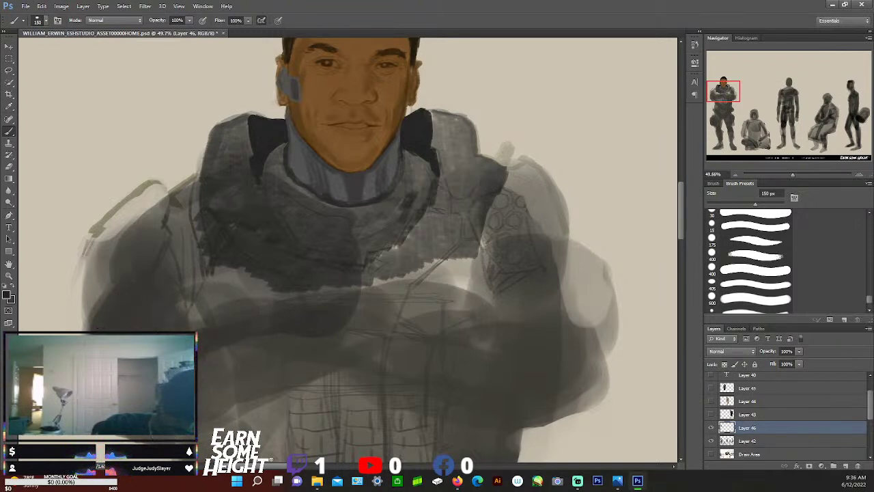
pyautogui.moveTo(205, 406)
pyautogui.mouseDown()
pyautogui.moveTo(316, 371)
pyautogui.moveTo(285, 365)
pyautogui.moveTo(310, 343)
pyautogui.moveTo(200, 348)
pyautogui.mouseUp()
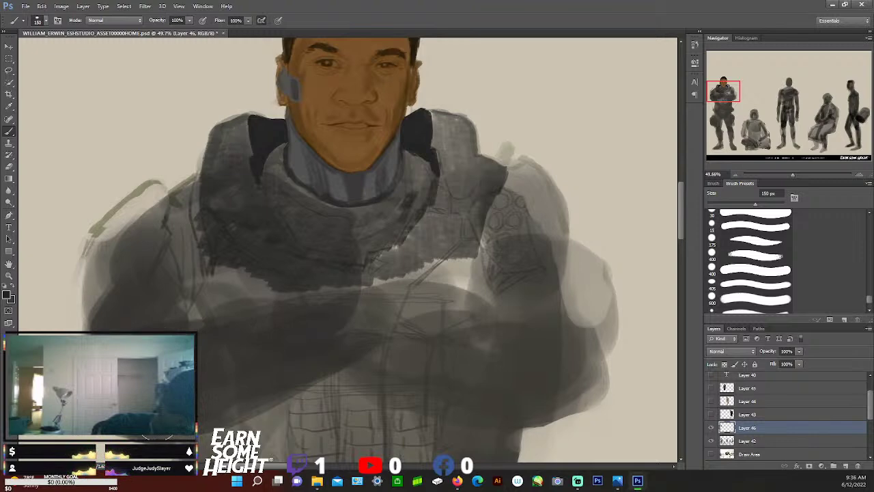
pyautogui.moveTo(112, 307)
pyautogui.mouseDown()
pyautogui.moveTo(187, 308)
pyautogui.moveTo(139, 288)
pyautogui.moveTo(132, 238)
pyautogui.moveTo(201, 199)
pyautogui.moveTo(211, 240)
pyautogui.moveTo(214, 225)
pyautogui.moveTo(214, 304)
pyautogui.moveTo(304, 303)
pyautogui.mouseUp()
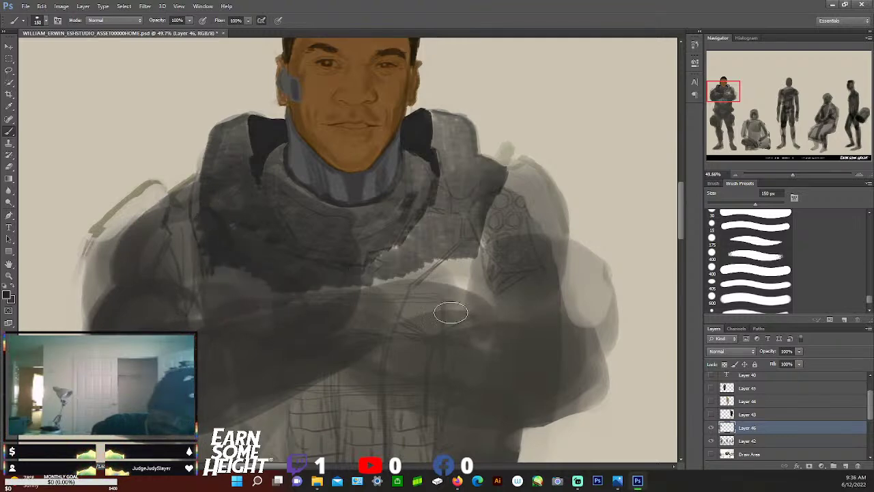
# Darken the folded forearms, the shoulder opposite the earpiece and the chest above the arms with translucent 150 px strokes
pyautogui.moveTo(332, 362)
pyautogui.mouseDown()
pyautogui.moveTo(416, 331)
pyautogui.moveTo(456, 340)
pyautogui.moveTo(435, 333)
pyautogui.moveTo(532, 332)
pyautogui.moveTo(478, 330)
pyautogui.moveTo(552, 323)
pyautogui.moveTo(499, 325)
pyautogui.mouseUp()
pyautogui.moveTo(359, 369)
pyautogui.mouseDown()
pyautogui.moveTo(484, 416)
pyautogui.moveTo(561, 402)
pyautogui.moveTo(506, 417)
pyautogui.moveTo(592, 410)
pyautogui.moveTo(579, 341)
pyautogui.moveTo(591, 379)
pyautogui.moveTo(577, 375)
pyautogui.moveTo(561, 391)
pyautogui.moveTo(545, 336)
pyautogui.moveTo(525, 334)
pyautogui.moveTo(439, 399)
pyautogui.moveTo(442, 354)
pyautogui.moveTo(433, 347)
pyautogui.moveTo(407, 369)
pyautogui.moveTo(375, 353)
pyautogui.mouseUp()
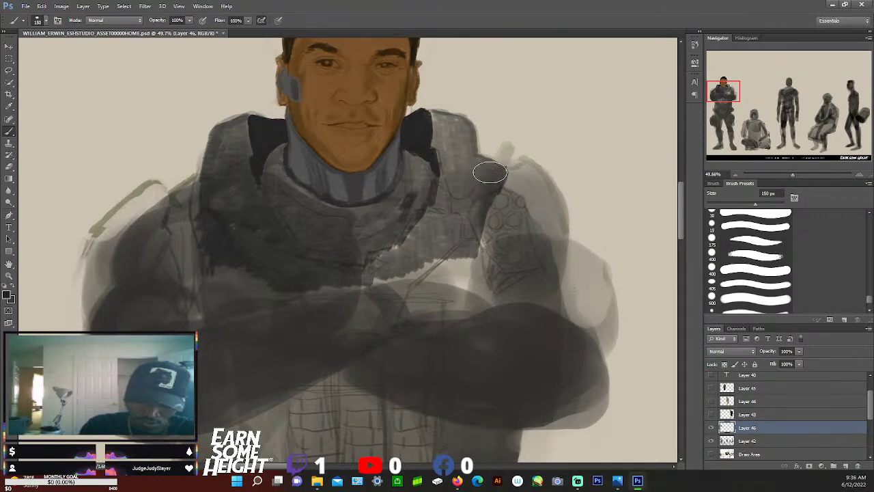
pyautogui.moveTo(471, 171)
pyautogui.mouseDown()
pyautogui.moveTo(517, 186)
pyautogui.moveTo(555, 225)
pyautogui.moveTo(507, 189)
pyautogui.moveTo(553, 242)
pyautogui.moveTo(539, 198)
pyautogui.moveTo(552, 232)
pyautogui.moveTo(515, 192)
pyautogui.moveTo(550, 241)
pyautogui.moveTo(514, 190)
pyautogui.moveTo(548, 233)
pyautogui.moveTo(525, 240)
pyautogui.moveTo(577, 274)
pyautogui.moveTo(555, 249)
pyautogui.moveTo(573, 325)
pyautogui.moveTo(571, 269)
pyautogui.moveTo(577, 330)
pyautogui.moveTo(537, 253)
pyautogui.moveTo(523, 289)
pyautogui.moveTo(504, 259)
pyautogui.moveTo(496, 309)
pyautogui.moveTo(516, 241)
pyautogui.moveTo(552, 269)
pyautogui.moveTo(552, 287)
pyautogui.moveTo(568, 299)
pyautogui.moveTo(562, 261)
pyautogui.moveTo(517, 248)
pyautogui.moveTo(482, 280)
pyautogui.moveTo(510, 250)
pyautogui.moveTo(519, 182)
pyautogui.moveTo(493, 269)
pyautogui.moveTo(517, 217)
pyautogui.moveTo(539, 239)
pyautogui.moveTo(509, 248)
pyautogui.moveTo(501, 284)
pyautogui.mouseUp()
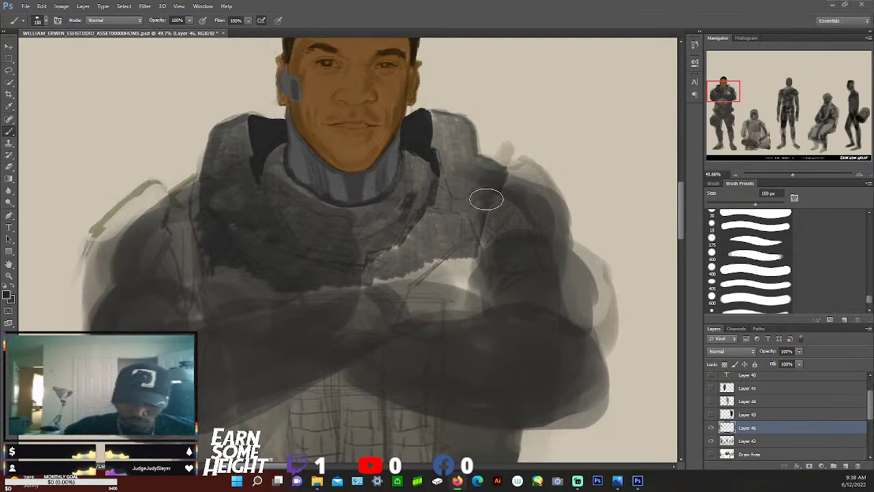
pyautogui.moveTo(468, 239); pyautogui.dragTo(460, 285)
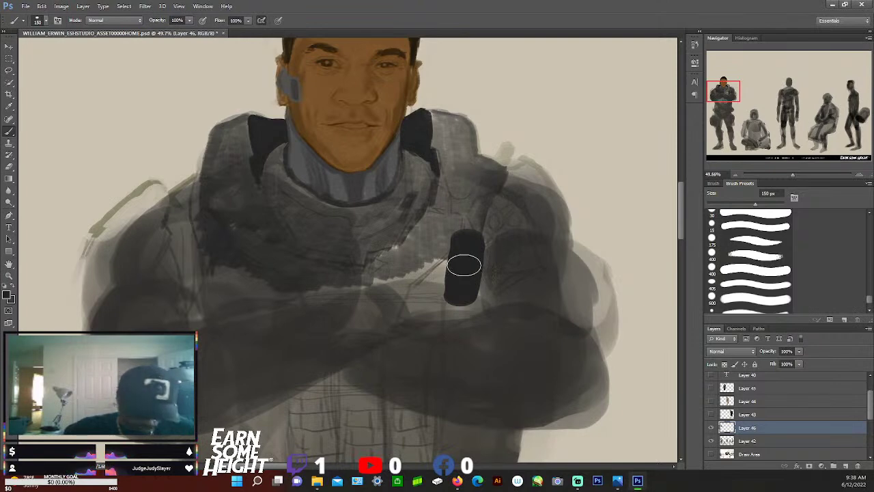
pyautogui.hotkey('ctrl', 'z')
pyautogui.moveTo(465, 243)
pyautogui.mouseDown()
pyautogui.moveTo(467, 243)
pyautogui.moveTo(461, 262)
pyautogui.moveTo(443, 276)
pyautogui.moveTo(465, 282)
pyautogui.moveTo(203, 249)
pyautogui.moveTo(217, 245)
pyautogui.moveTo(234, 291)
pyautogui.moveTo(229, 271)
pyautogui.moveTo(218, 274)
pyautogui.moveTo(170, 234)
pyautogui.moveTo(151, 246)
pyautogui.moveTo(166, 240)
pyautogui.moveTo(178, 268)
pyautogui.moveTo(199, 247)
pyautogui.mouseUp()
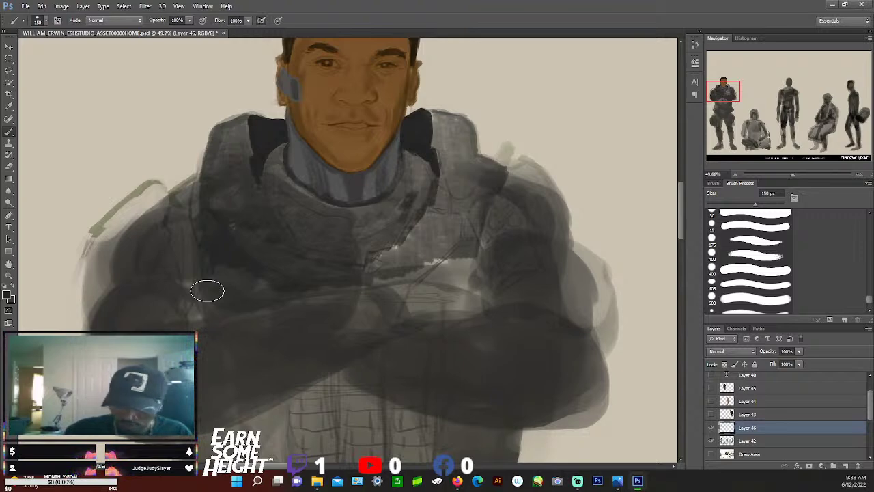
# Reduce the eraser to 70 px and trim the stray paint above the shoulder opposite the earpiece
pyautogui.press('e')
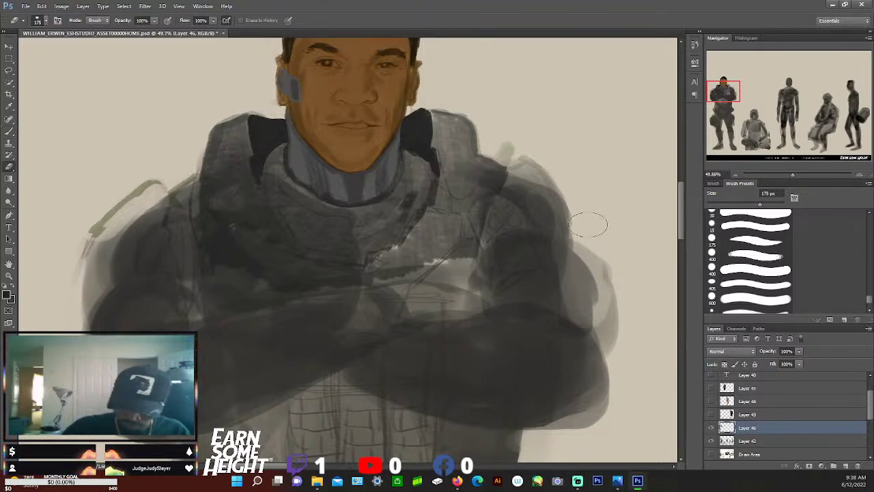
pyautogui.press('[')
pyautogui.press('[')
pyautogui.press('[')
pyautogui.press('[')
pyautogui.press('[')
pyautogui.press('[')
pyautogui.moveTo(509, 156)
pyautogui.mouseDown()
pyautogui.moveTo(506, 141)
pyautogui.moveTo(544, 171)
pyautogui.mouseUp()
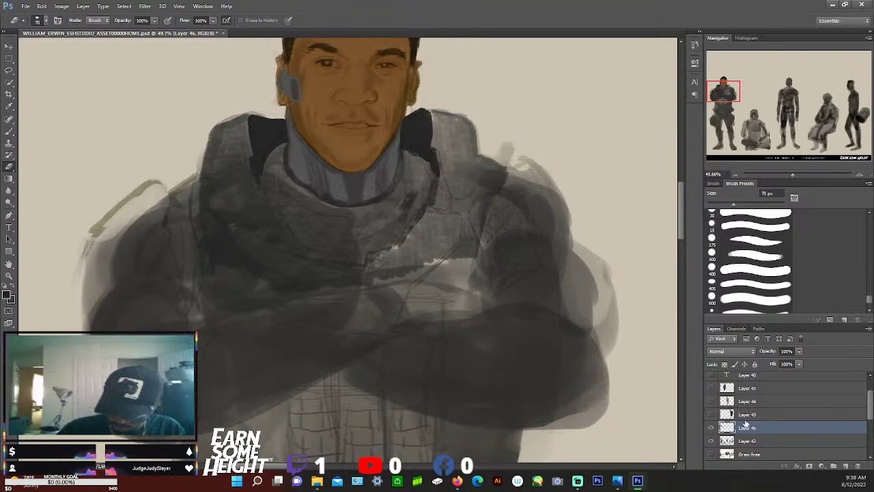
# Merge Layer 46 down into Layer 42 and erase the stray paint outside both shoulders and arms
pyautogui.rightClick(777, 430)
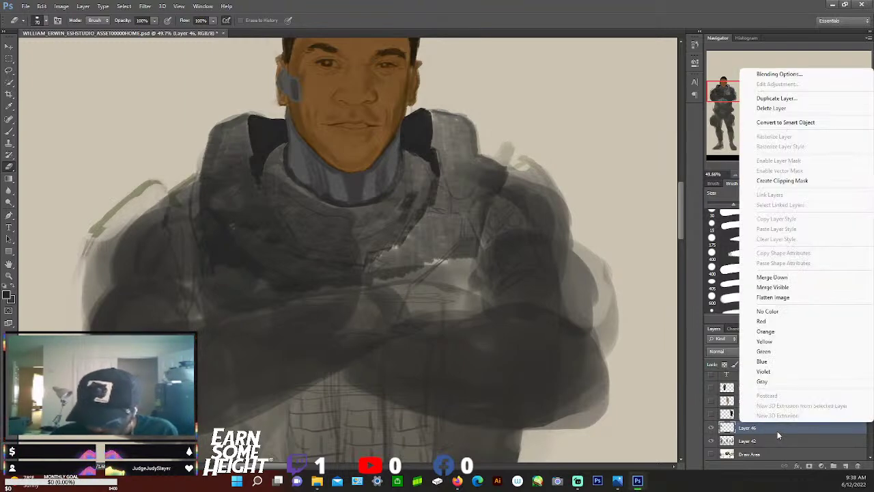
pyautogui.click(777, 277)
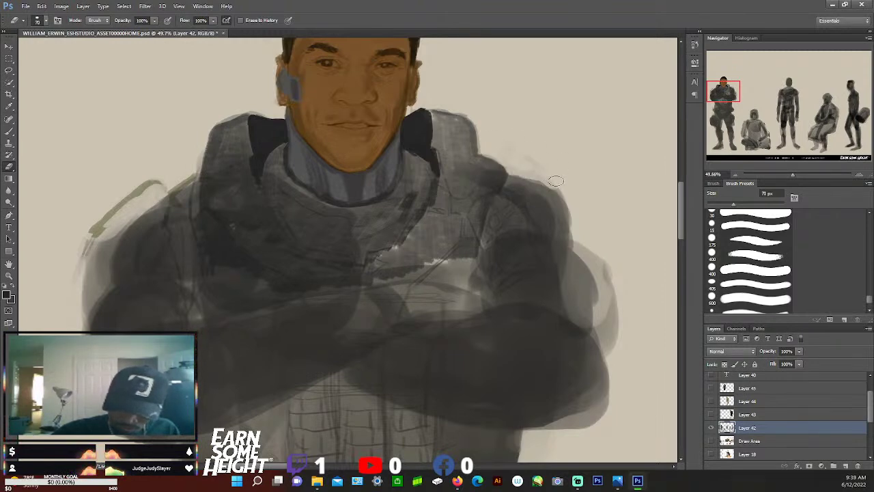
pyautogui.moveTo(522, 158)
pyautogui.mouseDown()
pyautogui.moveTo(564, 192)
pyautogui.moveTo(550, 179)
pyautogui.moveTo(575, 208)
pyautogui.moveTo(568, 196)
pyautogui.moveTo(601, 308)
pyautogui.moveTo(587, 255)
pyautogui.moveTo(582, 268)
pyautogui.moveTo(598, 284)
pyautogui.moveTo(596, 273)
pyautogui.moveTo(589, 257)
pyautogui.moveTo(605, 369)
pyautogui.moveTo(594, 240)
pyautogui.moveTo(614, 333)
pyautogui.moveTo(590, 224)
pyautogui.mouseUp()
pyautogui.moveTo(605, 316)
pyautogui.mouseDown()
pyautogui.moveTo(606, 383)
pyautogui.moveTo(604, 359)
pyautogui.moveTo(606, 370)
pyautogui.moveTo(599, 407)
pyautogui.moveTo(606, 400)
pyautogui.moveTo(616, 339)
pyautogui.moveTo(609, 381)
pyautogui.moveTo(590, 412)
pyautogui.moveTo(602, 405)
pyautogui.moveTo(555, 426)
pyautogui.moveTo(598, 408)
pyautogui.moveTo(565, 433)
pyautogui.moveTo(602, 412)
pyautogui.moveTo(535, 435)
pyautogui.mouseUp()
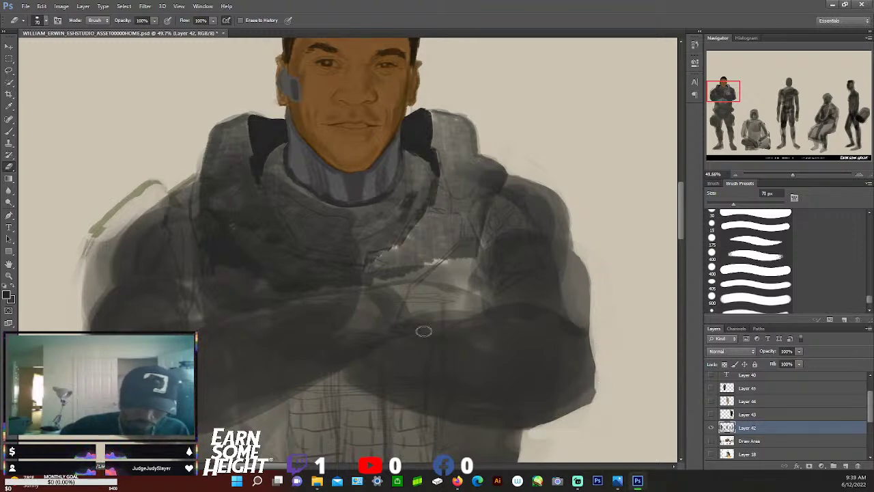
pyautogui.moveTo(85, 247)
pyautogui.mouseDown()
pyautogui.moveTo(77, 292)
pyautogui.moveTo(91, 222)
pyautogui.moveTo(135, 184)
pyautogui.moveTo(158, 179)
pyautogui.moveTo(108, 229)
pyautogui.moveTo(86, 304)
pyautogui.moveTo(96, 254)
pyautogui.moveTo(100, 290)
pyautogui.mouseUp()
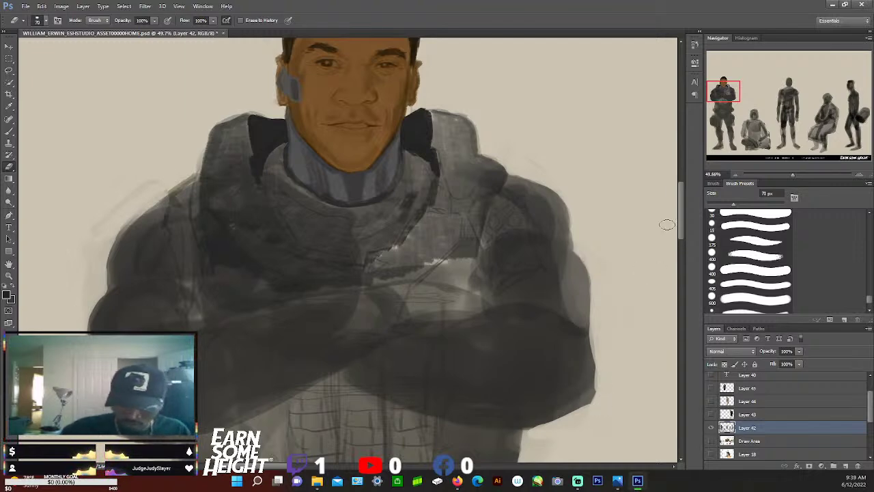
# Erase the outer edges of the raised collar on both sides of the neck to make it narrower
pyautogui.moveTo(681, 208)
pyautogui.mouseDown()
pyautogui.moveTo(679, 287)
pyautogui.moveTo(686, 195)
pyautogui.mouseUp()
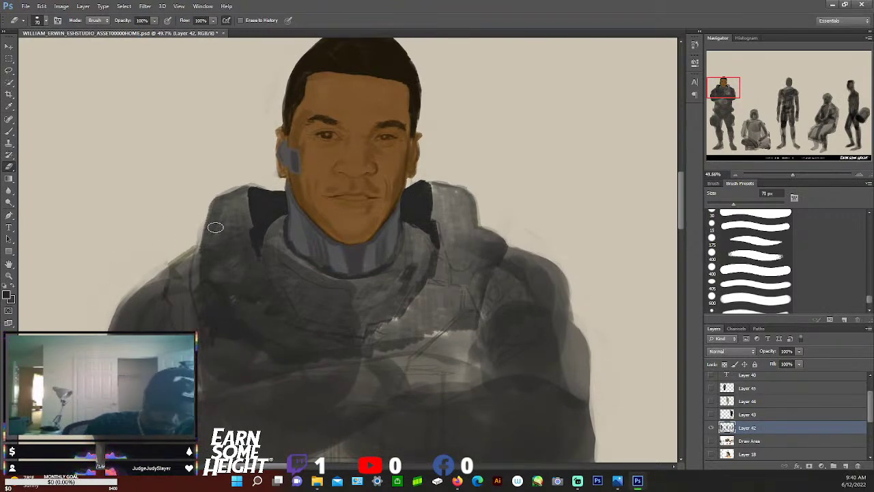
pyautogui.moveTo(679, 174)
pyautogui.mouseDown()
pyautogui.moveTo(680, 205)
pyautogui.moveTo(684, 198)
pyautogui.mouseUp()
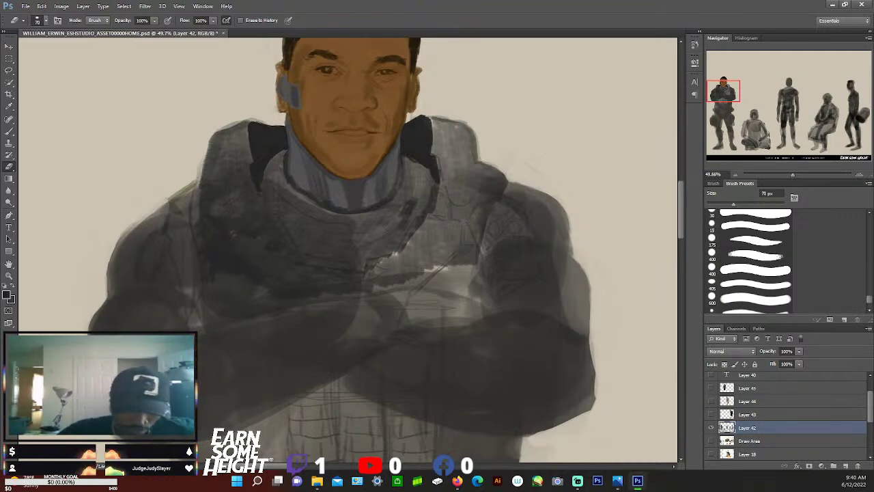
pyautogui.moveTo(210, 131)
pyautogui.mouseDown()
pyautogui.moveTo(199, 180)
pyautogui.moveTo(215, 125)
pyautogui.moveTo(212, 134)
pyautogui.moveTo(261, 102)
pyautogui.moveTo(219, 105)
pyautogui.moveTo(204, 140)
pyautogui.moveTo(208, 171)
pyautogui.mouseUp()
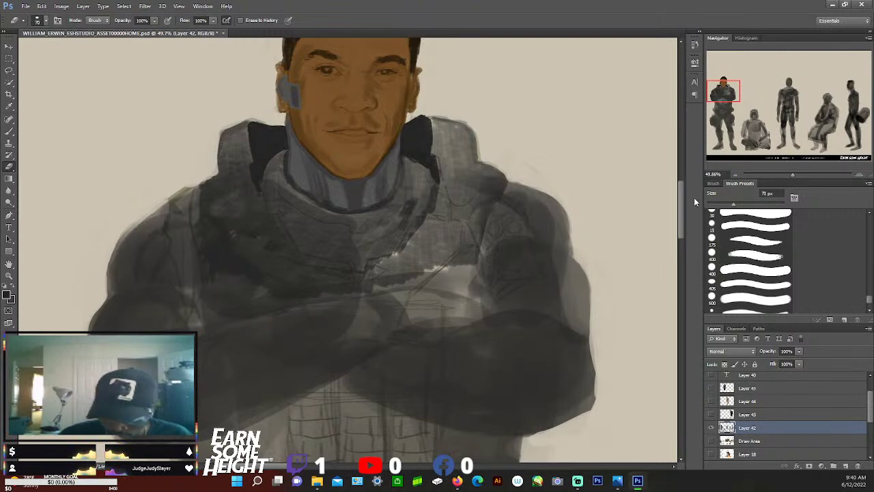
pyautogui.moveTo(682, 206); pyautogui.dragTo(682, 196)
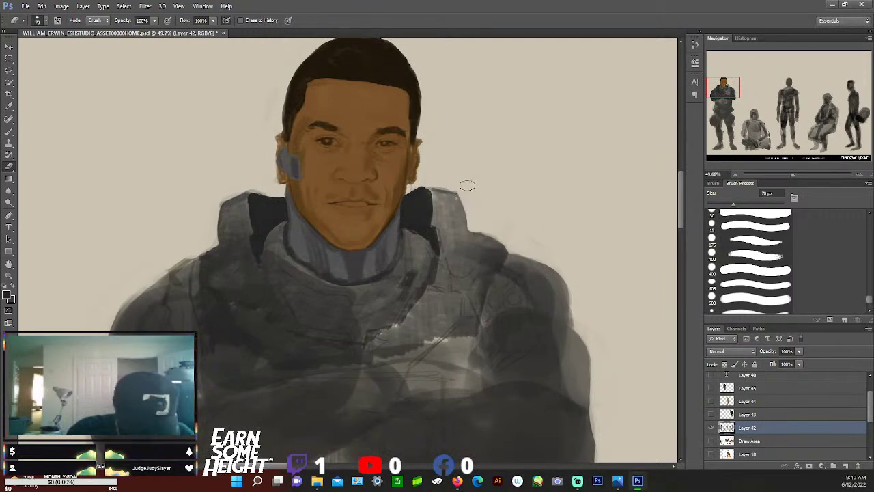
pyautogui.press('b')
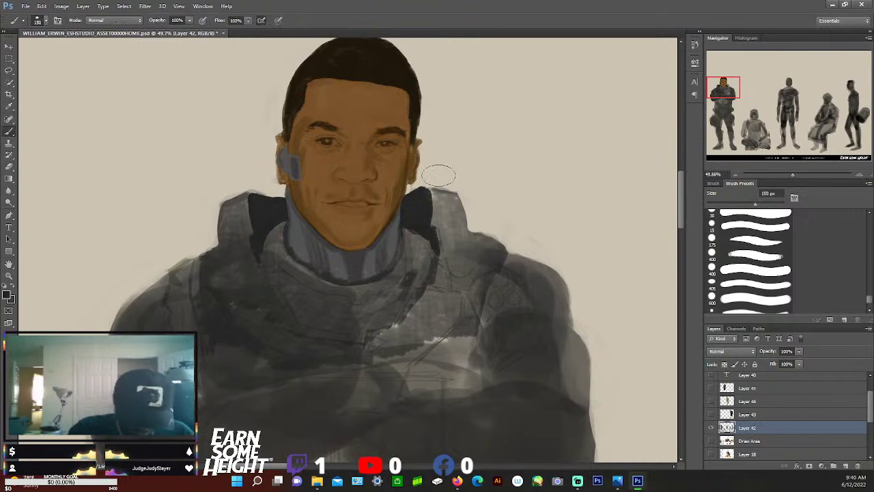
pyautogui.moveTo(229, 201)
pyautogui.mouseDown()
pyautogui.moveTo(230, 185)
pyautogui.moveTo(230, 224)
pyautogui.moveTo(236, 189)
pyautogui.moveTo(267, 187)
pyautogui.mouseUp()
pyautogui.moveTo(447, 220)
pyautogui.mouseDown()
pyautogui.moveTo(483, 196)
pyautogui.moveTo(435, 176)
pyautogui.mouseUp()
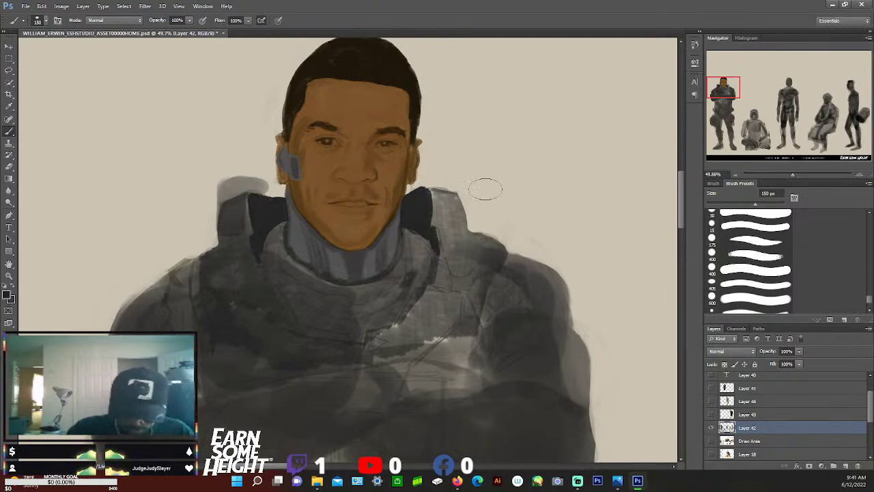
pyautogui.hotkey('ctrl', 'z')
# Choose the 48 px brush preset, sketch a curved collar edge below the uncovered ear, and dismiss the recovery message
pyautogui.click(870, 213)
pyautogui.click(869, 213)
pyautogui.click(869, 213)
pyautogui.click(870, 214)
pyautogui.click(870, 214)
pyautogui.click(869, 214)
pyautogui.click(870, 214)
pyautogui.click(869, 213)
pyautogui.click(869, 214)
pyautogui.click(869, 213)
pyautogui.click(869, 213)
pyautogui.click(869, 214)
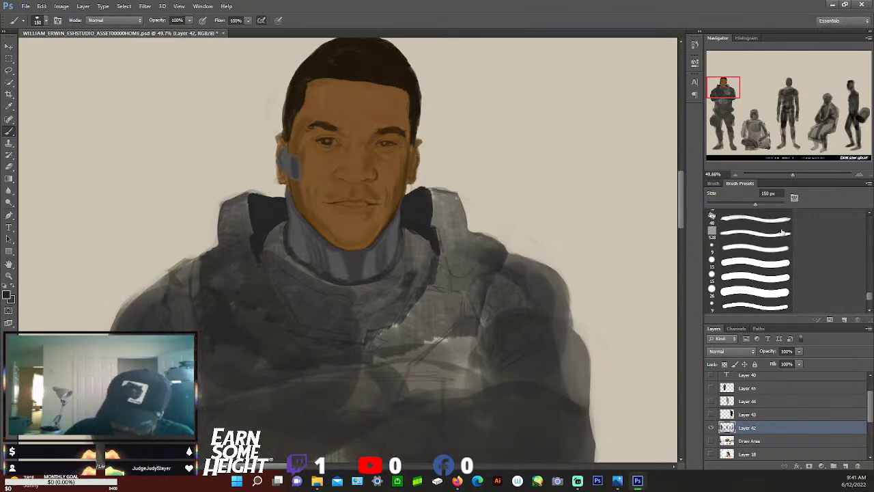
pyautogui.click(751, 219)
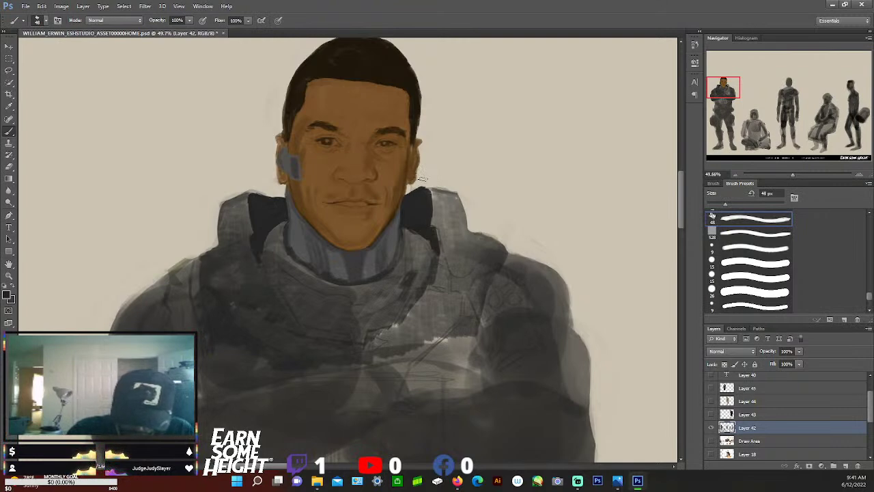
pyautogui.moveTo(431, 172)
pyautogui.mouseDown()
pyautogui.moveTo(456, 172)
pyautogui.moveTo(465, 203)
pyautogui.moveTo(452, 172)
pyautogui.moveTo(420, 171)
pyautogui.mouseUp()
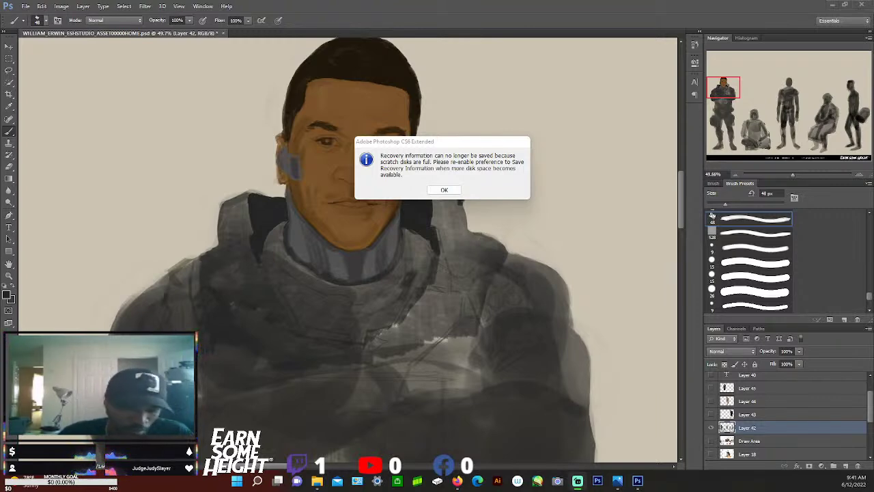
pyautogui.click(500, 195)
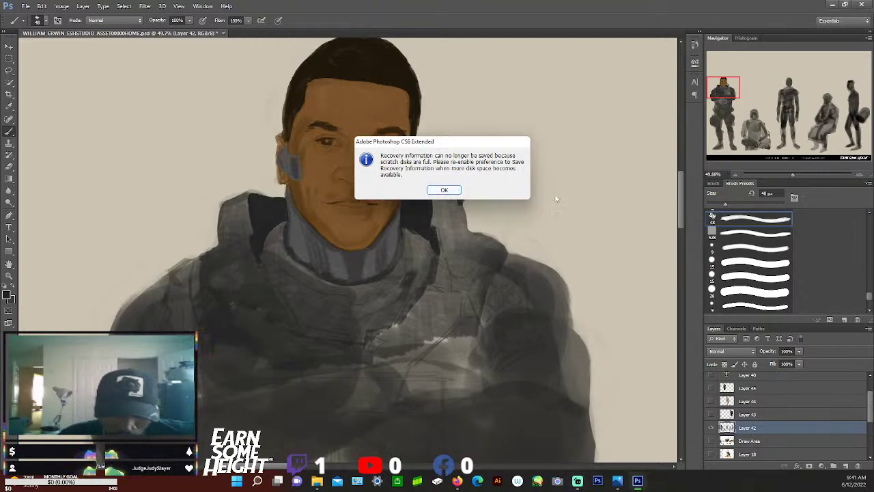
pyautogui.click(444, 190)
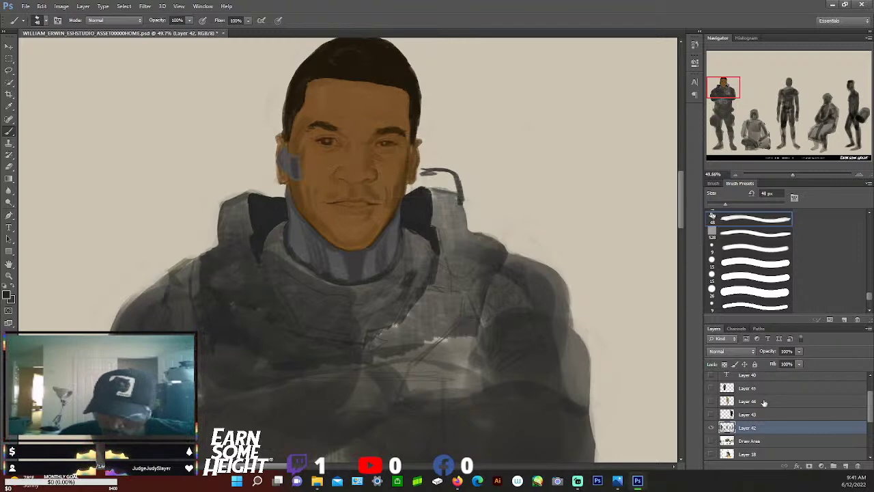
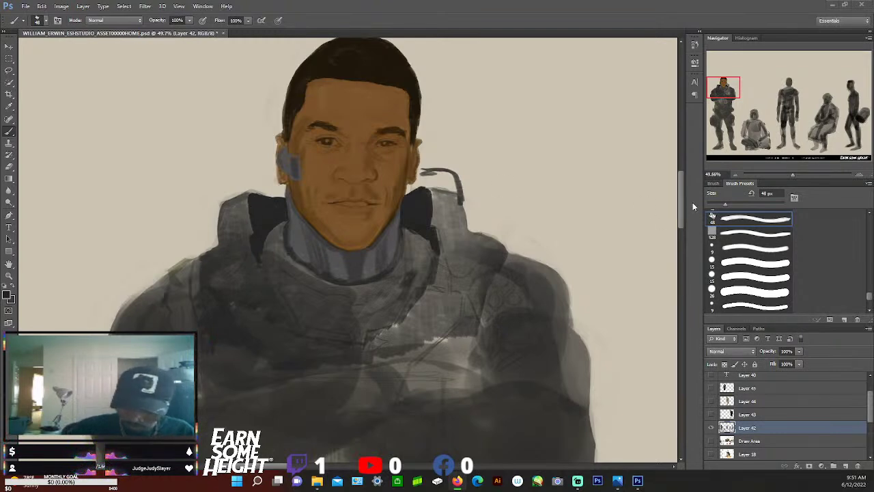
# Enlarge the eraser to 150 px and remove the raised grey collar and the sketched curve on both sides of the neck
pyautogui.press('e')
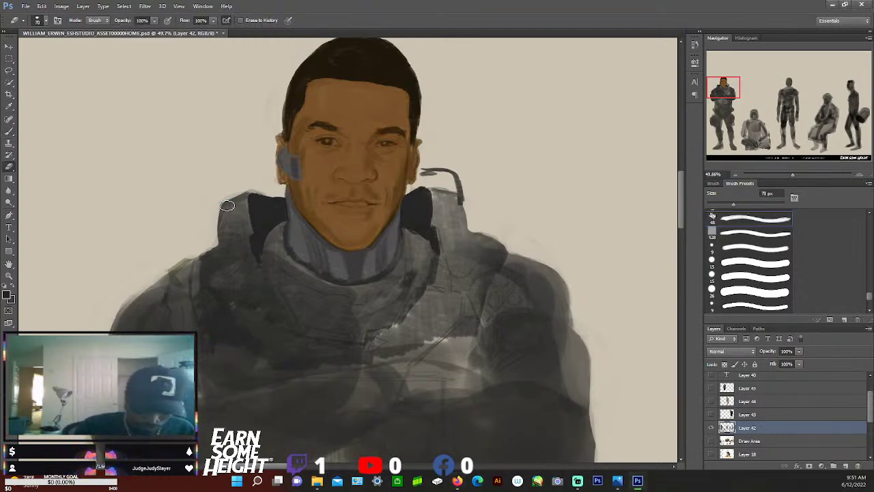
pyautogui.press(']')
pyautogui.press(']')
pyautogui.press(']')
pyautogui.press(']')
pyautogui.press(']')
pyautogui.moveTo(229, 229)
pyautogui.mouseDown()
pyautogui.moveTo(225, 192)
pyautogui.moveTo(263, 196)
pyautogui.moveTo(264, 212)
pyautogui.moveTo(248, 186)
pyautogui.moveTo(223, 197)
pyautogui.moveTo(230, 221)
pyautogui.moveTo(251, 216)
pyautogui.moveTo(254, 196)
pyautogui.moveTo(266, 191)
pyautogui.moveTo(234, 202)
pyautogui.moveTo(204, 230)
pyautogui.mouseUp()
pyautogui.moveTo(437, 169)
pyautogui.mouseDown()
pyautogui.moveTo(432, 193)
pyautogui.moveTo(447, 215)
pyautogui.moveTo(455, 198)
pyautogui.moveTo(469, 218)
pyautogui.moveTo(456, 220)
pyautogui.moveTo(471, 226)
pyautogui.mouseUp()
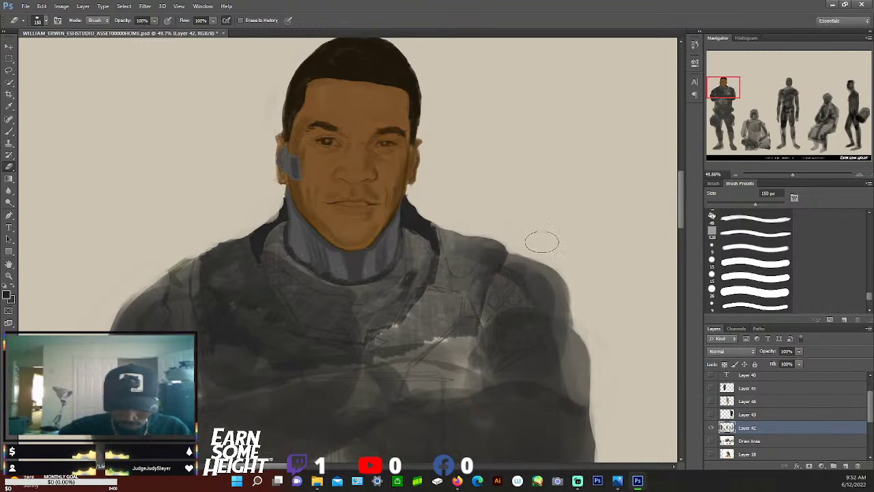
# Paint solid dark upright collar shapes on both sides of the neck, using the brush at 48 px and 50 px
pyautogui.press('b')
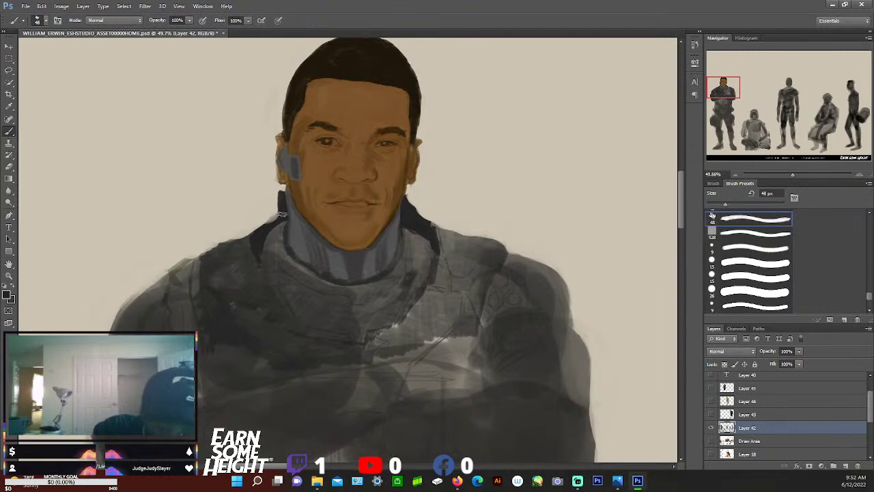
pyautogui.moveTo(276, 188)
pyautogui.mouseDown()
pyautogui.moveTo(273, 217)
pyautogui.moveTo(275, 189)
pyautogui.moveTo(275, 217)
pyautogui.moveTo(280, 186)
pyautogui.moveTo(280, 220)
pyautogui.moveTo(270, 191)
pyautogui.moveTo(272, 225)
pyautogui.moveTo(269, 188)
pyautogui.moveTo(267, 226)
pyautogui.moveTo(267, 194)
pyautogui.moveTo(266, 231)
pyautogui.moveTo(265, 197)
pyautogui.moveTo(265, 234)
pyautogui.moveTo(257, 196)
pyautogui.moveTo(257, 236)
pyautogui.moveTo(259, 190)
pyautogui.mouseUp()
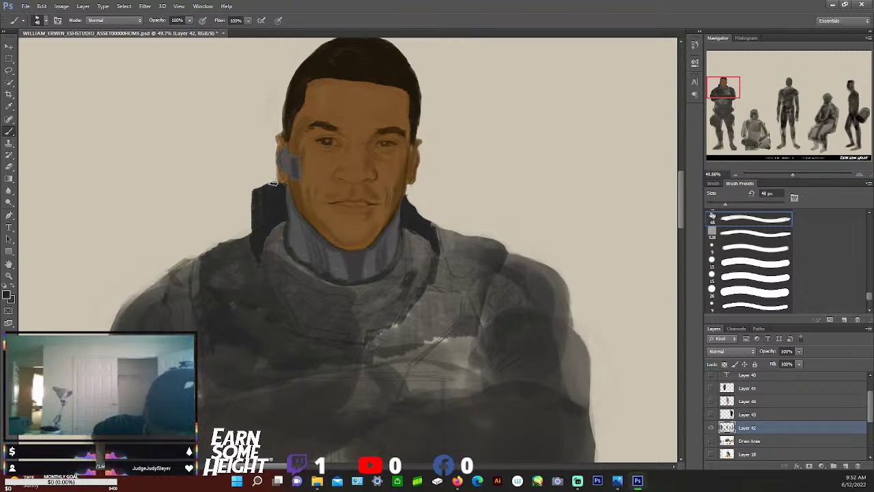
pyautogui.press('[')
pyautogui.press('[')
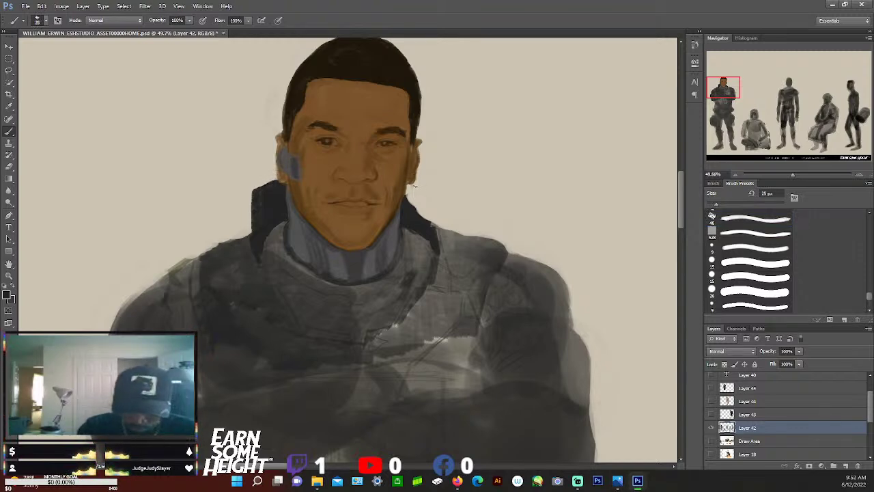
pyautogui.press(']')
pyautogui.press(']')
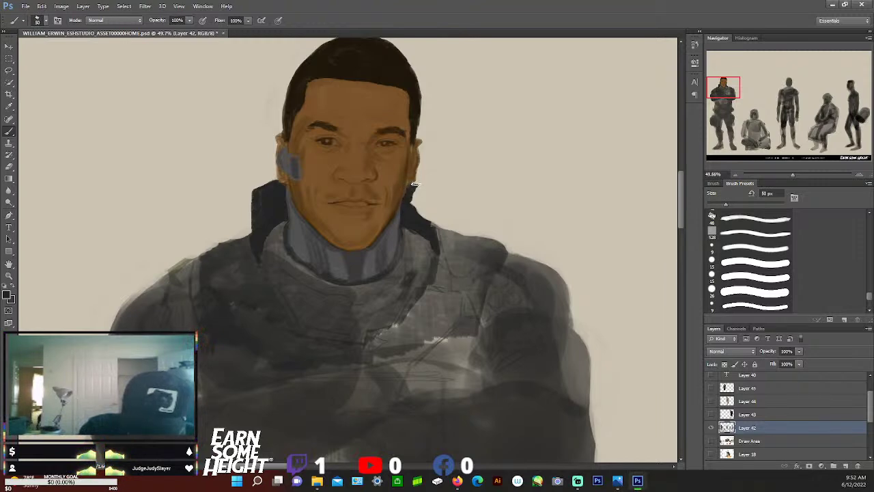
pyautogui.moveTo(411, 204)
pyautogui.mouseDown()
pyautogui.moveTo(422, 184)
pyautogui.moveTo(427, 224)
pyautogui.moveTo(428, 190)
pyautogui.moveTo(418, 183)
pyautogui.moveTo(421, 210)
pyautogui.mouseUp()
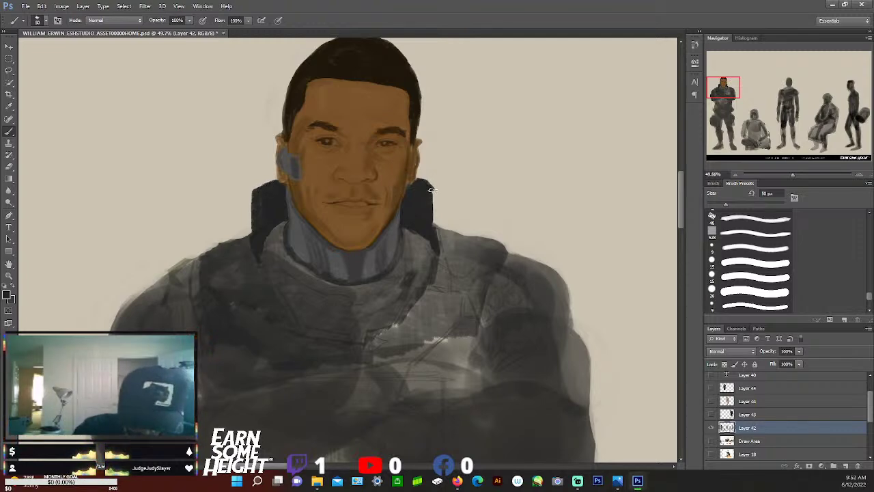
pyautogui.moveTo(432, 189); pyautogui.dragTo(434, 232)
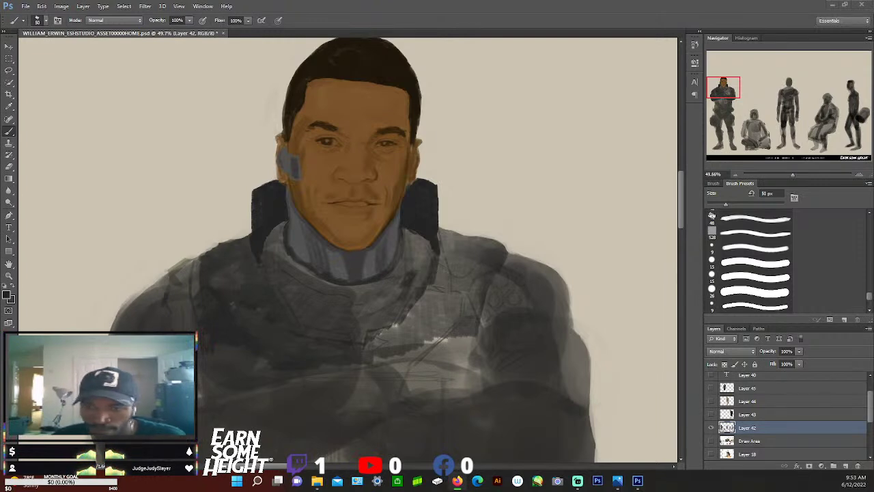
# Extend both dark collar flaps down to the chest and add lighter planes and outer side pieces with the 50 px brush
pyautogui.moveTo(270, 228)
pyautogui.mouseDown()
pyautogui.moveTo(271, 253)
pyautogui.moveTo(277, 198)
pyautogui.moveTo(275, 289)
pyautogui.moveTo(269, 259)
pyautogui.mouseUp()
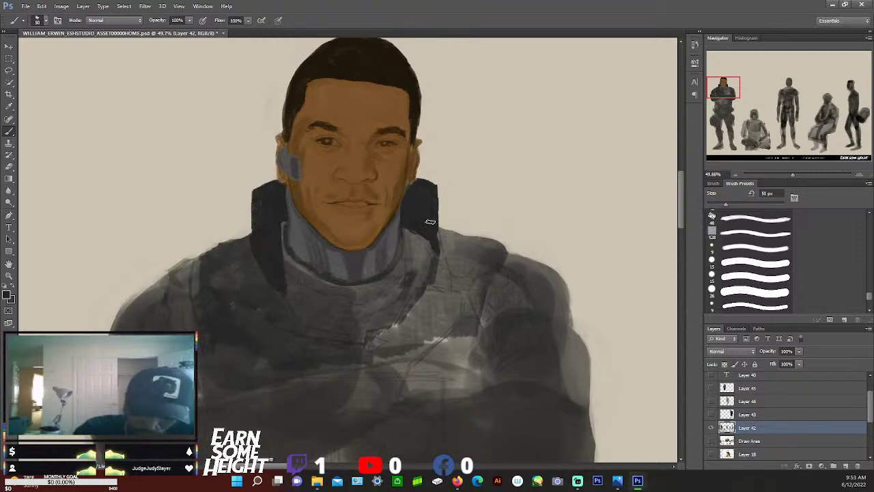
pyautogui.moveTo(421, 234)
pyautogui.mouseDown()
pyautogui.moveTo(418, 286)
pyautogui.moveTo(418, 234)
pyautogui.mouseUp()
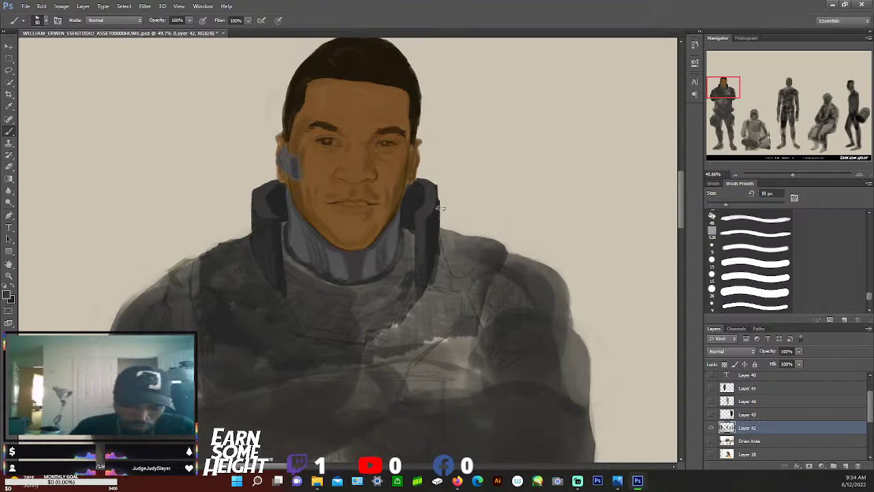
pyautogui.moveTo(248, 211)
pyautogui.mouseDown()
pyautogui.moveTo(261, 249)
pyautogui.moveTo(250, 217)
pyautogui.mouseUp()
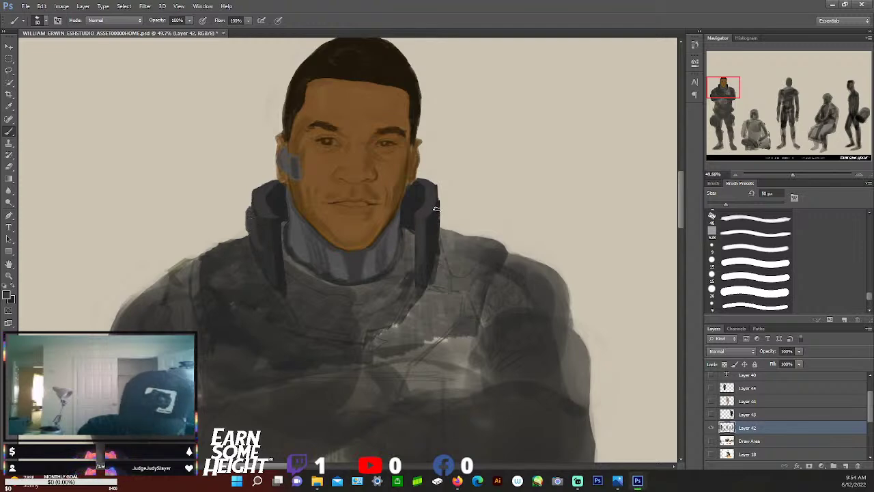
pyautogui.moveTo(437, 206)
pyautogui.mouseDown()
pyautogui.moveTo(440, 222)
pyautogui.moveTo(440, 209)
pyautogui.mouseUp()
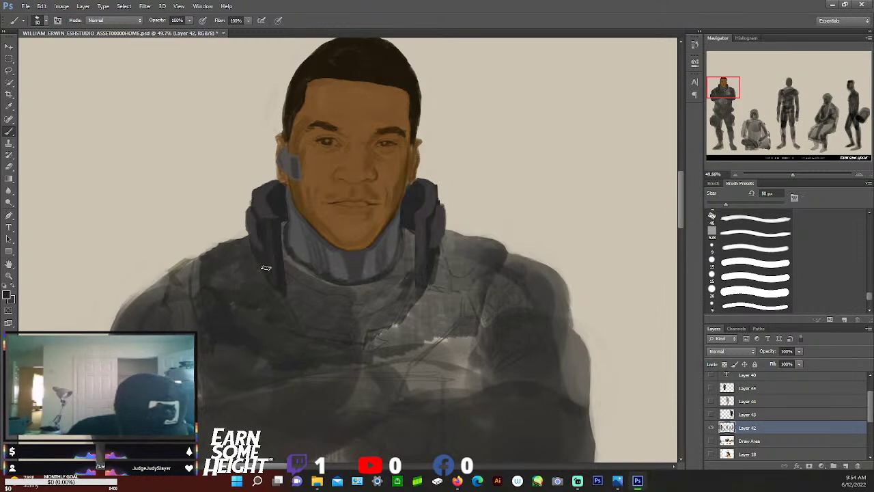
pyautogui.press('z')
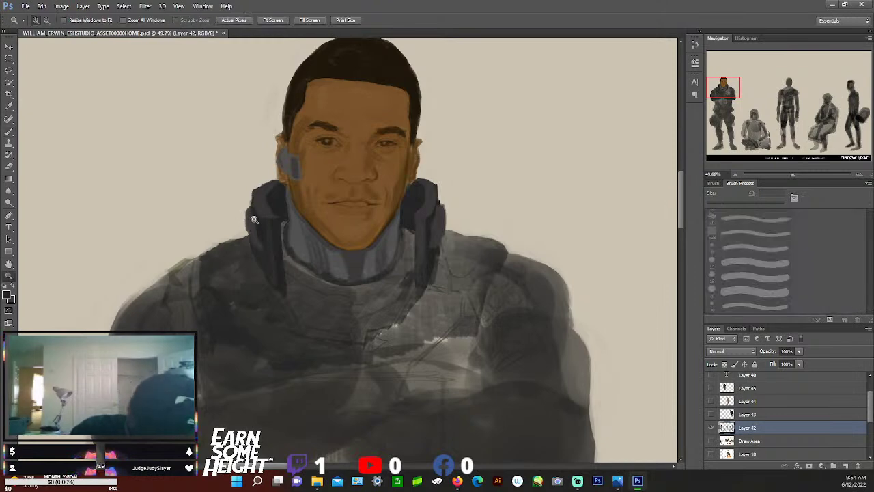
# Set the foreground colour to light grey and sketch angled armour edges beside both collar flaps with the 50 px brush
pyautogui.press('b')
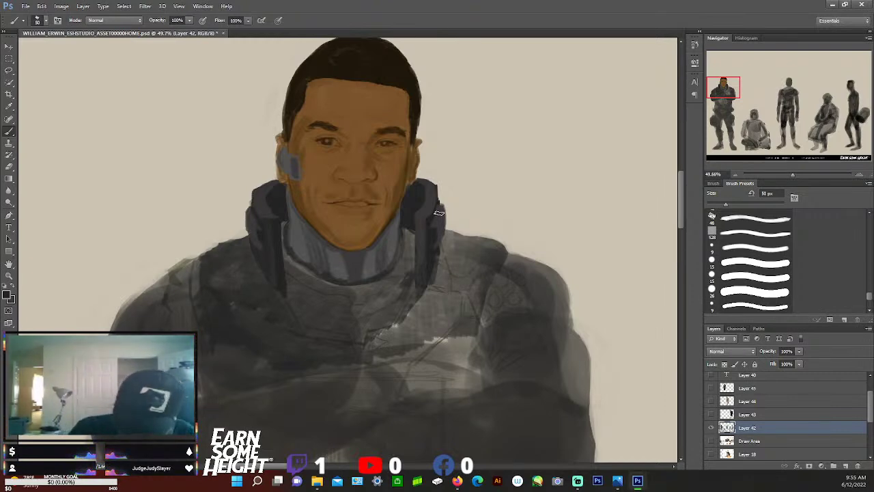
pyautogui.moveTo(682, 190)
pyautogui.mouseDown()
pyautogui.moveTo(683, 208)
pyautogui.moveTo(682, 201)
pyautogui.mouseUp()
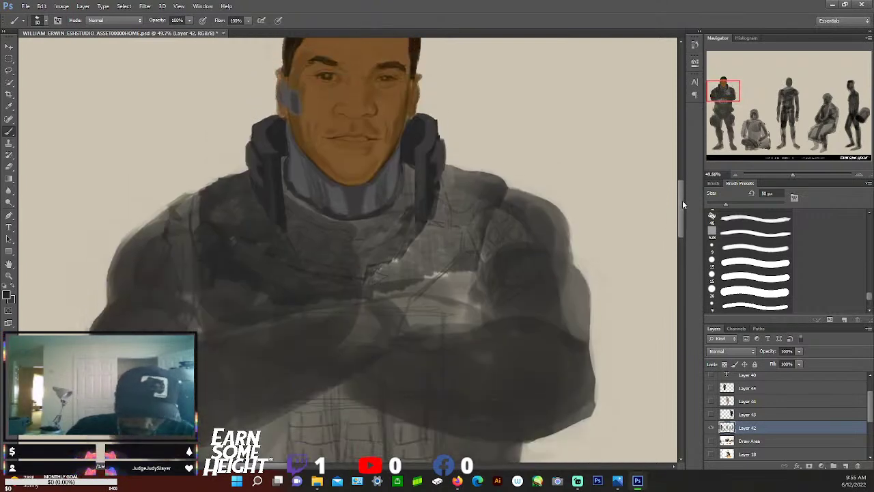
pyautogui.moveTo(193, 261); pyautogui.dragTo(189, 271)
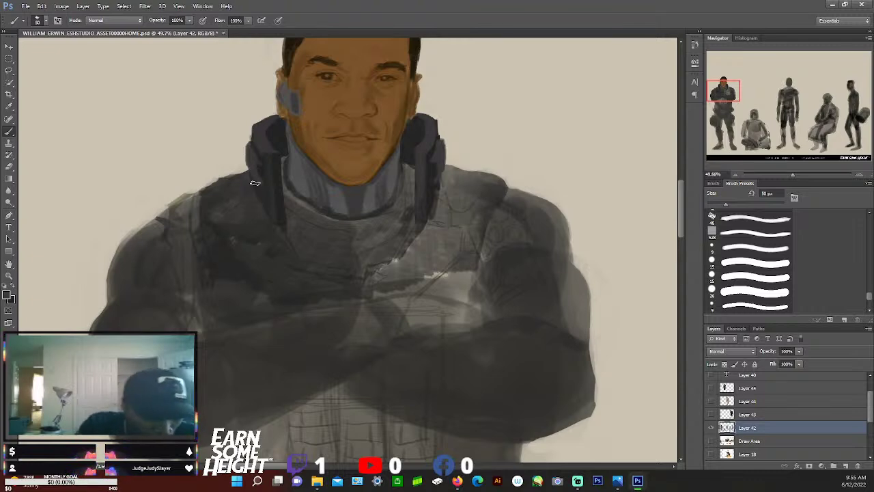
pyautogui.click(8, 294)
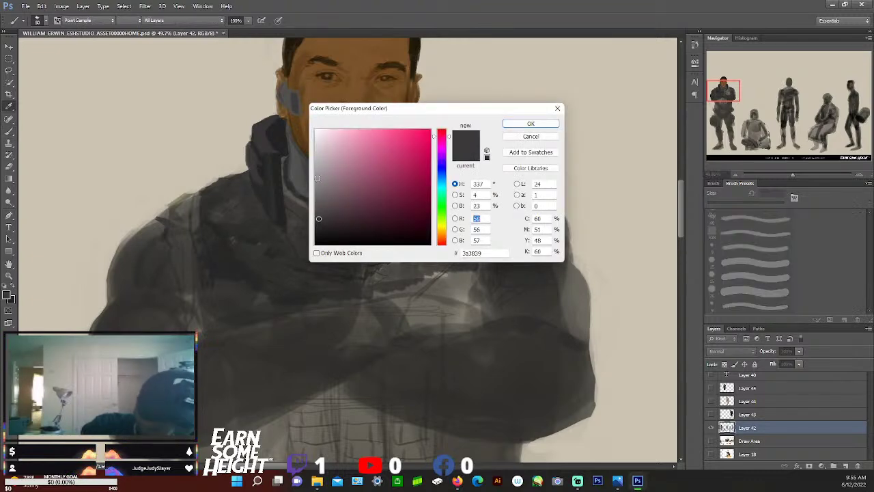
pyautogui.click(531, 124)
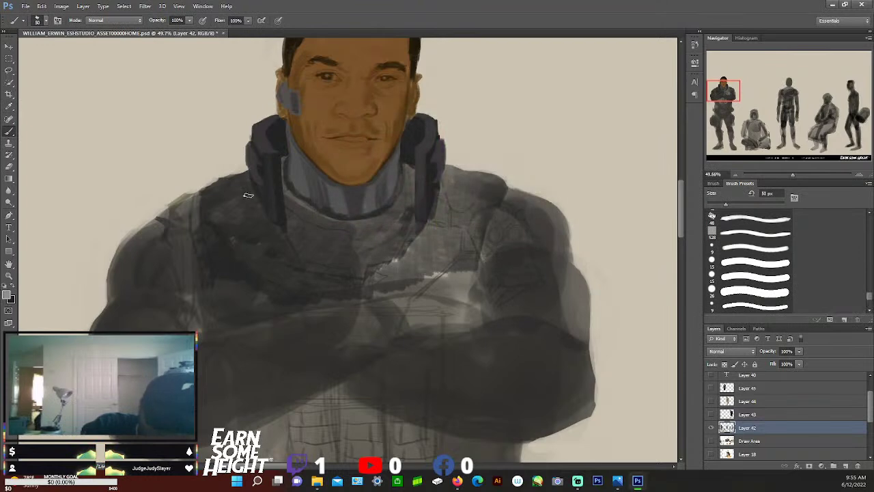
pyautogui.moveTo(254, 195)
pyautogui.mouseDown()
pyautogui.moveTo(237, 209)
pyautogui.moveTo(235, 231)
pyautogui.mouseUp()
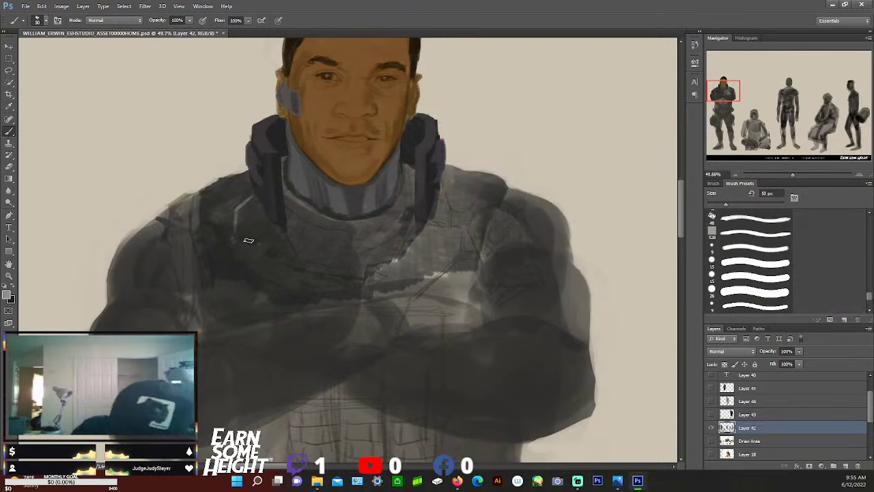
pyautogui.moveTo(442, 198); pyautogui.dragTo(454, 223)
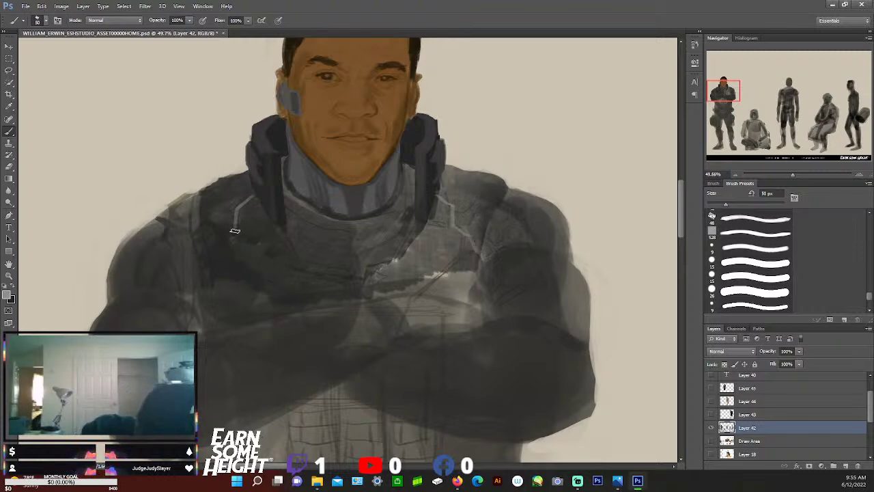
# Outline the chest plate's pointed corner tabs, slanted lower edges and notched centre, and add curved strap lines on top of both shoulders
pyautogui.moveTo(231, 235)
pyautogui.mouseDown()
pyautogui.moveTo(212, 266)
pyautogui.moveTo(228, 256)
pyautogui.moveTo(211, 268)
pyautogui.moveTo(233, 262)
pyautogui.mouseUp()
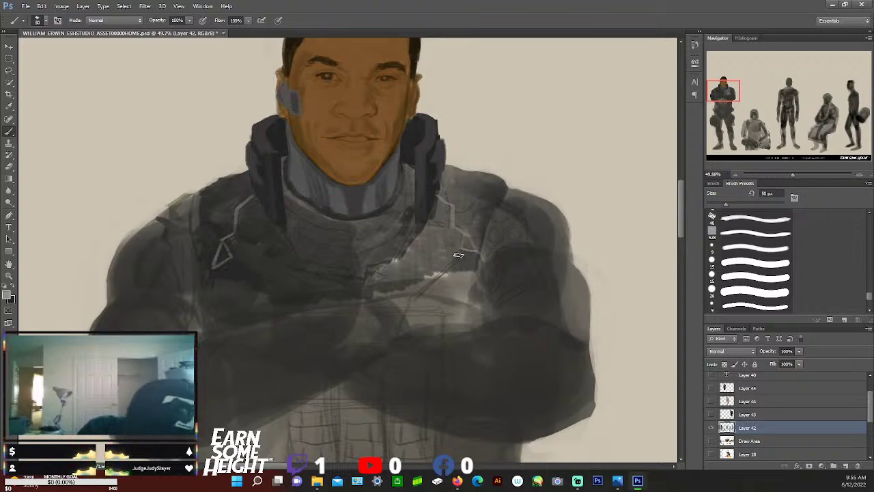
pyautogui.moveTo(228, 260); pyautogui.dragTo(292, 298)
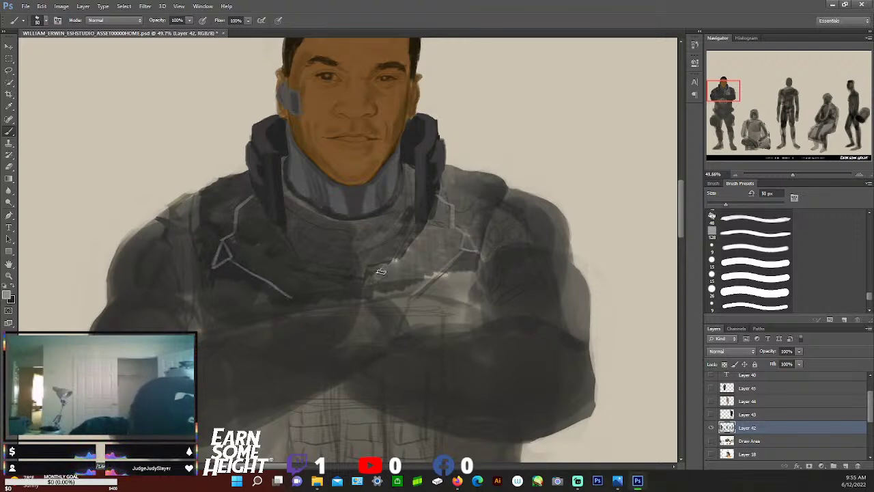
pyautogui.moveTo(273, 222)
pyautogui.mouseDown()
pyautogui.moveTo(299, 261)
pyautogui.moveTo(300, 246)
pyautogui.moveTo(302, 259)
pyautogui.moveTo(350, 270)
pyautogui.mouseUp()
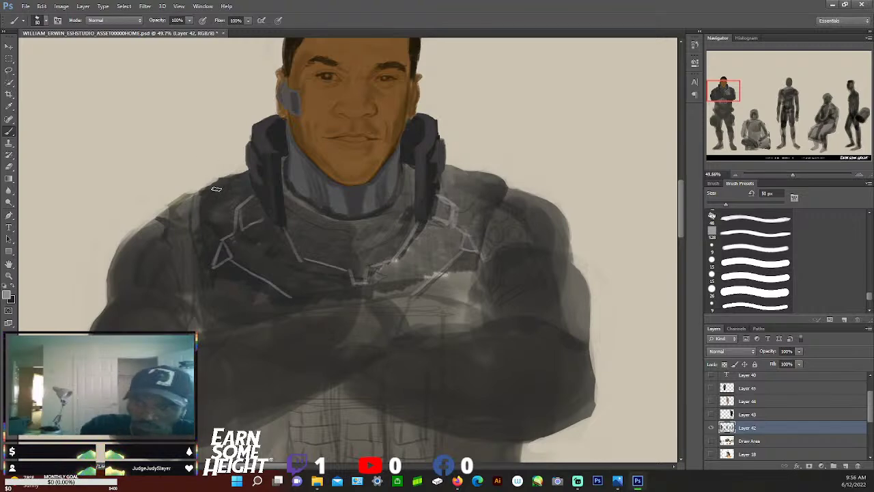
pyautogui.moveTo(244, 183)
pyautogui.mouseDown()
pyautogui.moveTo(210, 234)
pyautogui.moveTo(198, 216)
pyautogui.mouseUp()
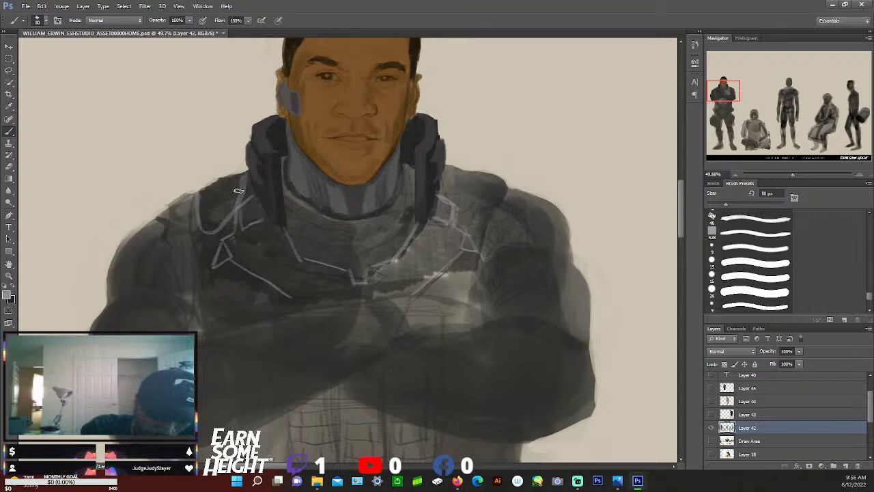
pyautogui.moveTo(456, 208)
pyautogui.mouseDown()
pyautogui.moveTo(487, 179)
pyautogui.moveTo(460, 176)
pyautogui.mouseUp()
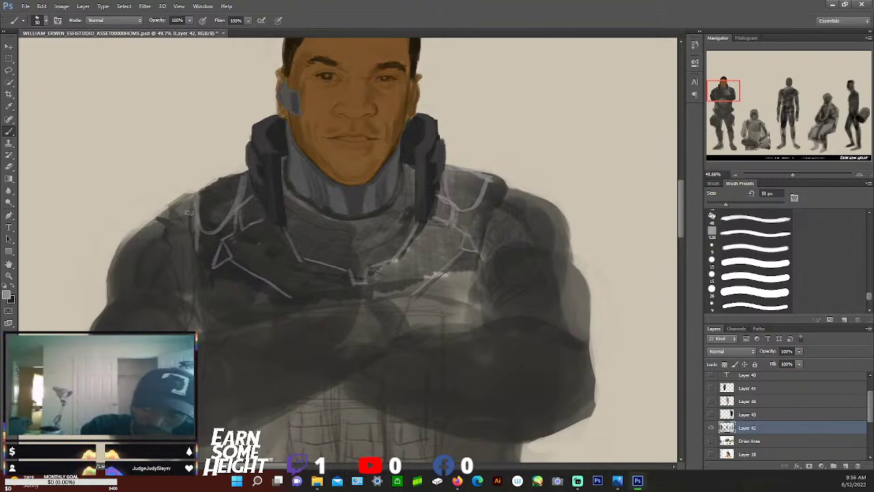
# Sketch a rounded shoulder guard and curved elbow and upper-arm plate outlines in light grey on the character's right arm
pyautogui.moveTo(195, 234)
pyautogui.mouseDown()
pyautogui.moveTo(171, 272)
pyautogui.moveTo(112, 268)
pyautogui.moveTo(118, 238)
pyautogui.moveTo(145, 212)
pyautogui.moveTo(193, 192)
pyautogui.moveTo(182, 263)
pyautogui.moveTo(154, 277)
pyautogui.moveTo(106, 270)
pyautogui.mouseUp()
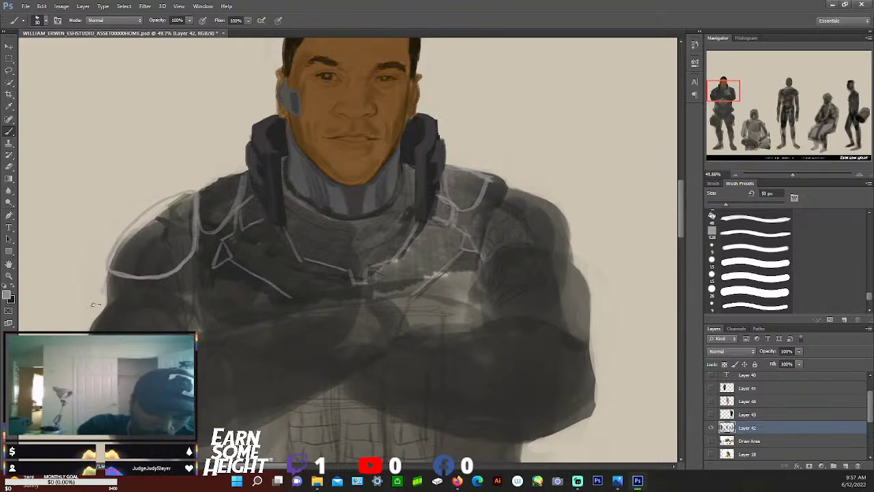
pyautogui.moveTo(94, 299); pyautogui.dragTo(97, 322)
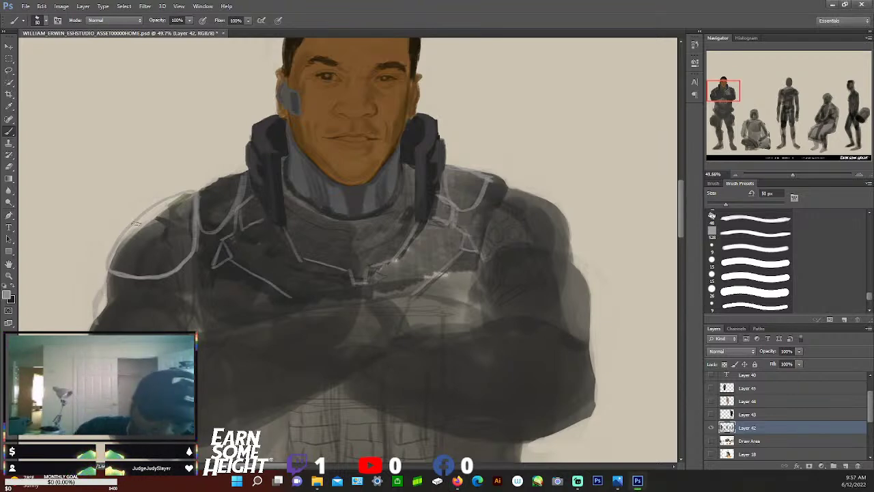
pyautogui.moveTo(140, 277); pyautogui.dragTo(154, 287)
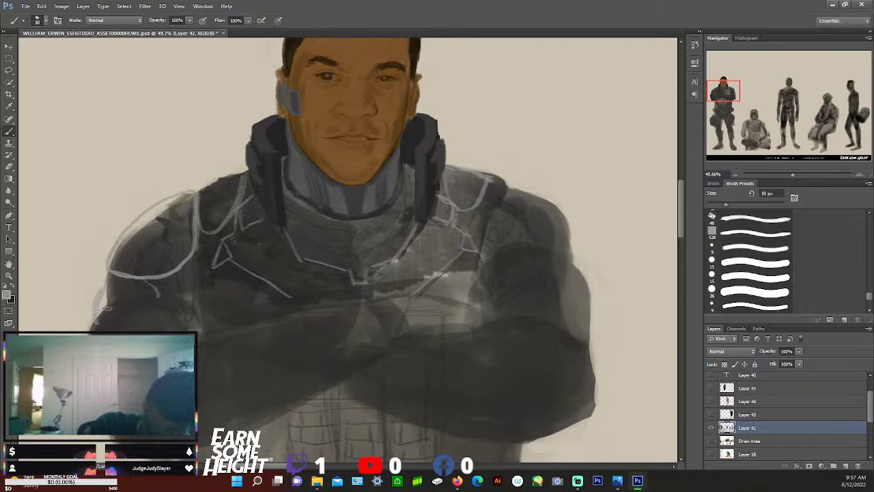
pyautogui.moveTo(108, 309)
pyautogui.mouseDown()
pyautogui.moveTo(145, 320)
pyautogui.moveTo(136, 333)
pyautogui.moveTo(110, 299)
pyautogui.moveTo(113, 320)
pyautogui.moveTo(146, 325)
pyautogui.mouseUp()
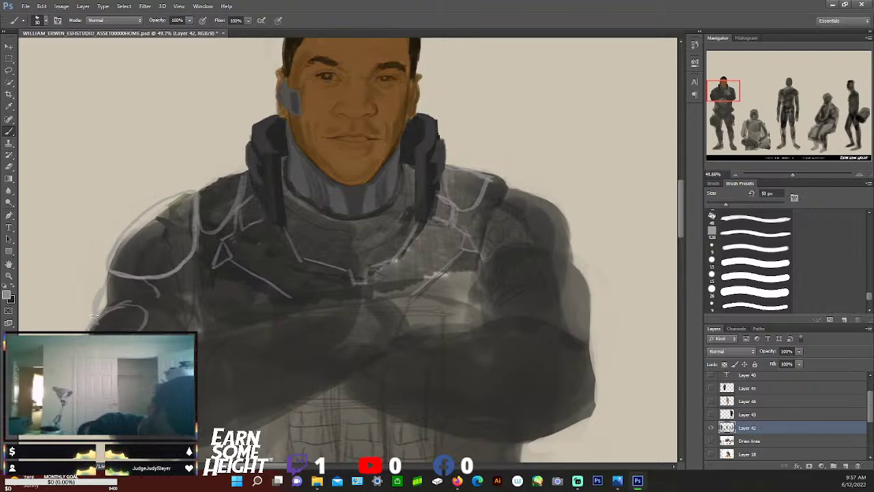
pyautogui.moveTo(89, 307)
pyautogui.mouseDown()
pyautogui.moveTo(119, 277)
pyautogui.moveTo(102, 278)
pyautogui.moveTo(86, 305)
pyautogui.mouseUp()
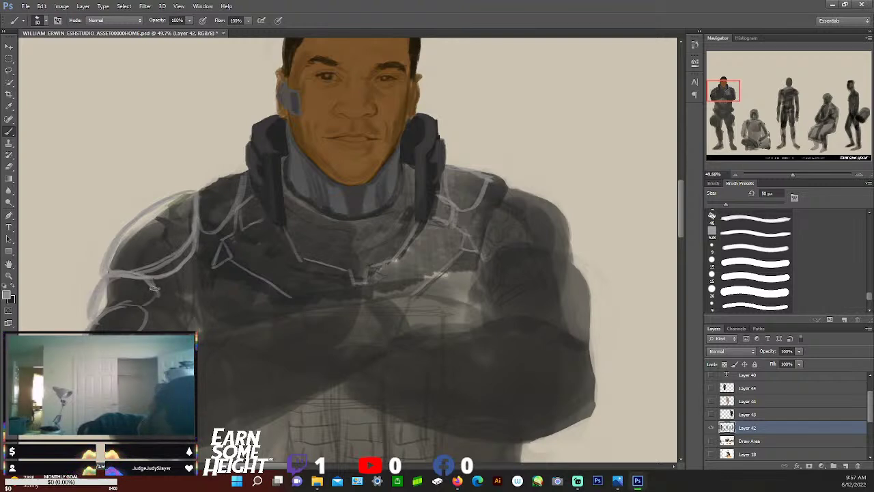
pyautogui.moveTo(145, 307)
pyautogui.mouseDown()
pyautogui.moveTo(109, 304)
pyautogui.moveTo(87, 327)
pyautogui.mouseUp()
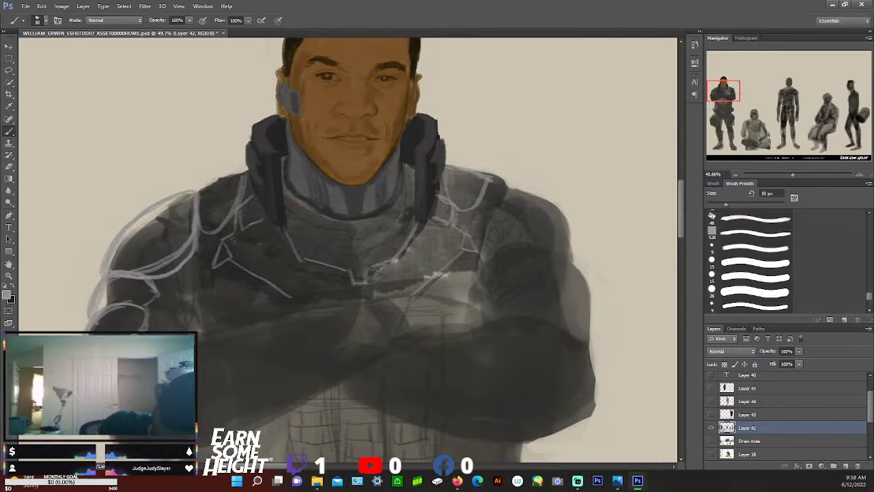
# Draw two parallel lines along the upper crossed forearm, and add two rectangular straps and a curved double band at the wrist
pyautogui.moveTo(220, 363); pyautogui.dragTo(374, 318)
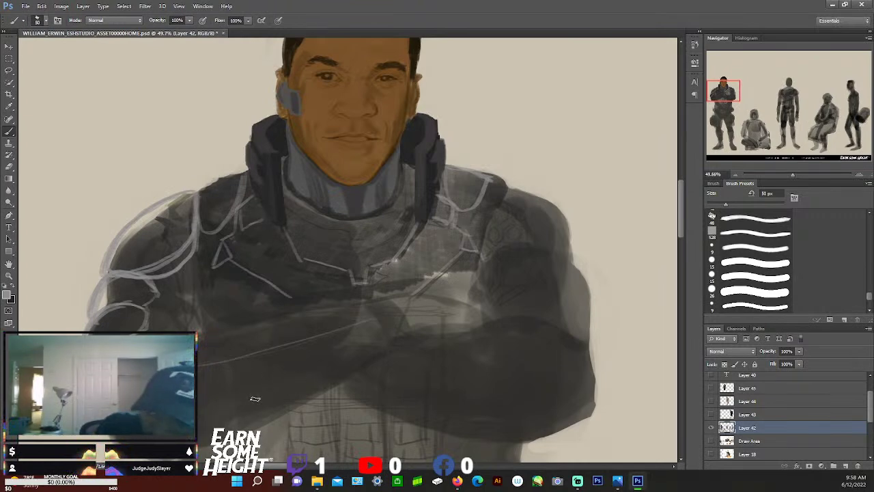
pyautogui.moveTo(222, 354); pyautogui.dragTo(376, 310)
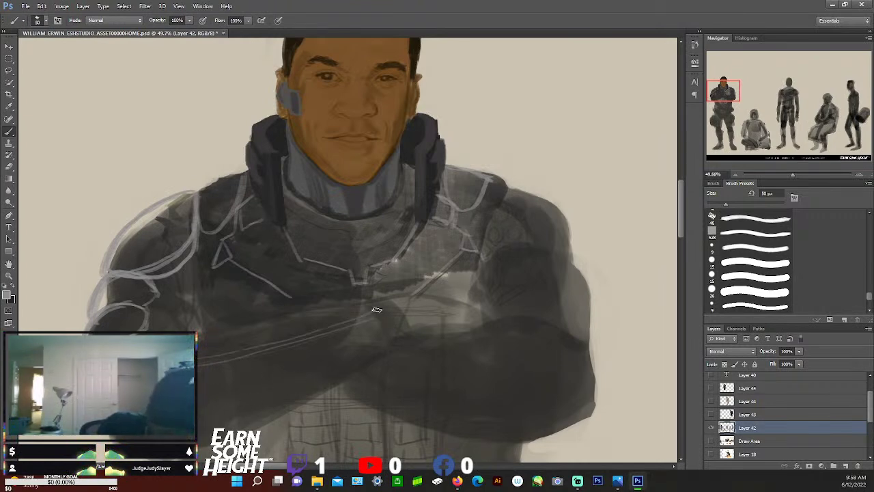
pyautogui.moveTo(302, 312)
pyautogui.mouseDown()
pyautogui.moveTo(327, 326)
pyautogui.moveTo(304, 310)
pyautogui.moveTo(316, 308)
pyautogui.moveTo(329, 329)
pyautogui.moveTo(316, 333)
pyautogui.moveTo(334, 304)
pyautogui.moveTo(340, 326)
pyautogui.mouseUp()
pyautogui.moveTo(344, 300)
pyautogui.mouseDown()
pyautogui.moveTo(349, 322)
pyautogui.moveTo(350, 298)
pyautogui.moveTo(361, 321)
pyautogui.moveTo(370, 295)
pyautogui.moveTo(384, 325)
pyautogui.mouseUp()
pyautogui.moveTo(368, 297); pyautogui.dragTo(396, 345)
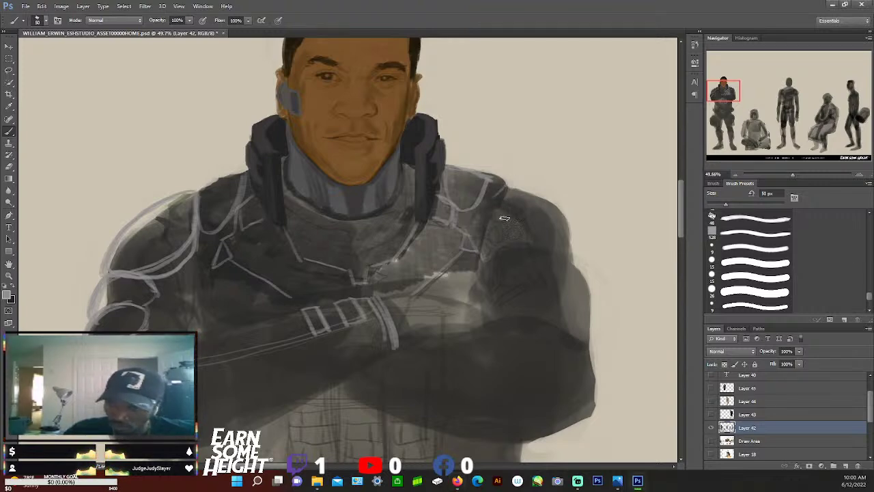
# Sketch the character's left shoulder guard with an angular inner panel, a lower band and a ridged outer contour beyond the silhouette
pyautogui.moveTo(491, 200)
pyautogui.mouseDown()
pyautogui.moveTo(501, 251)
pyautogui.moveTo(528, 255)
pyautogui.moveTo(520, 265)
pyautogui.moveTo(503, 255)
pyautogui.moveTo(556, 273)
pyautogui.moveTo(593, 309)
pyautogui.mouseUp()
pyautogui.moveTo(506, 251)
pyautogui.mouseDown()
pyautogui.moveTo(560, 269)
pyautogui.moveTo(582, 305)
pyautogui.moveTo(552, 273)
pyautogui.moveTo(601, 306)
pyautogui.mouseUp()
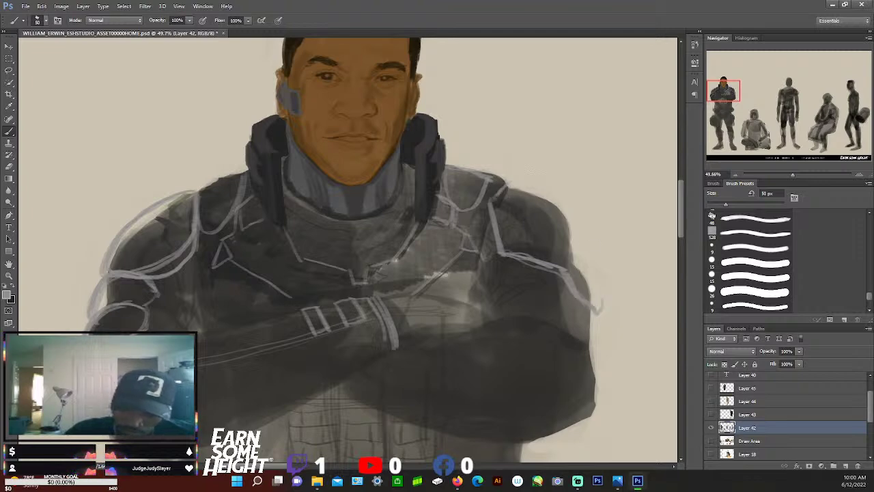
pyautogui.moveTo(512, 182)
pyautogui.mouseDown()
pyautogui.moveTo(551, 184)
pyautogui.moveTo(593, 214)
pyautogui.moveTo(599, 256)
pyautogui.mouseUp()
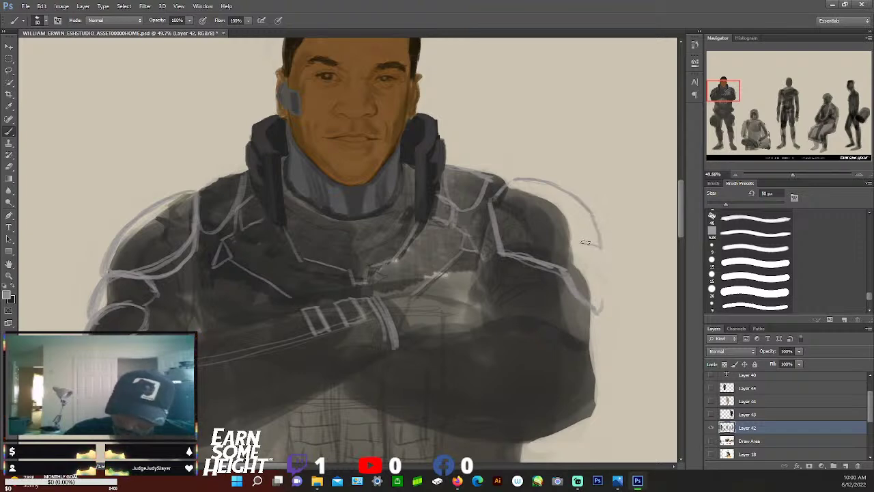
pyautogui.moveTo(570, 248); pyautogui.dragTo(588, 248)
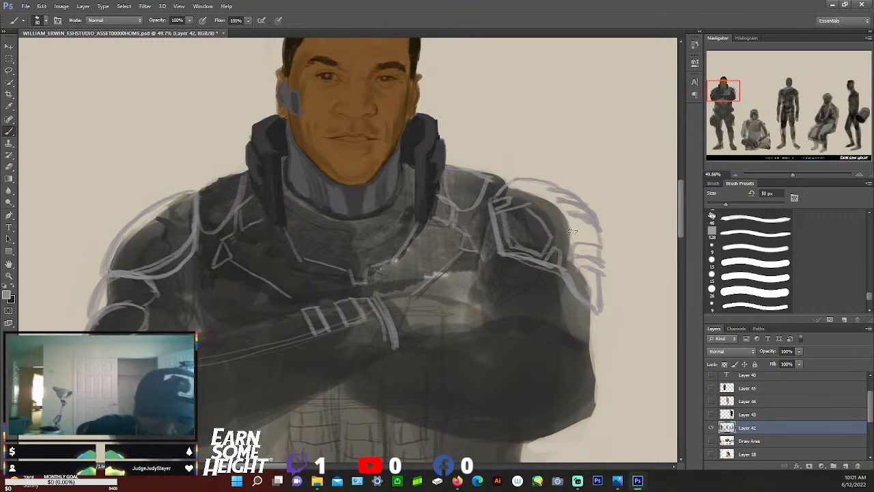
# Draw the chest plate's side edges below both corner tabs and add hatched straps linking the plate to the shoulders
pyautogui.moveTo(220, 251); pyautogui.dragTo(202, 300)
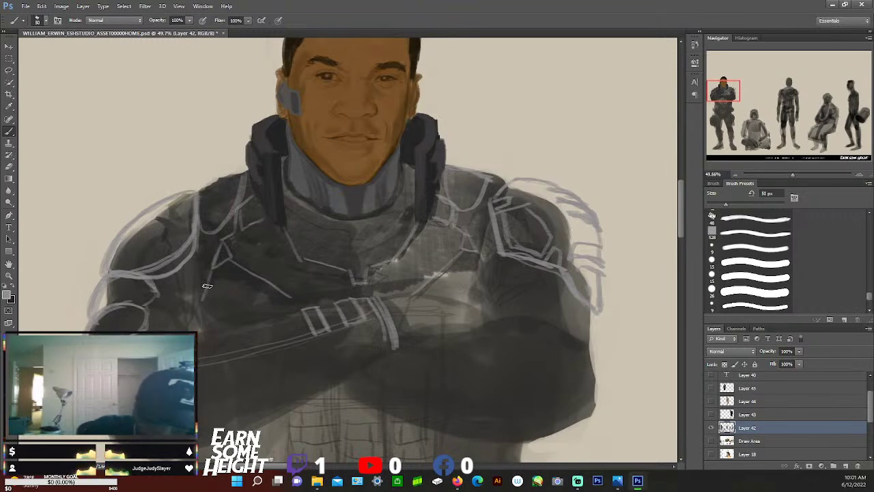
pyautogui.moveTo(473, 244); pyautogui.dragTo(481, 287)
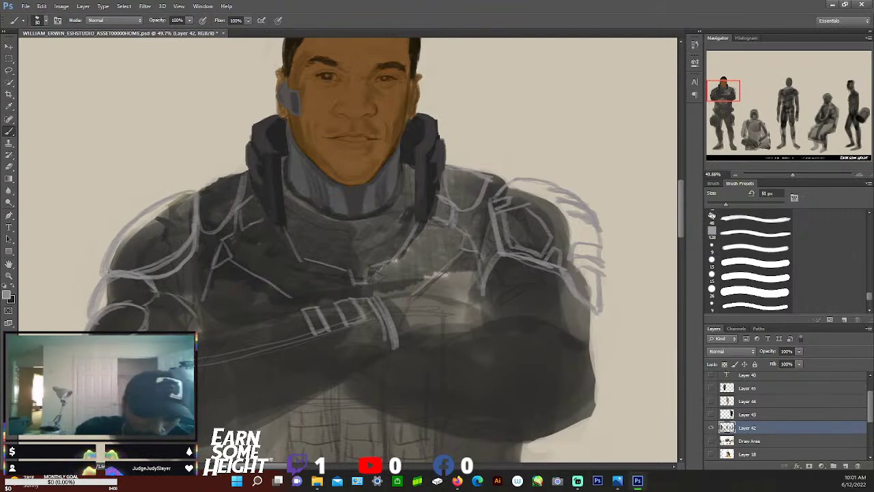
pyautogui.moveTo(196, 236)
pyautogui.mouseDown()
pyautogui.moveTo(208, 272)
pyautogui.moveTo(201, 233)
pyautogui.moveTo(211, 258)
pyautogui.moveTo(223, 235)
pyautogui.mouseUp()
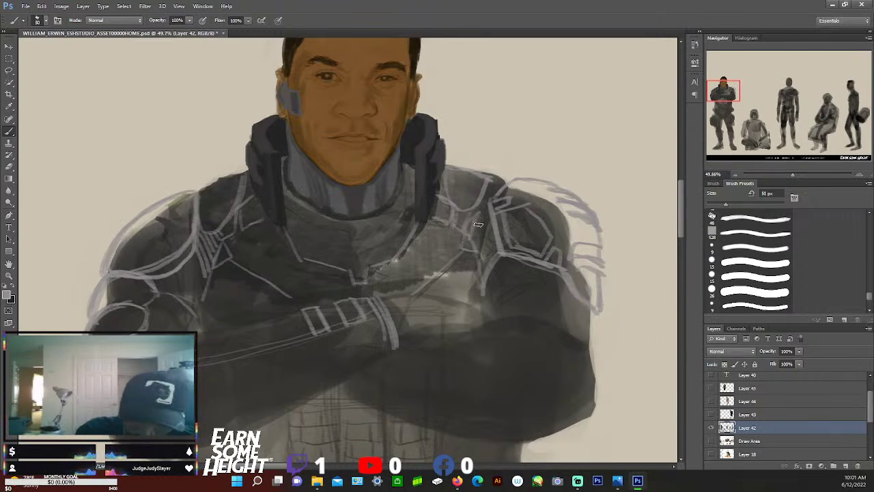
pyautogui.moveTo(489, 216); pyautogui.dragTo(478, 255)
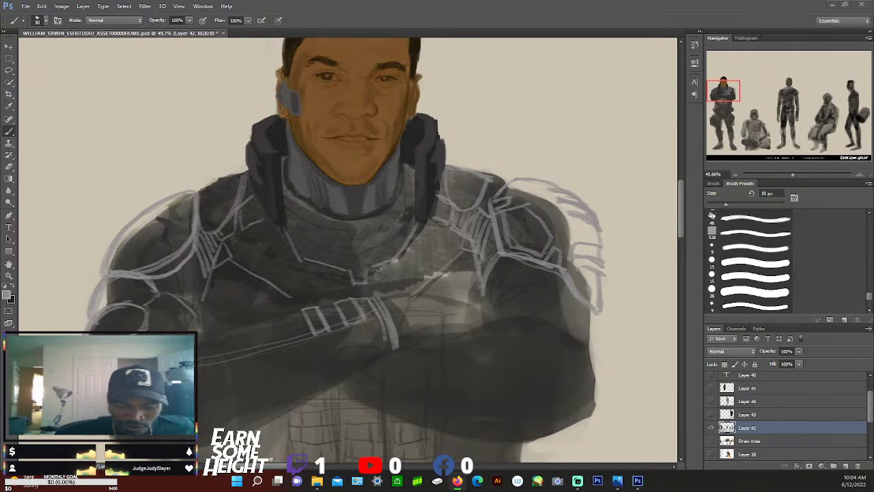
# Sketch a curved inner collar rim with a central notch, and fill the band on the character's left with sampled dark collar colour
pyautogui.moveTo(288, 218)
pyautogui.mouseDown()
pyautogui.moveTo(326, 242)
pyautogui.moveTo(355, 218)
pyautogui.moveTo(312, 237)
pyautogui.moveTo(364, 248)
pyautogui.moveTo(327, 249)
pyautogui.moveTo(375, 245)
pyautogui.moveTo(361, 249)
pyautogui.moveTo(412, 214)
pyautogui.mouseUp()
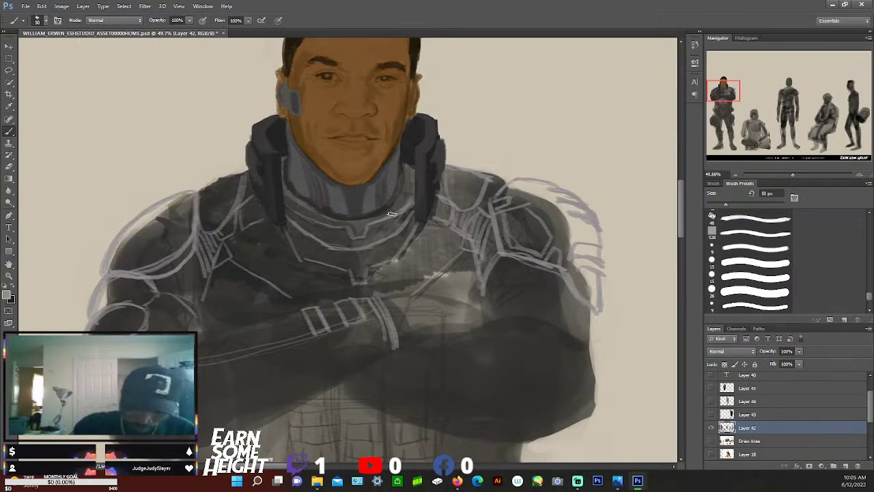
pyautogui.press('i')
pyautogui.click(412, 220)
pyautogui.press('b')
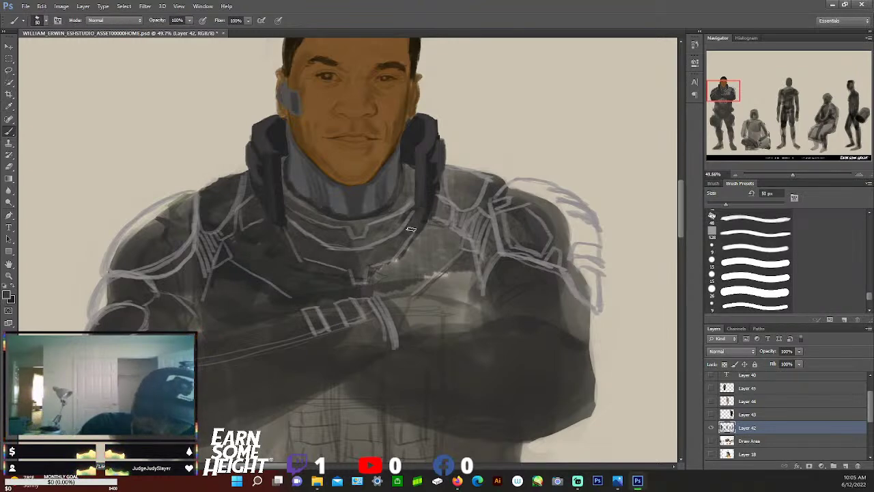
pyautogui.keyDown('alt'); pyautogui.click(430, 197); pyautogui.keyUp('alt')
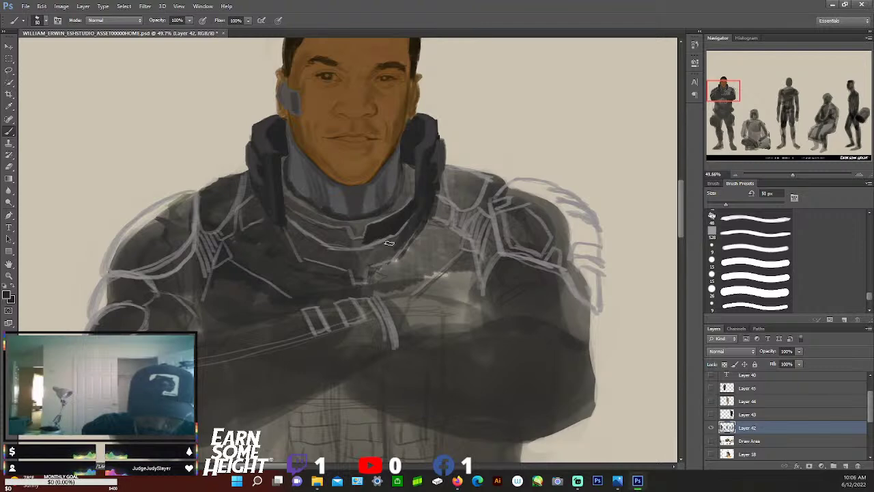
pyautogui.moveTo(386, 241); pyautogui.dragTo(416, 216)
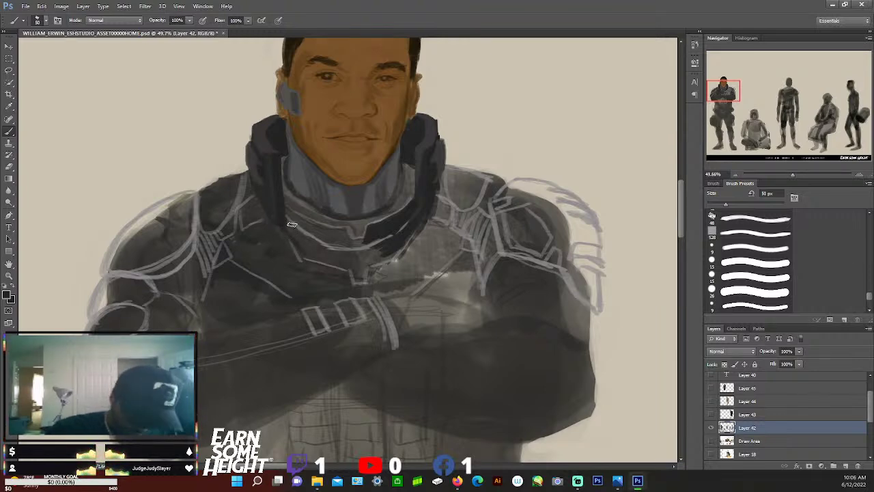
# Fill the rest of the collar band dark around the central notch, joining it to the flap on the character's right with sampled tones
pyautogui.press('i')
pyautogui.press('b')
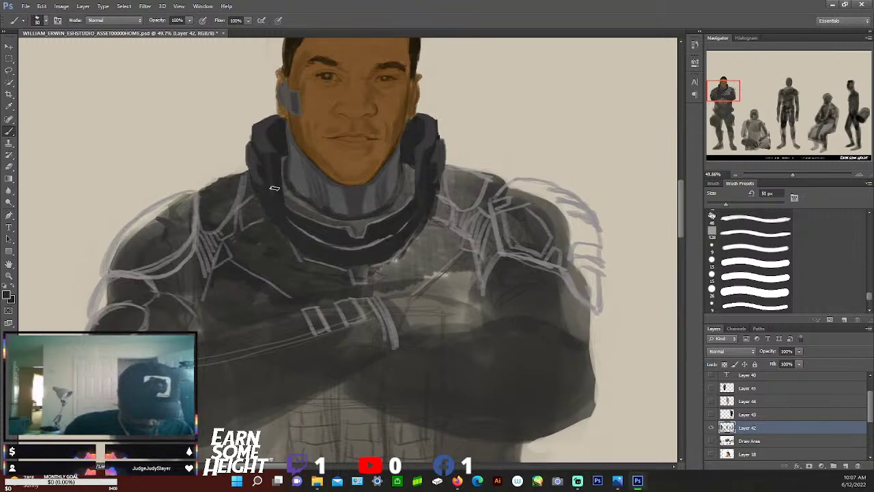
pyautogui.press('i')
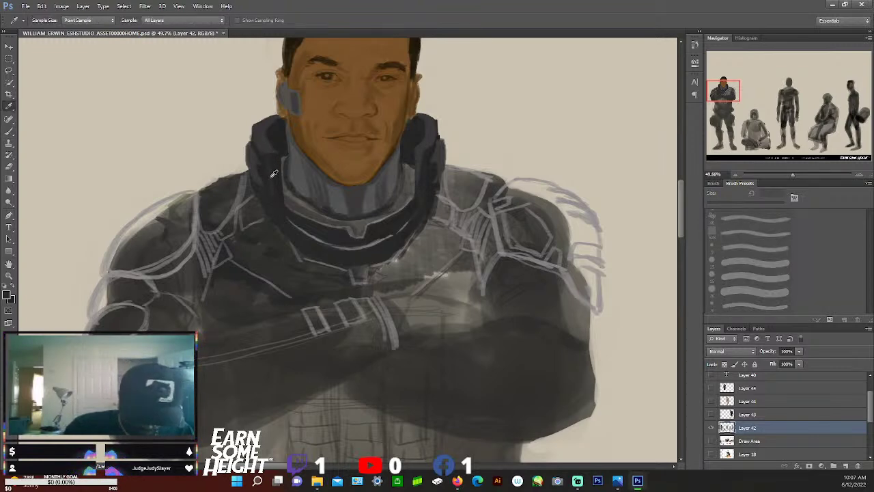
pyautogui.press('b')
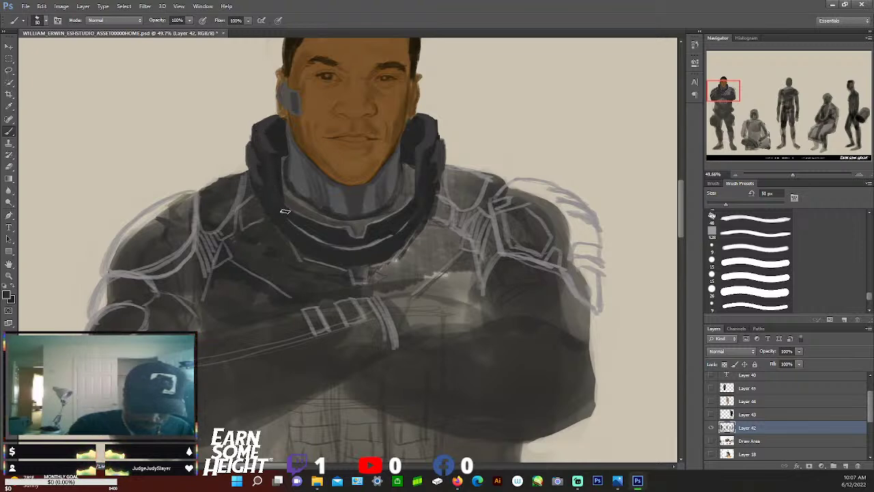
# Sketch small angular notches on both sides of the collar's lower edge and clean up that edge with sampled tones
pyautogui.keyDown('alt'); pyautogui.click(436, 148); pyautogui.keyUp('alt')
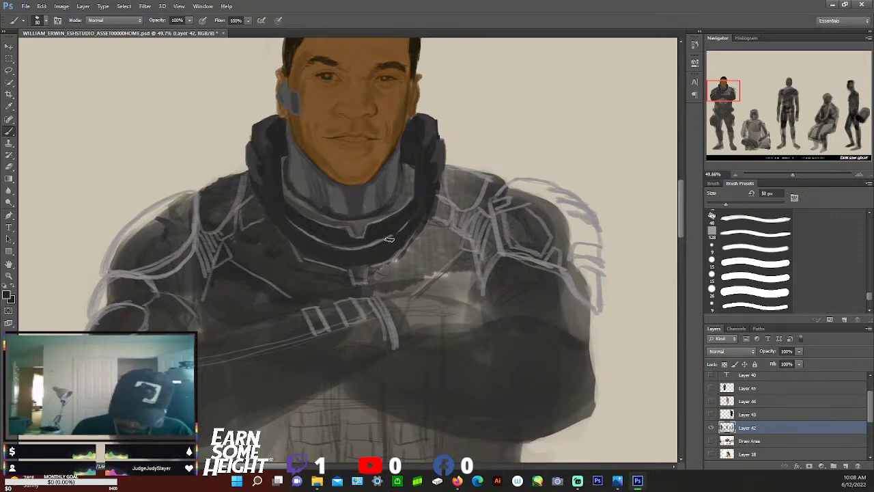
pyautogui.press('i')
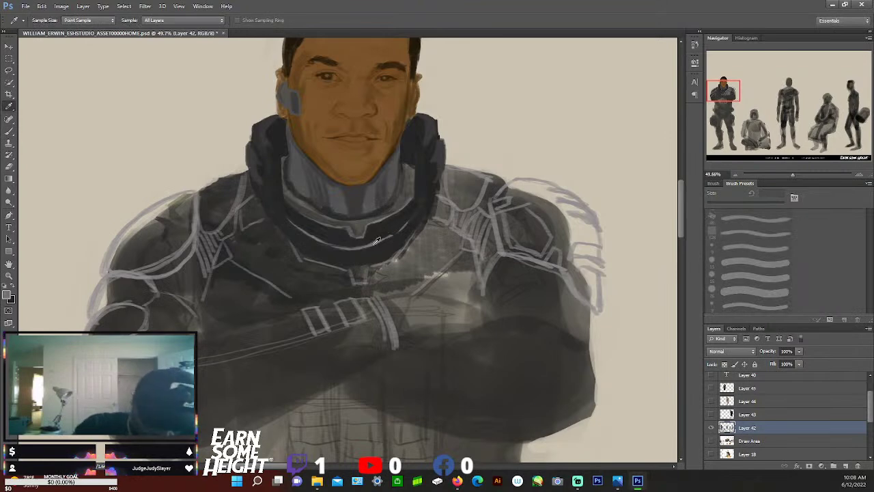
pyautogui.press('b')
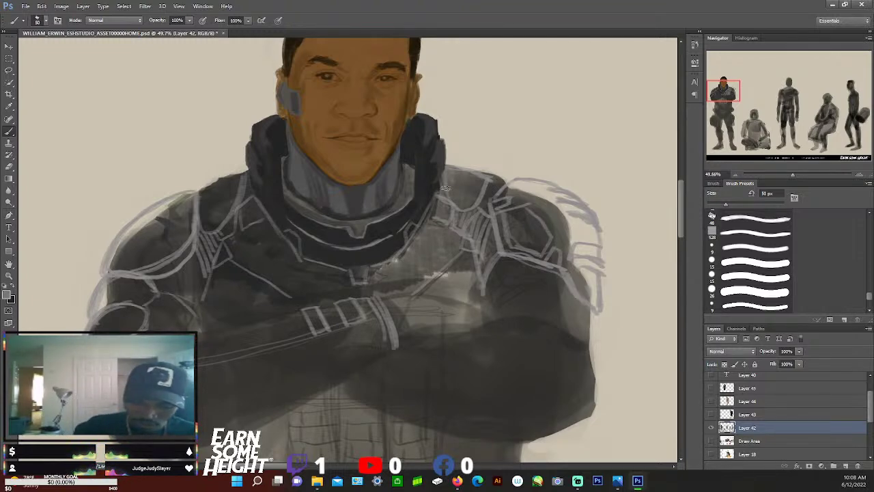
pyautogui.press('alt')
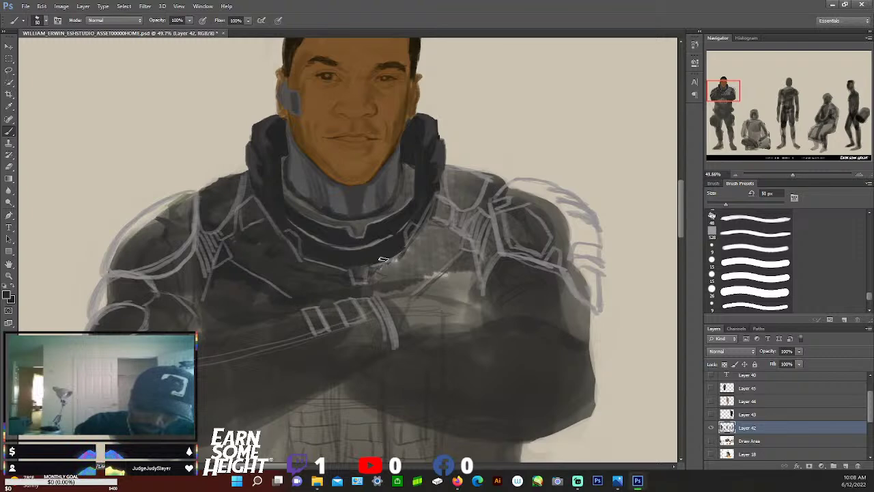
pyautogui.press('alt')
pyautogui.keyDown('alt'); pyautogui.click(404, 263); pyautogui.keyUp('alt')
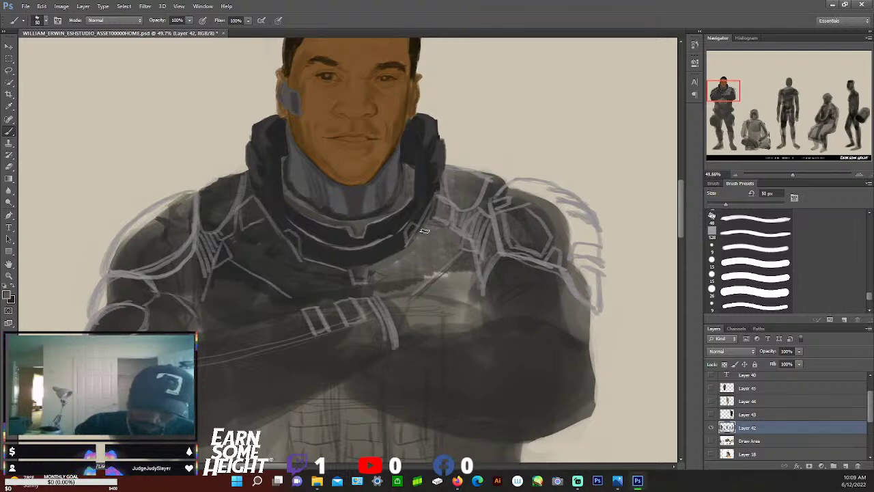
# Paint over the collar notch on the character's left with sampled dark collar colour and redraw its outline in grey
pyautogui.press('alt')
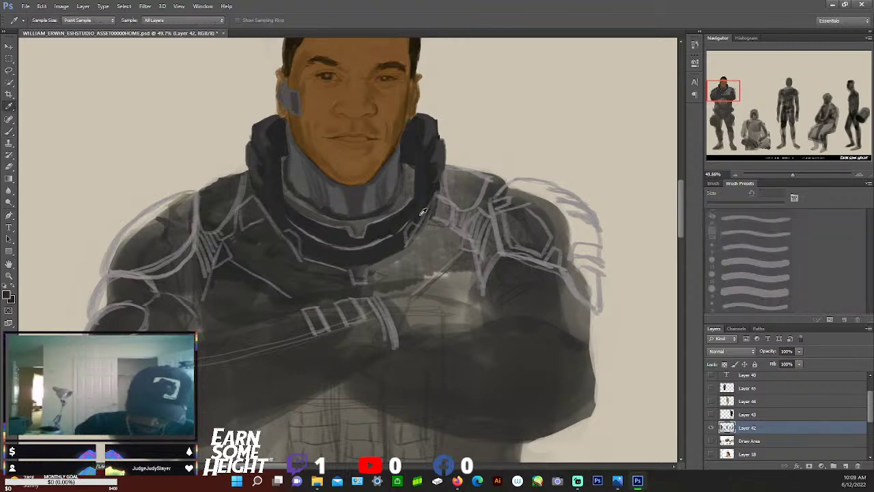
pyautogui.keyDown('alt'); pyautogui.click(422, 212); pyautogui.keyUp('alt')
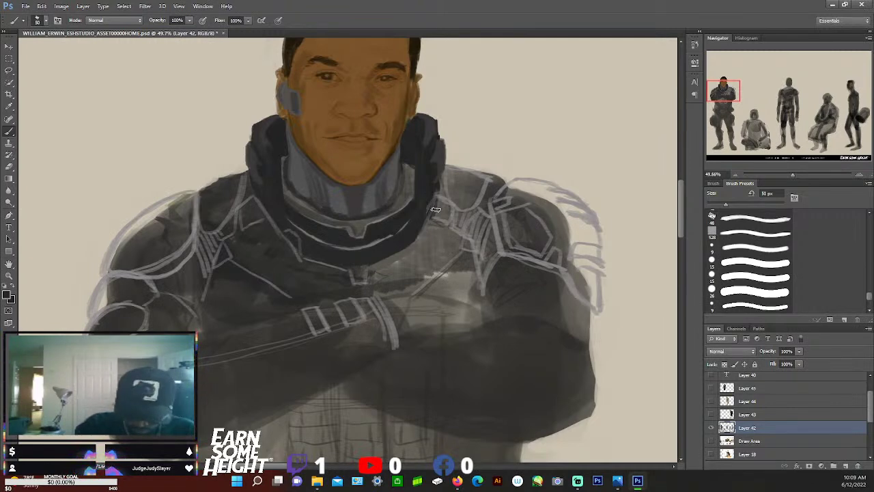
pyautogui.press('i')
pyautogui.press('b')
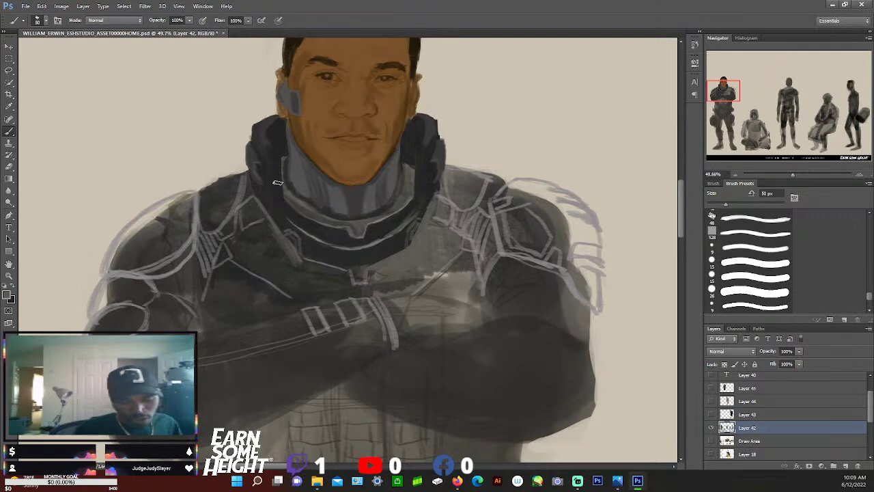
# Fill the upper shoulder plate on the character's right with a sampled olive grey, covering it out to the sketched contour
pyautogui.press('i')
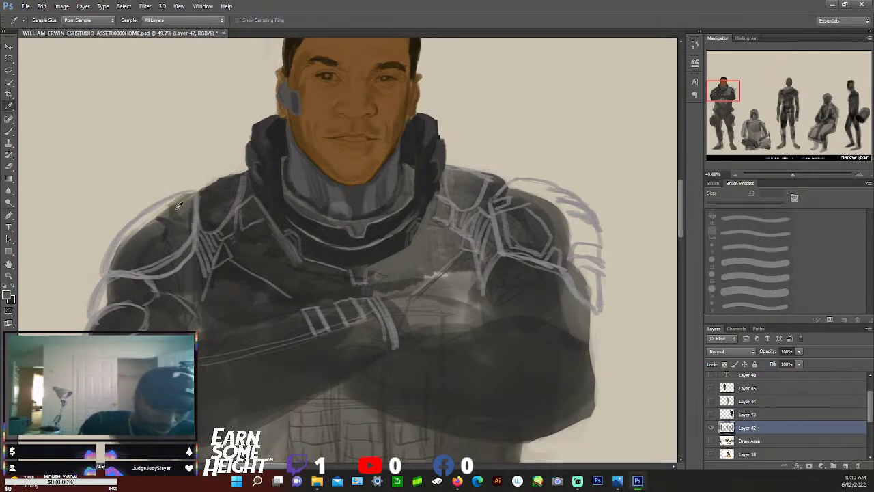
pyautogui.click(183, 215)
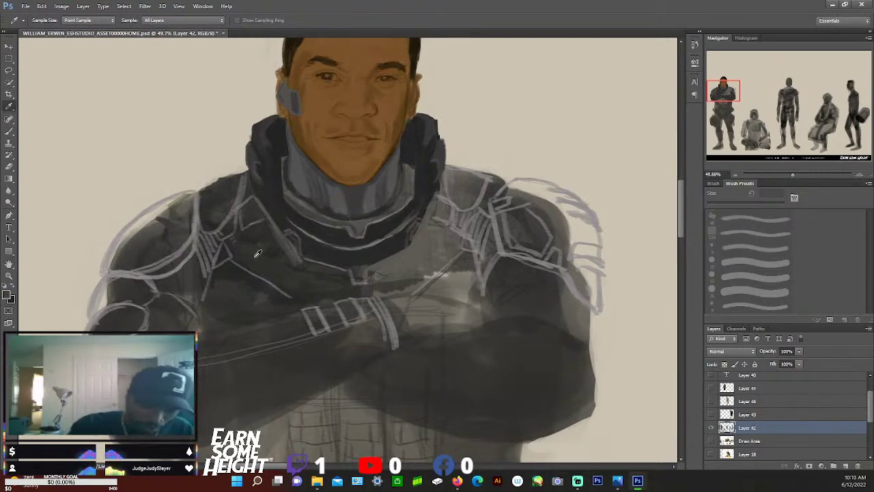
pyautogui.press('b')
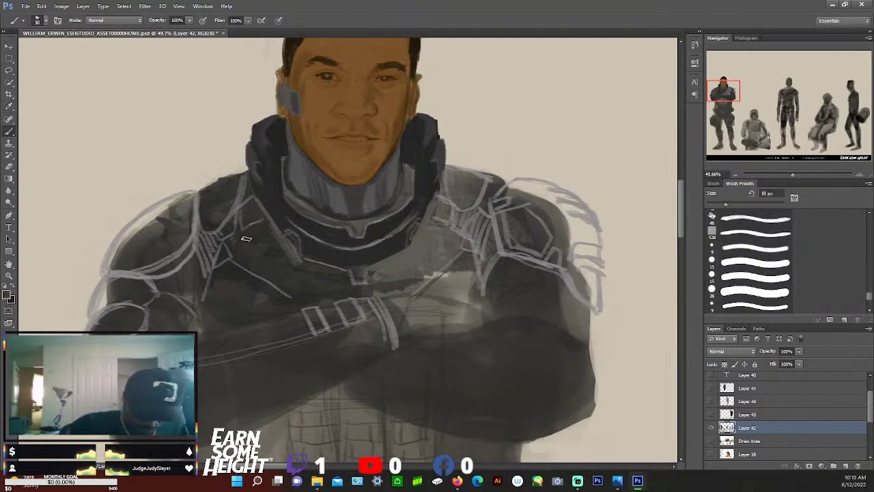
pyautogui.press('i')
pyautogui.click(179, 200)
pyautogui.press('b')
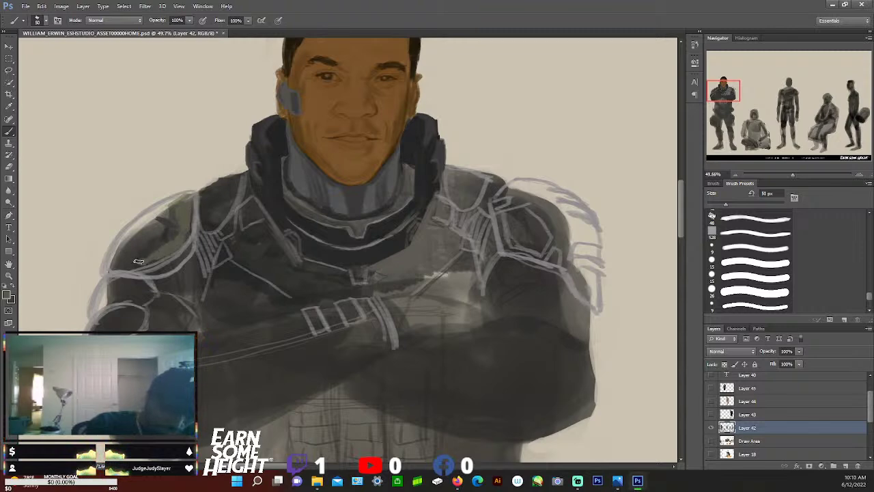
pyautogui.moveTo(106, 270)
pyautogui.mouseDown()
pyautogui.moveTo(140, 219)
pyautogui.moveTo(107, 267)
pyautogui.moveTo(142, 230)
pyautogui.moveTo(172, 230)
pyautogui.moveTo(165, 251)
pyautogui.moveTo(189, 217)
pyautogui.moveTo(184, 235)
pyautogui.moveTo(191, 195)
pyautogui.moveTo(152, 211)
pyautogui.moveTo(128, 237)
pyautogui.moveTo(170, 207)
pyautogui.moveTo(151, 230)
pyautogui.moveTo(174, 213)
pyautogui.moveTo(174, 233)
pyautogui.mouseUp()
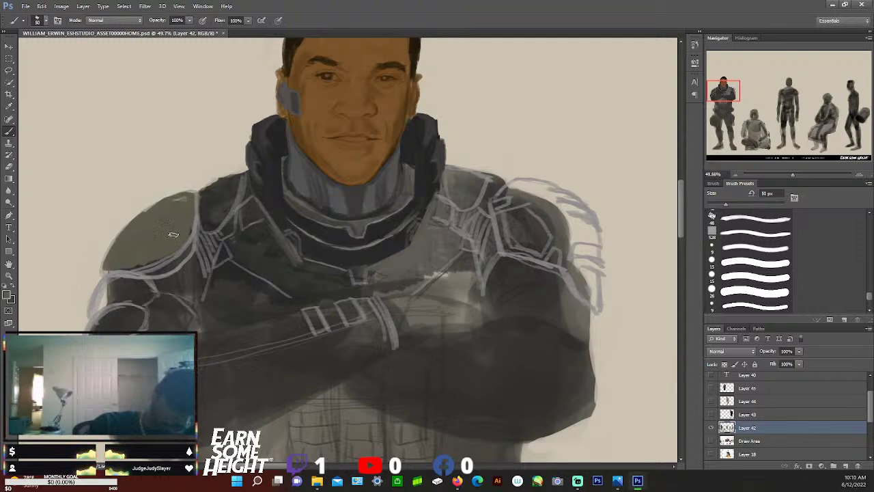
pyautogui.moveTo(189, 195)
pyautogui.mouseDown()
pyautogui.moveTo(194, 219)
pyautogui.moveTo(181, 196)
pyautogui.mouseUp()
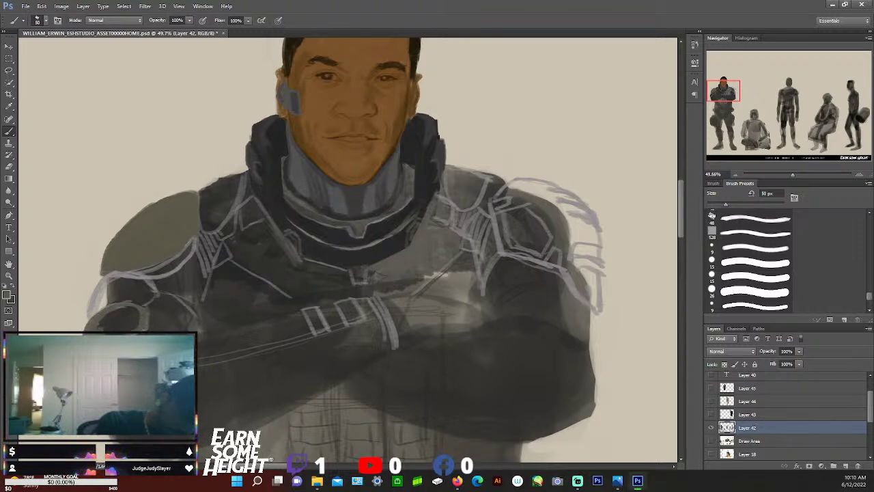
# Fill the two overlapping arm plates below the character's right shoulder with the same olive grey, leaving dark gaps between them
pyautogui.moveTo(137, 318)
pyautogui.mouseDown()
pyautogui.moveTo(98, 329)
pyautogui.moveTo(126, 309)
pyautogui.mouseUp()
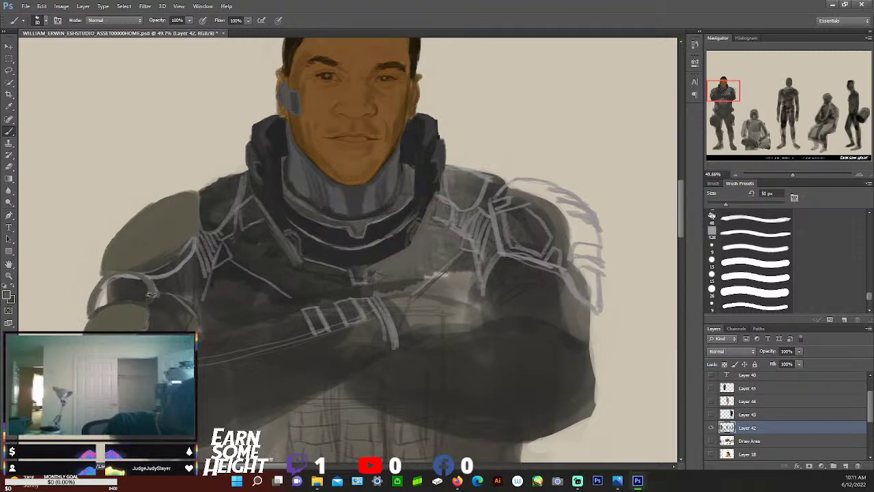
pyautogui.moveTo(127, 273)
pyautogui.mouseDown()
pyautogui.moveTo(99, 299)
pyautogui.moveTo(120, 278)
pyautogui.mouseUp()
pyautogui.moveTo(127, 275)
pyautogui.mouseDown()
pyautogui.moveTo(145, 299)
pyautogui.moveTo(93, 309)
pyautogui.moveTo(133, 278)
pyautogui.moveTo(126, 295)
pyautogui.moveTo(141, 294)
pyautogui.mouseUp()
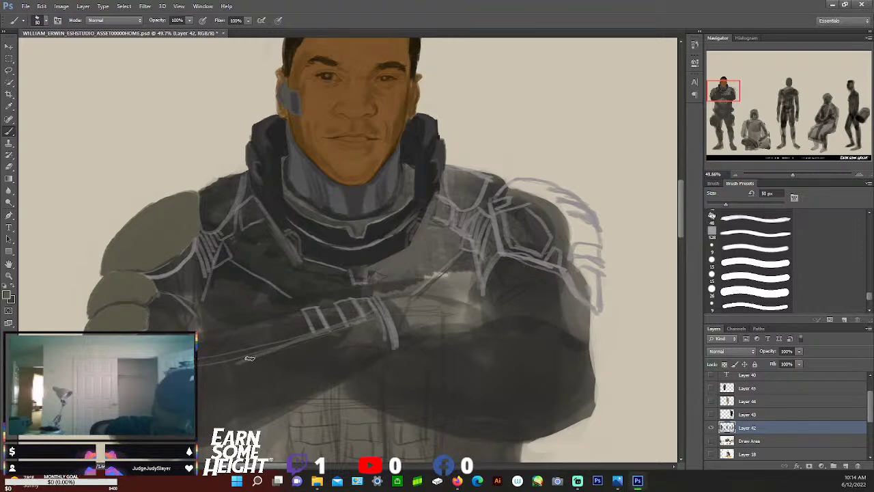
# Outline a long rectangular panel on the character's right forearm and an angular elbow guard extending beyond the arm's silhouette
pyautogui.moveTo(214, 366)
pyautogui.mouseDown()
pyautogui.moveTo(231, 408)
pyautogui.moveTo(384, 347)
pyautogui.mouseUp()
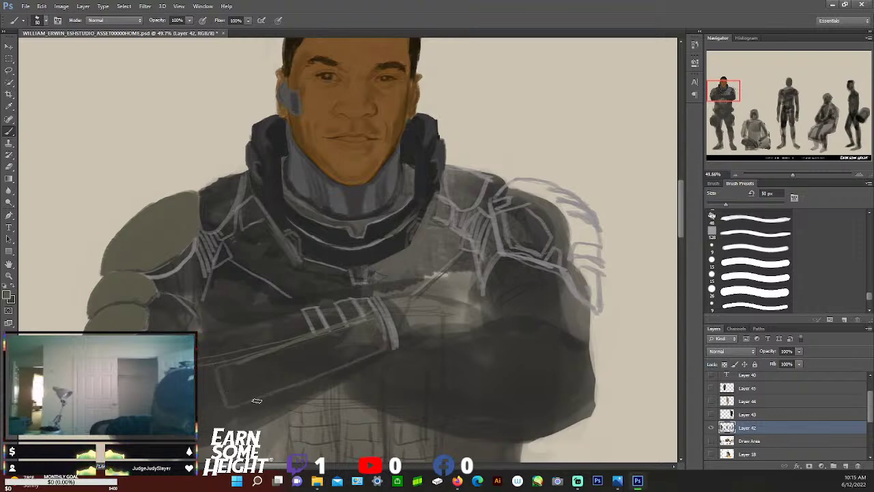
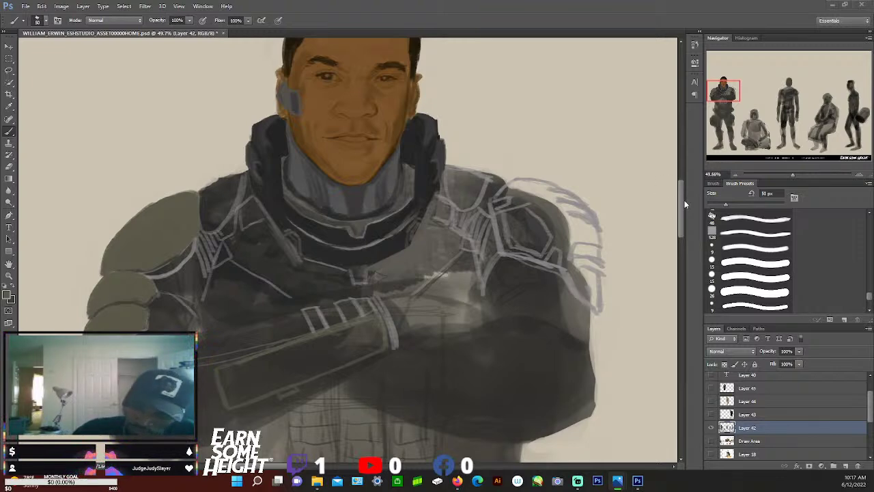
pyautogui.scroll(-5, 685, 200)
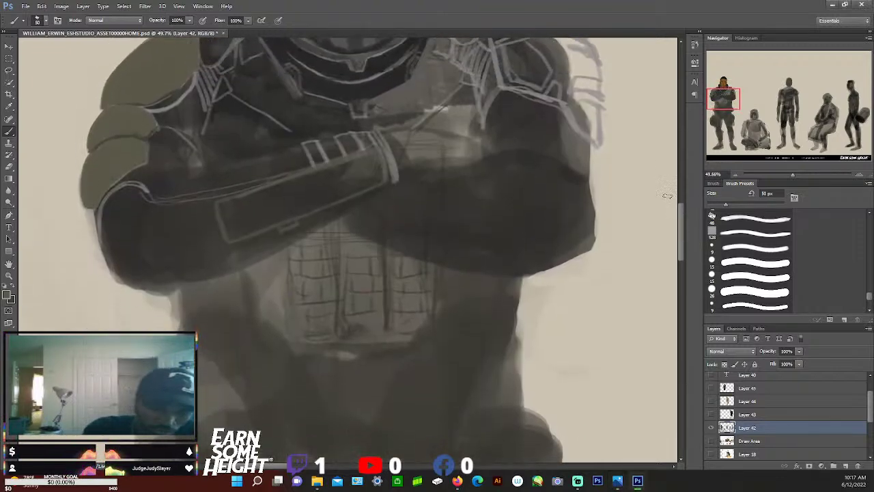
pyautogui.moveTo(111, 254); pyautogui.dragTo(104, 220)
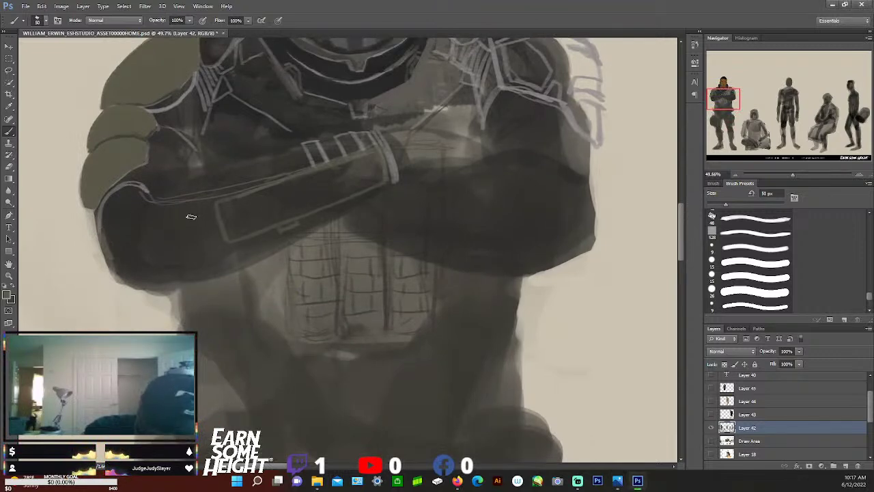
pyautogui.moveTo(145, 179); pyautogui.dragTo(140, 195)
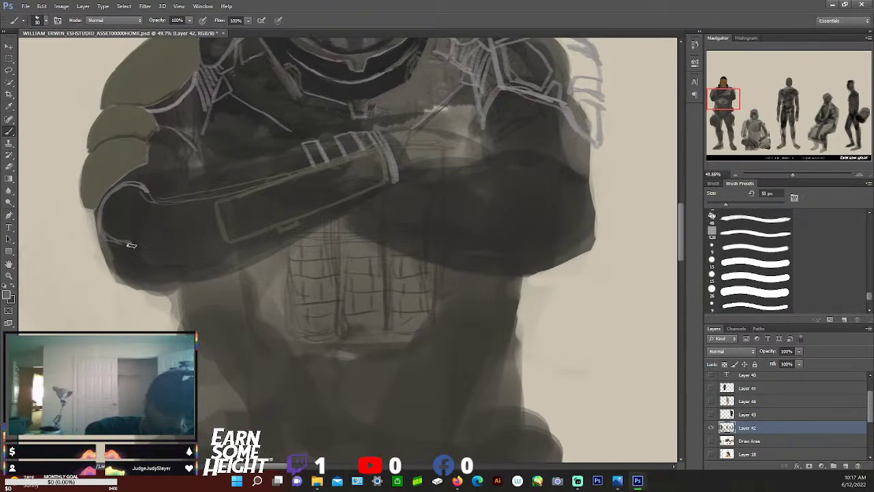
pyautogui.moveTo(132, 244)
pyautogui.mouseDown()
pyautogui.moveTo(179, 252)
pyautogui.moveTo(187, 269)
pyautogui.moveTo(187, 280)
pyautogui.moveTo(138, 292)
pyautogui.mouseUp()
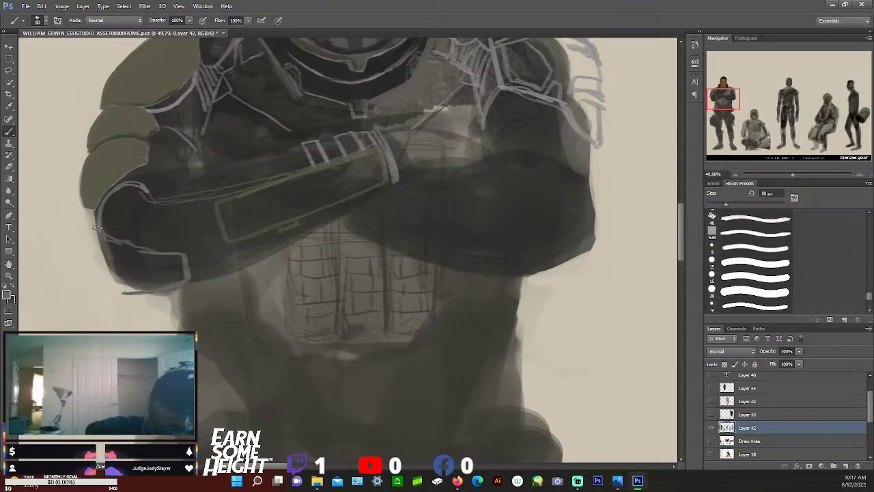
pyautogui.moveTo(98, 236)
pyautogui.mouseDown()
pyautogui.moveTo(124, 244)
pyautogui.moveTo(101, 272)
pyautogui.mouseUp()
pyautogui.moveTo(119, 289)
pyautogui.mouseDown()
pyautogui.moveTo(99, 269)
pyautogui.moveTo(115, 245)
pyautogui.moveTo(96, 240)
pyautogui.moveTo(100, 276)
pyautogui.moveTo(96, 235)
pyautogui.moveTo(106, 230)
pyautogui.moveTo(147, 252)
pyautogui.mouseUp()
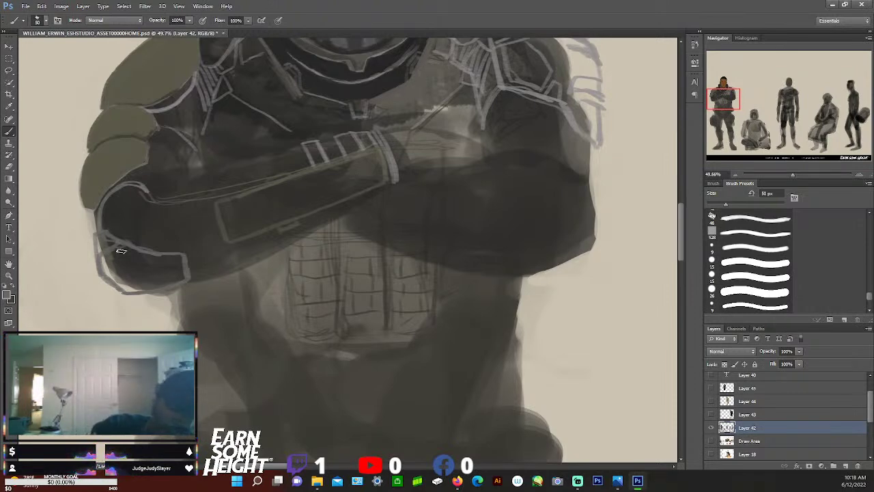
pyautogui.moveTo(92, 213); pyautogui.dragTo(94, 244)
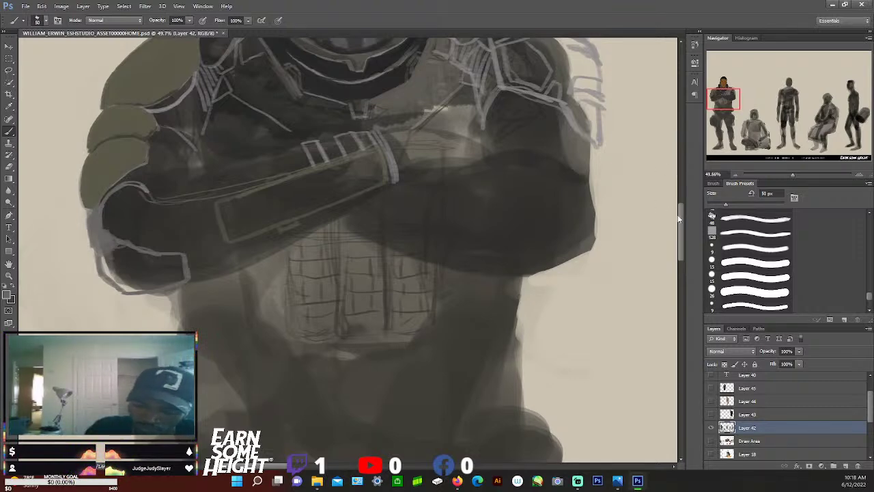
# Darken the chest beside the collar on the character's right with sampled tones, tidying the notch lines on both sides of the collar
pyautogui.scroll(6, 674, 213)
pyautogui.moveTo(687, 189)
pyautogui.mouseDown()
pyautogui.moveTo(687, 204)
pyautogui.moveTo(689, 197)
pyautogui.mouseUp()
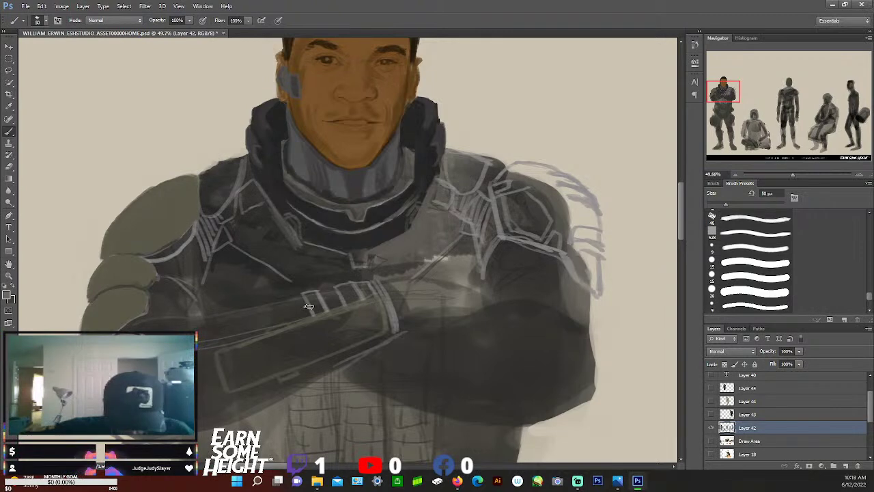
pyautogui.press('i')
pyautogui.press('b')
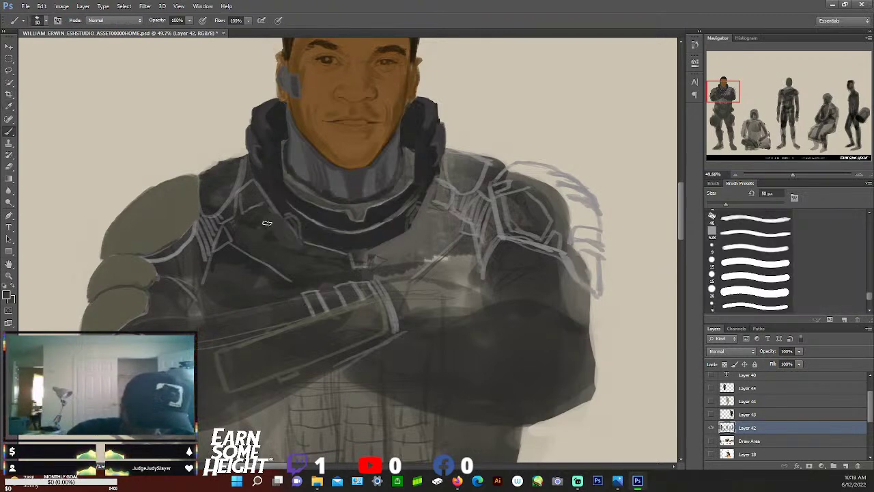
pyautogui.press('i')
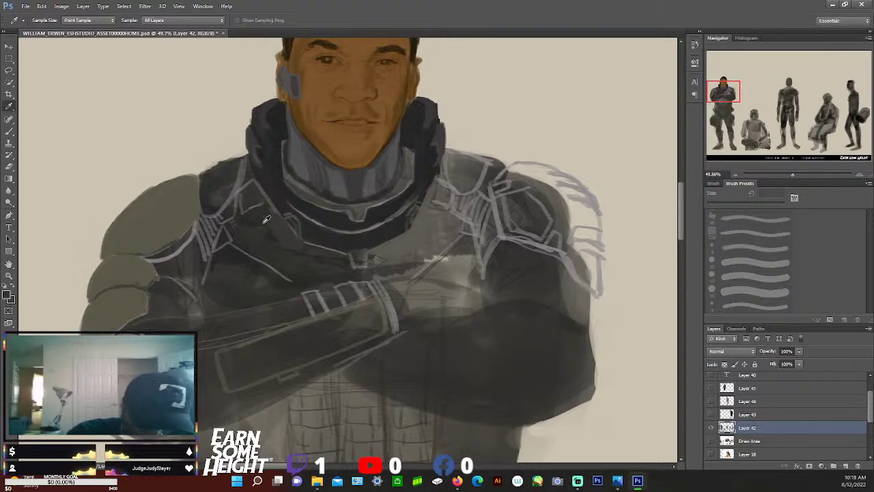
pyautogui.press('b')
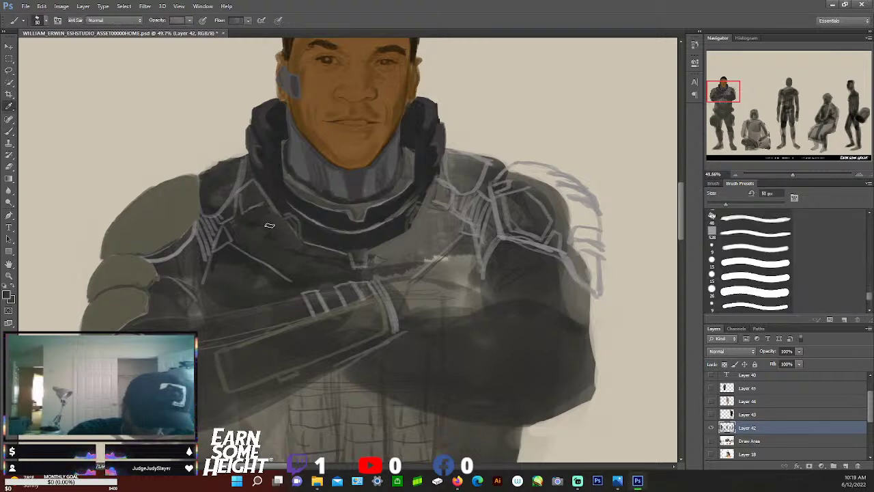
pyautogui.press('i')
pyautogui.press('b')
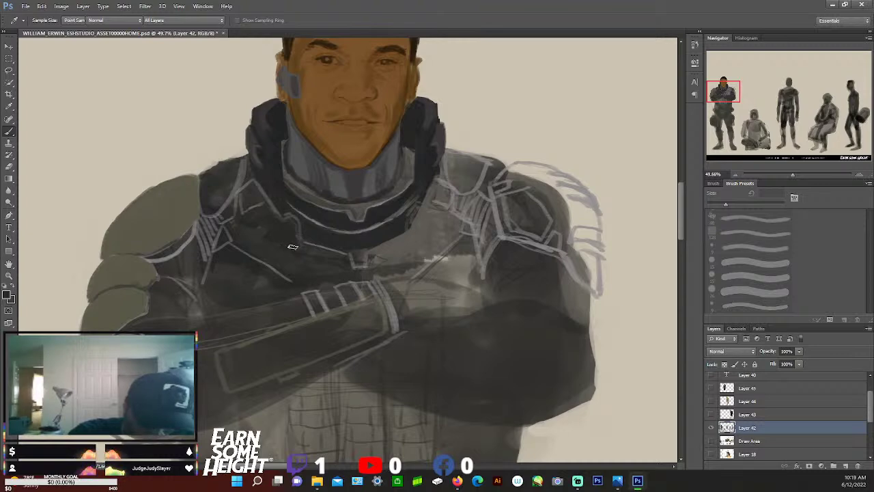
pyautogui.press('b')
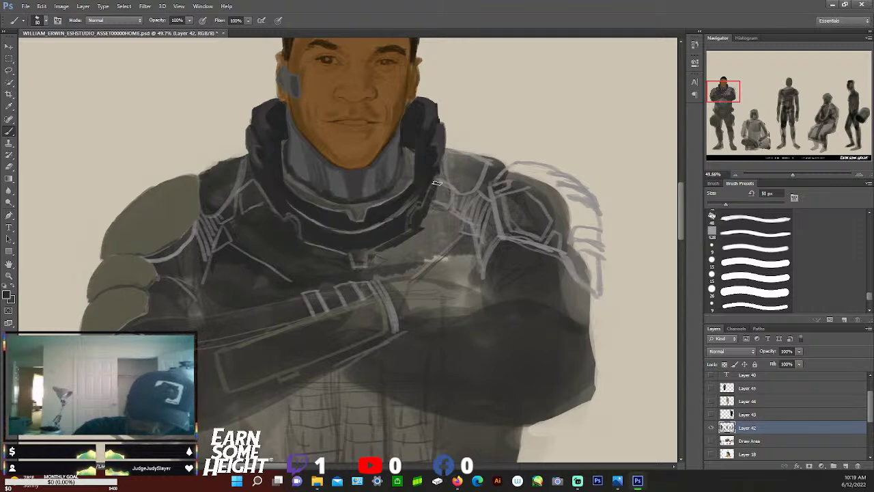
# Fill the light chest area on the character's left with dark grey and redraw the diagonal chest plate line in sampled grey
pyautogui.moveTo(434, 197)
pyautogui.mouseDown()
pyautogui.moveTo(438, 189)
pyautogui.moveTo(439, 209)
pyautogui.mouseUp()
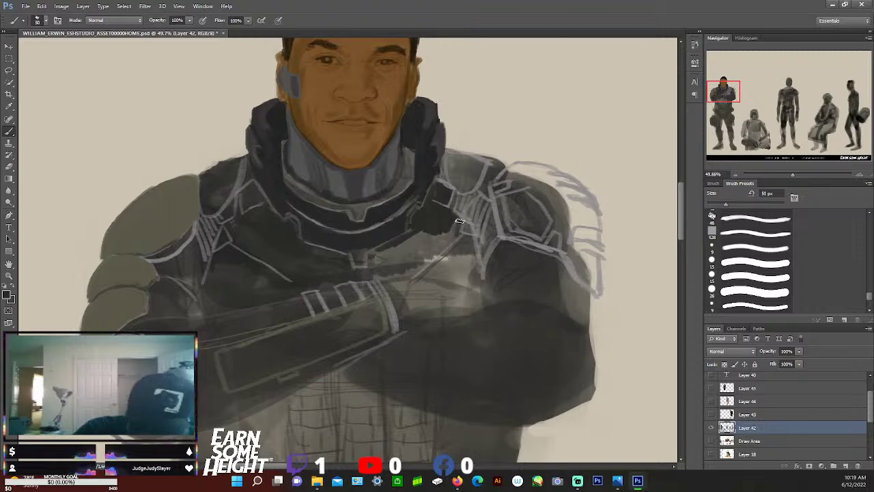
pyautogui.moveTo(463, 237); pyautogui.dragTo(433, 271)
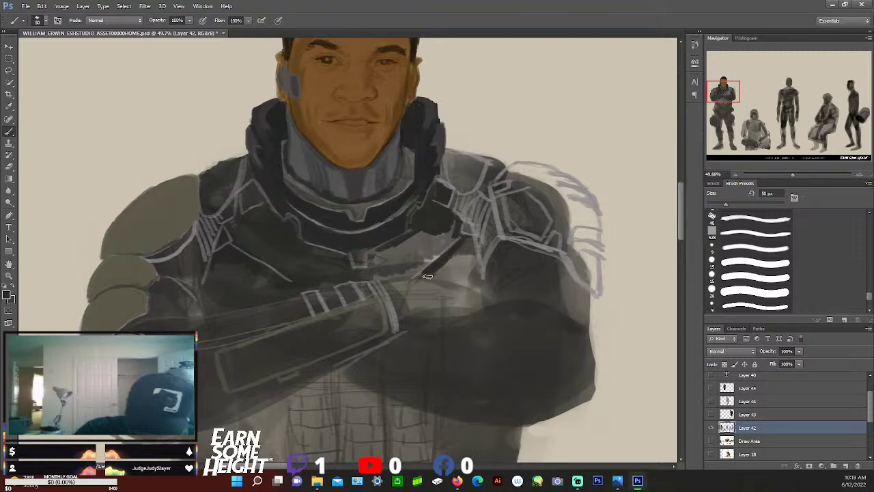
pyautogui.moveTo(458, 271)
pyautogui.mouseDown()
pyautogui.moveTo(441, 277)
pyautogui.moveTo(470, 289)
pyautogui.moveTo(435, 272)
pyautogui.moveTo(458, 256)
pyautogui.moveTo(447, 274)
pyautogui.moveTo(457, 263)
pyautogui.moveTo(466, 273)
pyautogui.moveTo(474, 249)
pyautogui.moveTo(455, 273)
pyautogui.moveTo(475, 278)
pyautogui.moveTo(455, 276)
pyautogui.mouseUp()
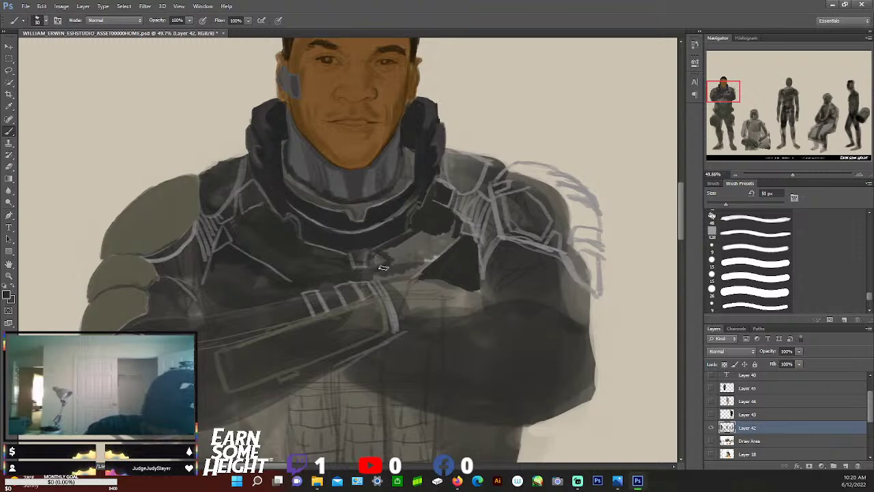
pyautogui.moveTo(396, 245)
pyautogui.mouseDown()
pyautogui.moveTo(436, 233)
pyautogui.moveTo(400, 266)
pyautogui.moveTo(444, 236)
pyautogui.moveTo(410, 267)
pyautogui.moveTo(445, 245)
pyautogui.moveTo(430, 262)
pyautogui.mouseUp()
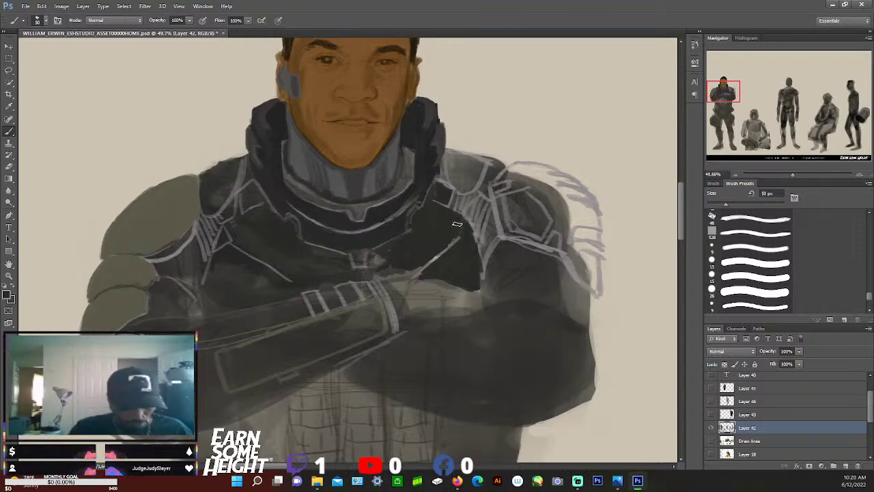
pyautogui.press('i')
pyautogui.press('b')
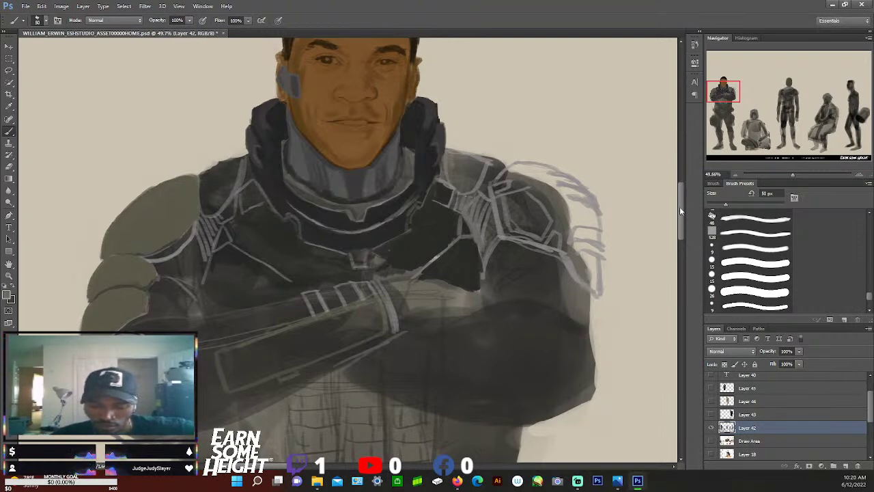
# Darken the raised collar on the character's right with a sampled tone and define its inner edges with thin grey strokes at 25 px
pyautogui.moveTo(683, 208)
pyautogui.mouseDown()
pyautogui.moveTo(680, 195)
pyautogui.moveTo(681, 212)
pyautogui.mouseUp()
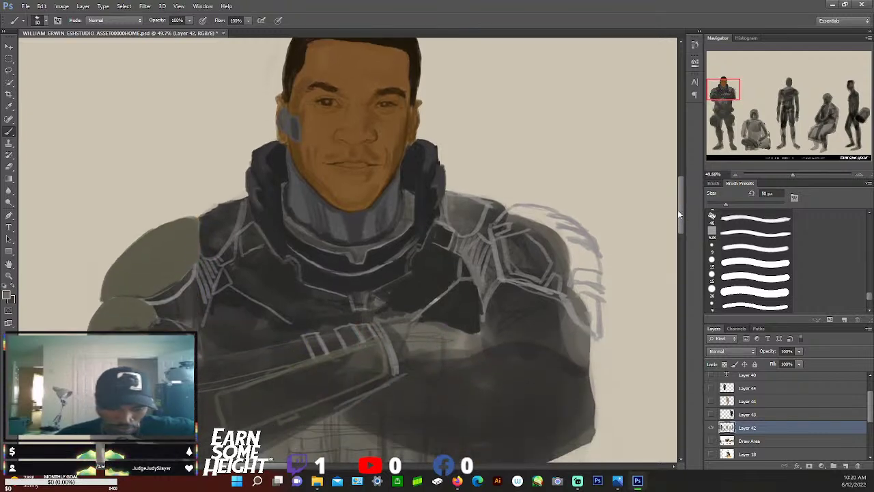
pyautogui.keyDown('alt'); pyautogui.click(280, 185); pyautogui.keyUp('alt')
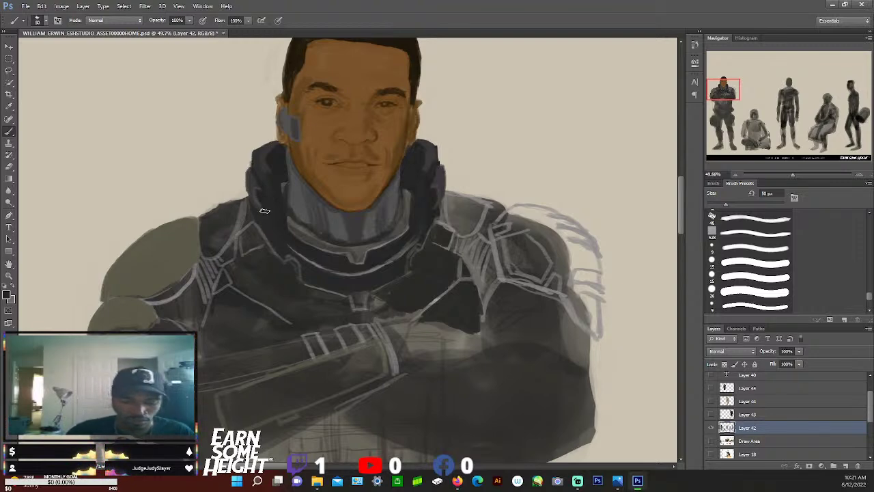
pyautogui.press('x')
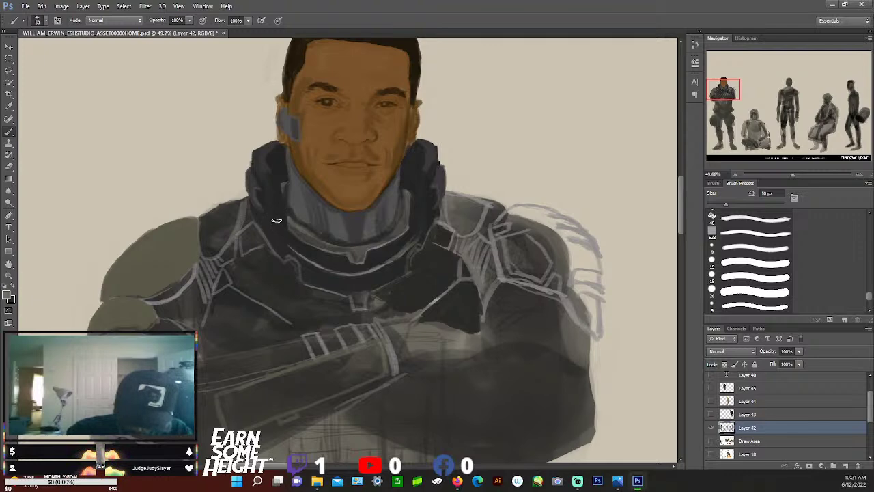
pyautogui.press('[')
pyautogui.press('[')
pyautogui.press('[')
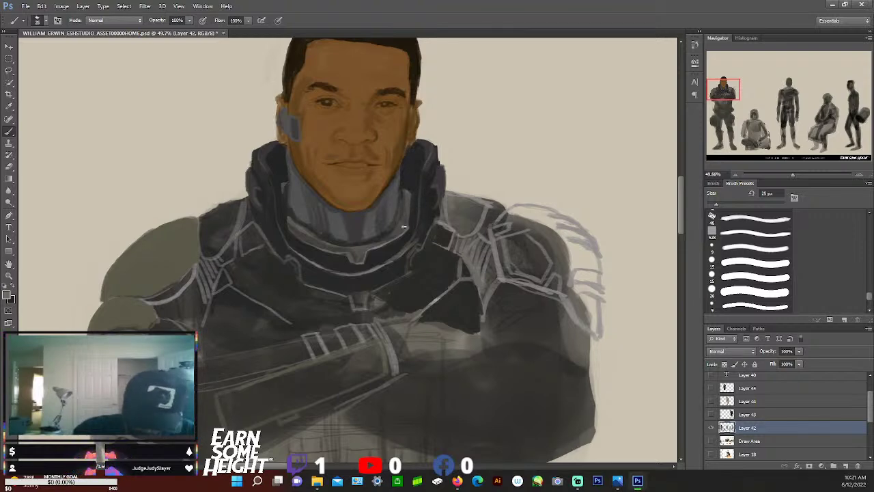
# Define the raised collar's rim on the character's left with grey edge strokes, refining its dark surfaces with a 40 px brush
pyautogui.press('x')
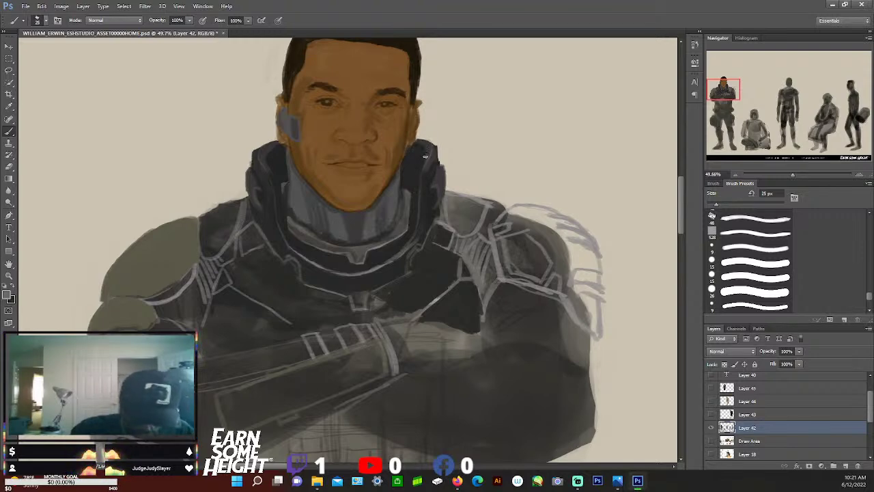
pyautogui.press('x')
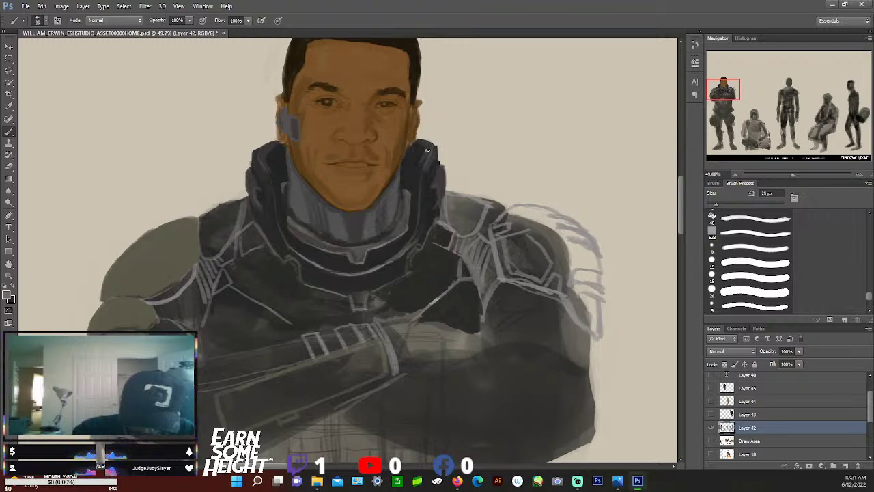
pyautogui.press(']')
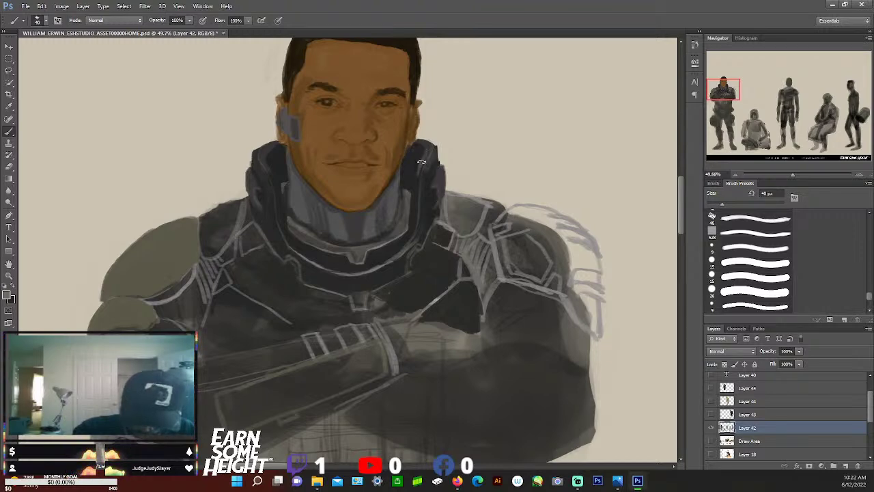
pyautogui.press('i')
pyautogui.click(424, 142)
pyautogui.press('b')
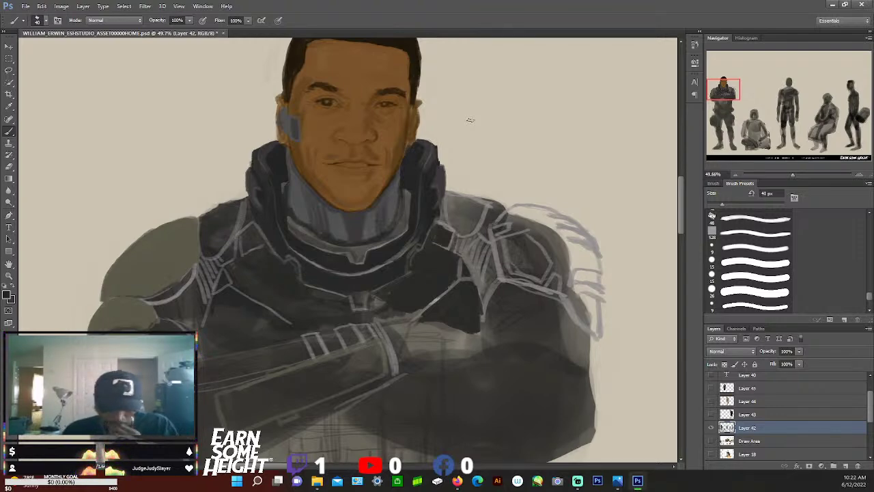
# Repaint the neck guard on the character's left with sampled grey, covering the light outline along the inner collar
pyautogui.press('i')
pyautogui.click(395, 203)
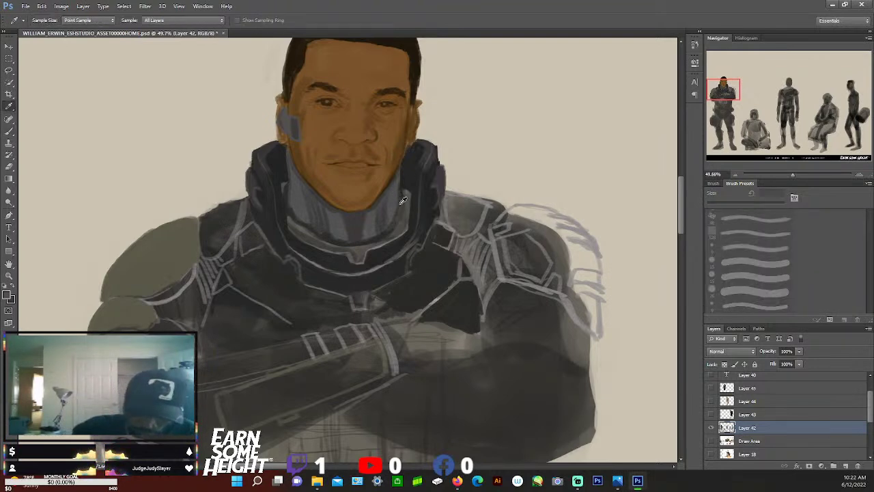
pyautogui.press('b')
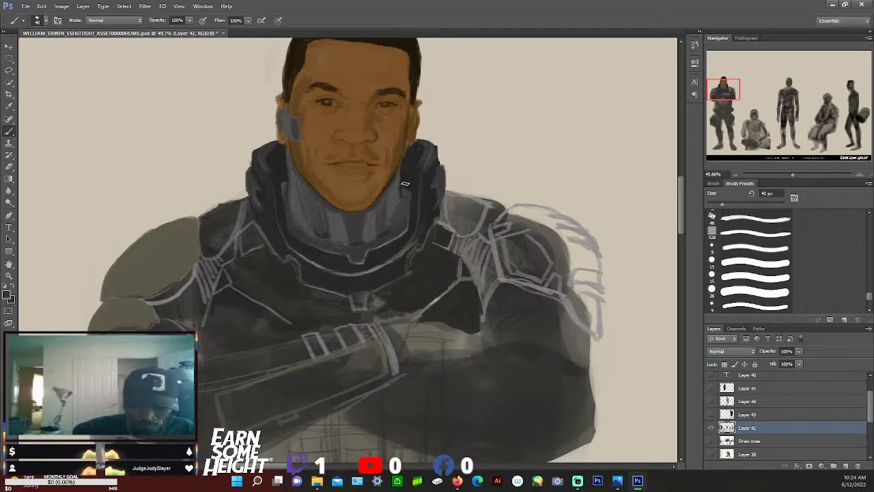
# Blend sampled greys across the front of the neck guard with vertical strokes, shaping a dark central strip below the chin
pyautogui.press('i')
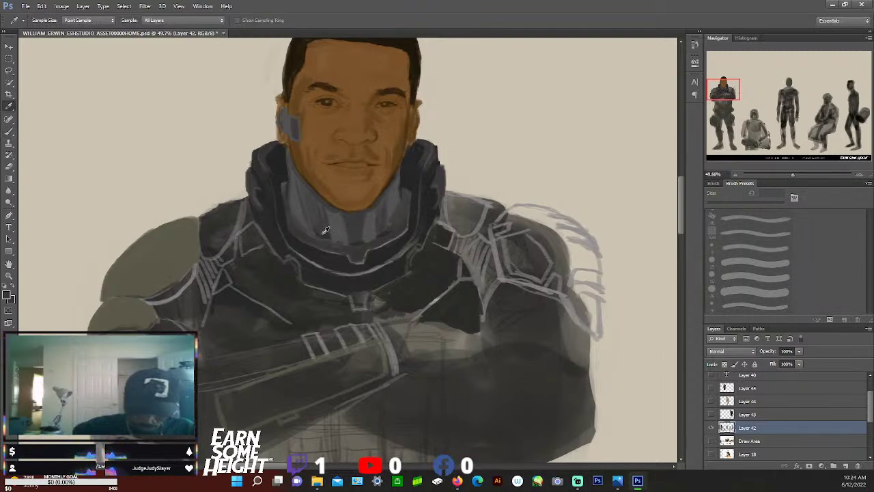
pyautogui.press('b')
pyautogui.press('b')
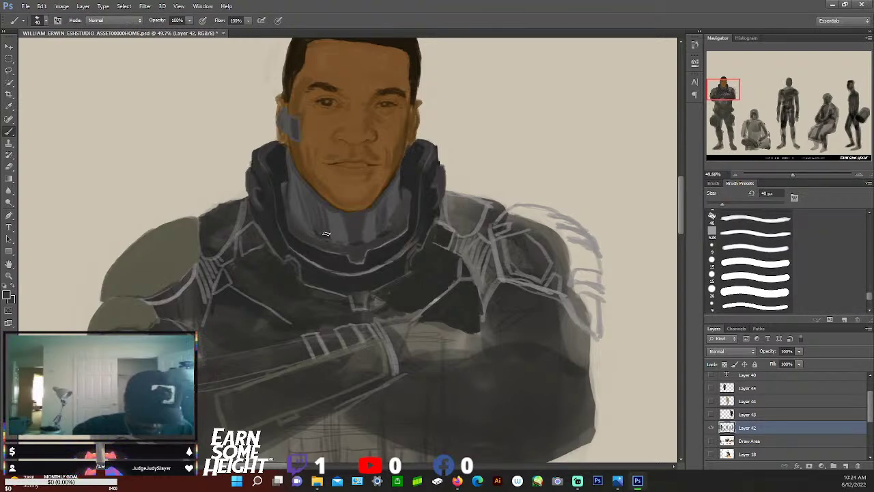
pyautogui.press('i')
pyautogui.press('b')
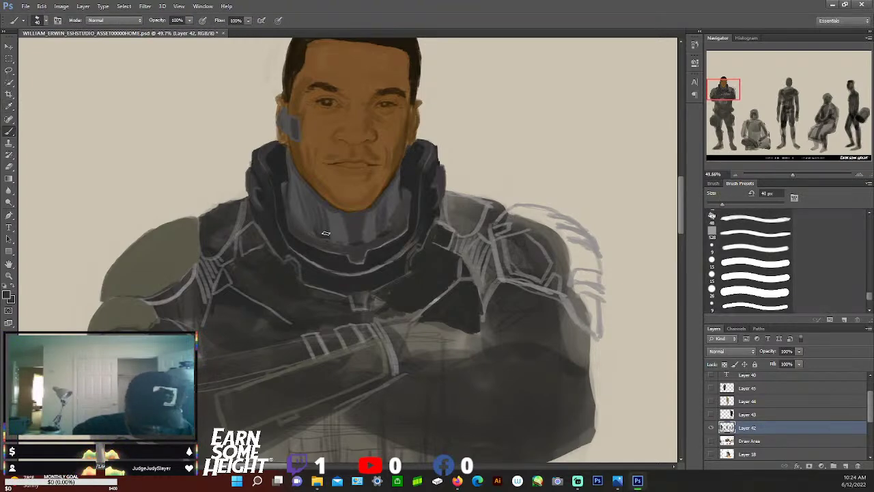
pyautogui.press('i')
pyautogui.click(335, 221)
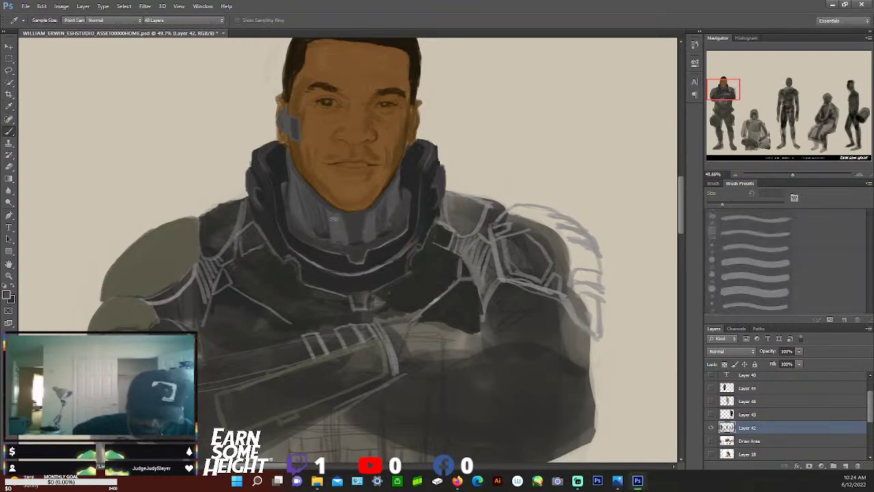
pyautogui.press('b')
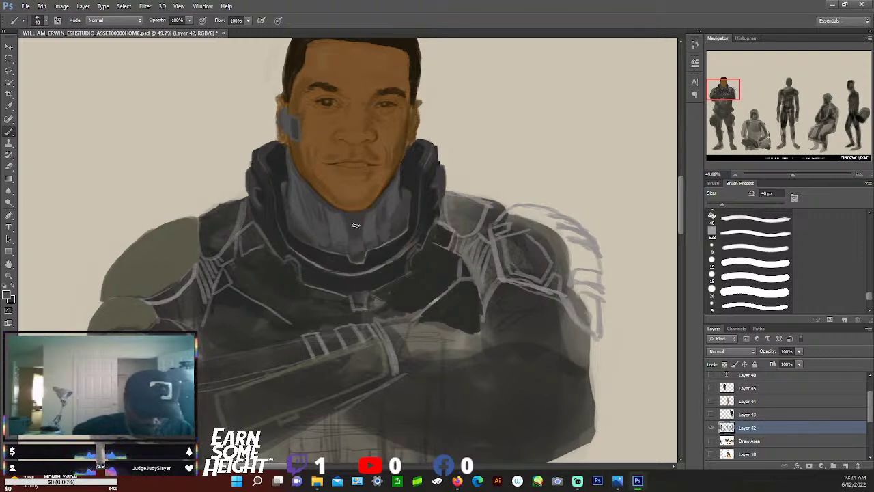
pyautogui.press('i')
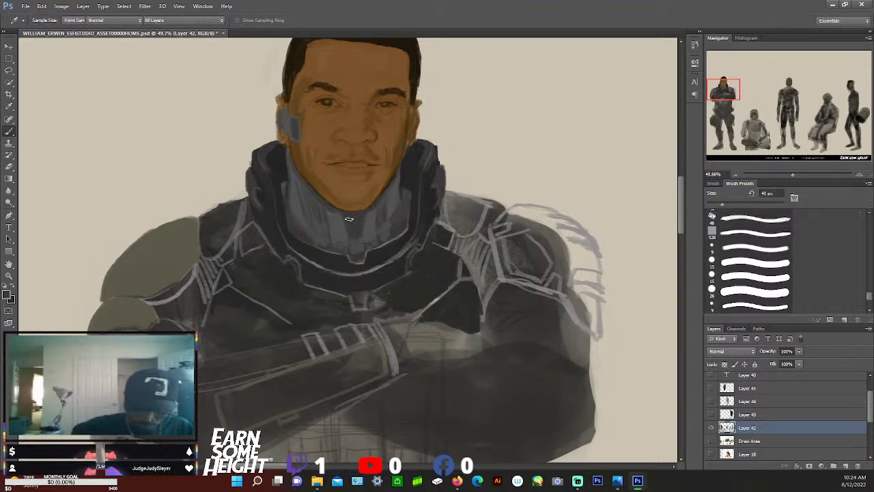
pyautogui.press('b')
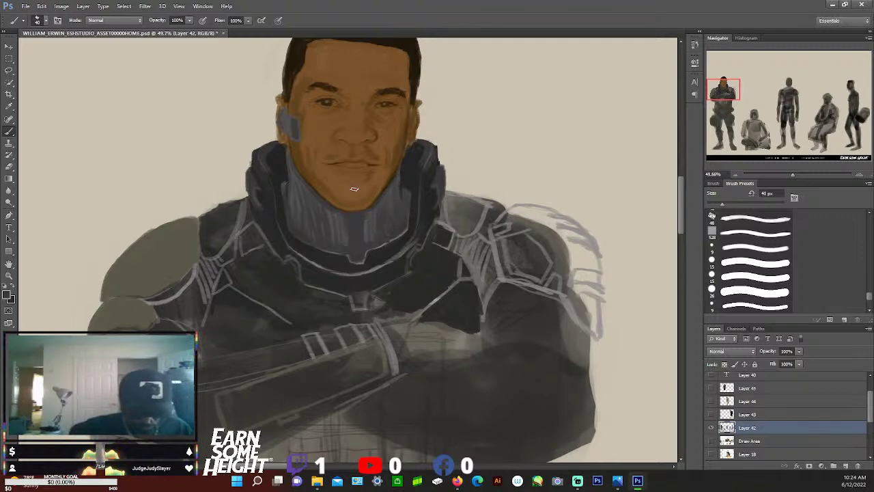
# Draw fine vertical ribs over both halves of the neck guard and sharpen its central seam using a 20 px brush
pyautogui.press('[')
pyautogui.press('[')
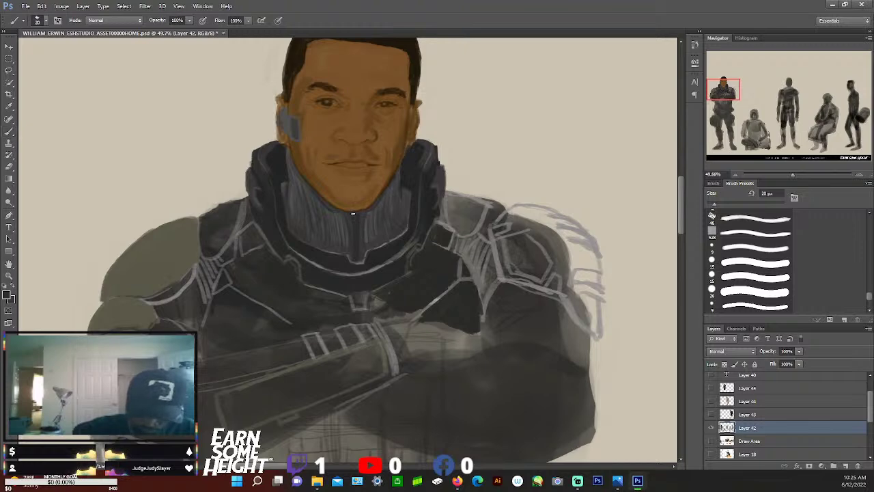
pyautogui.press('i')
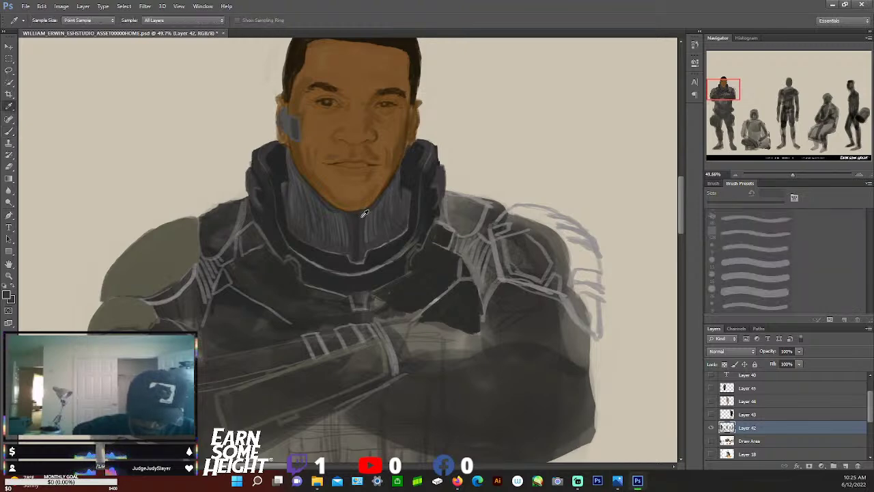
pyautogui.press('b')
pyautogui.press('b')
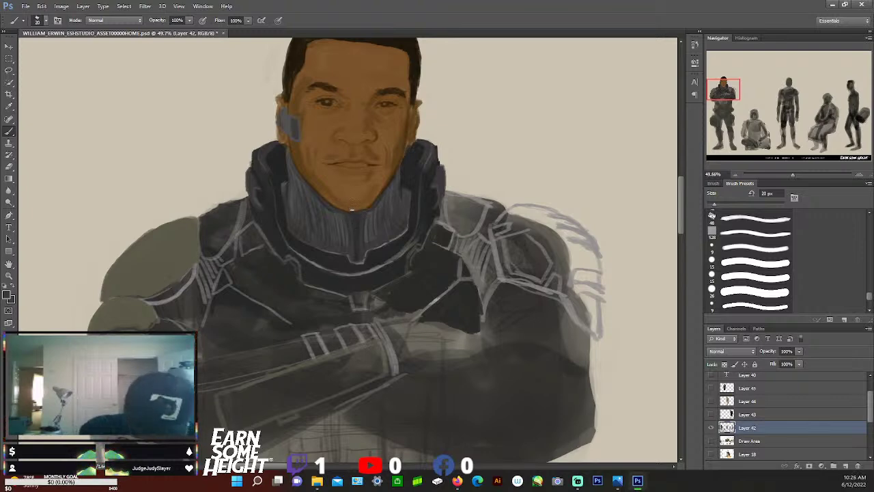
pyautogui.press('i')
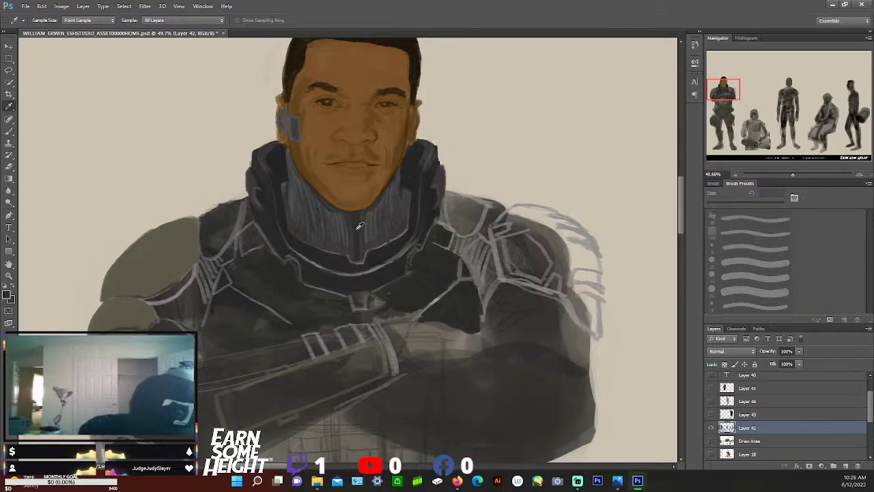
pyautogui.press('b')
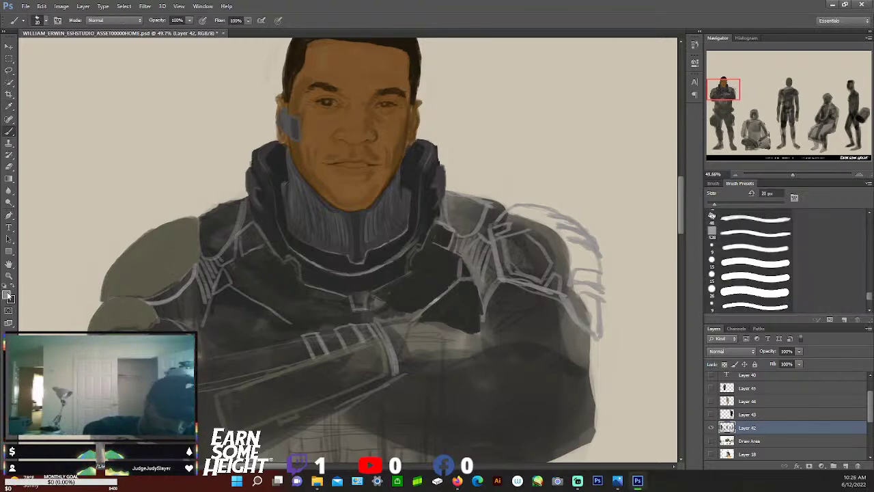
# Choose a bright yellow with hue 47 and paint small broken accents along both lower side edges of the neck guard
pyautogui.click(9, 298)
pyautogui.click(443, 230)
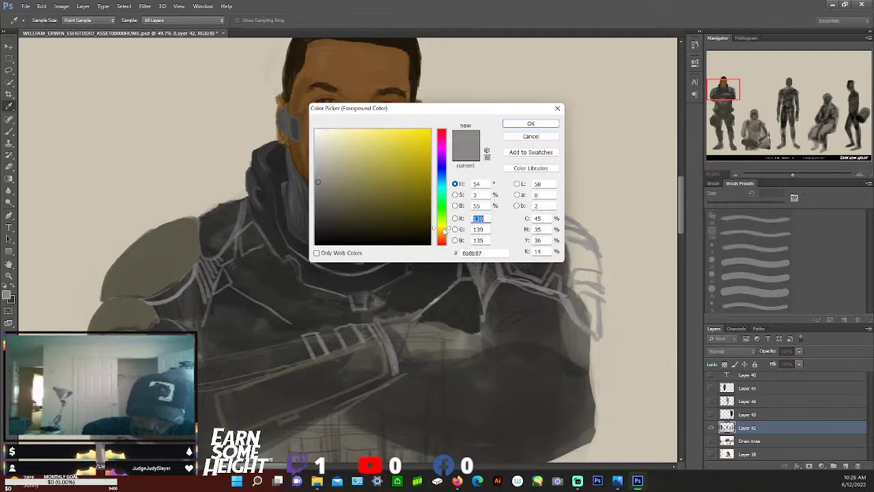
pyautogui.click(442, 231)
pyautogui.click(424, 129)
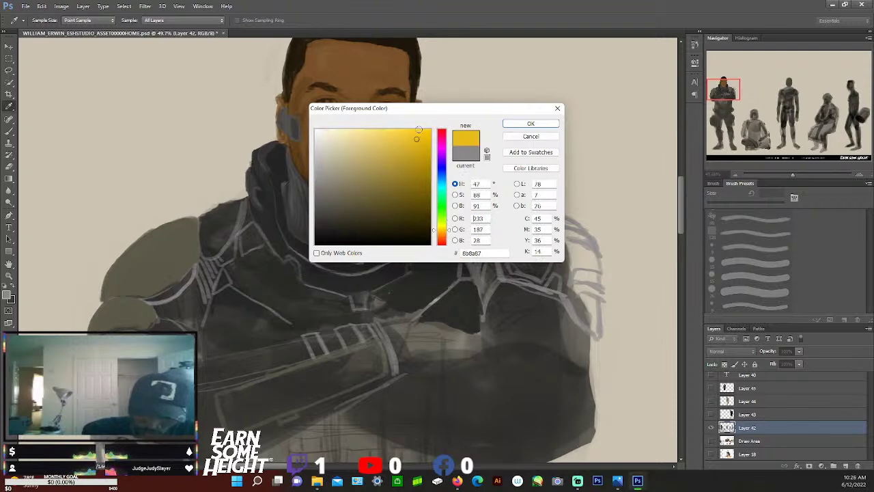
pyautogui.click(531, 124)
pyautogui.press('b')
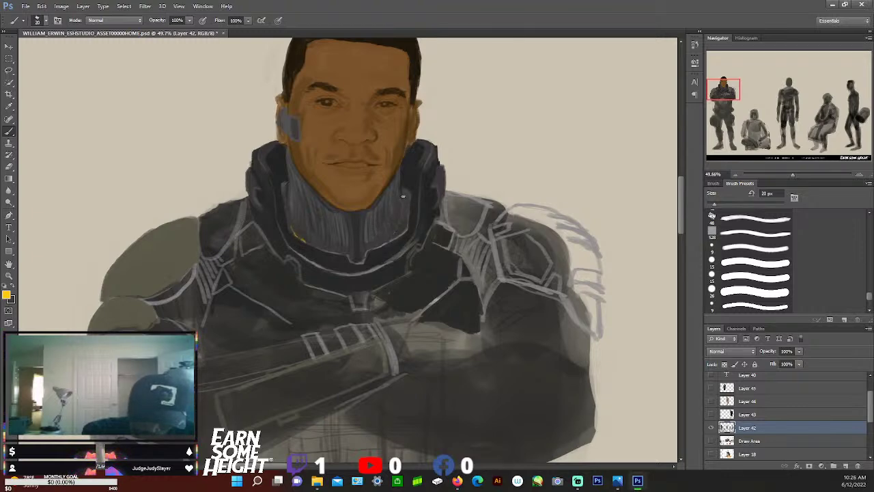
pyautogui.moveTo(402, 206); pyautogui.dragTo(397, 231)
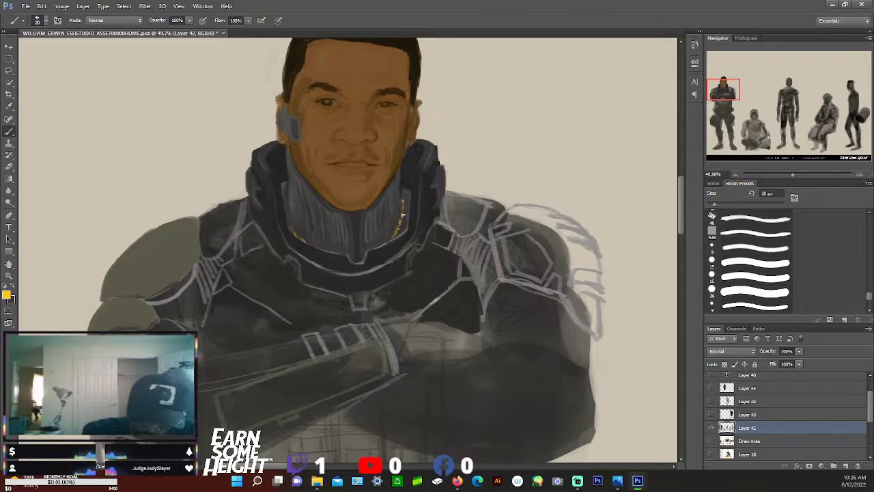
pyautogui.moveTo(403, 203); pyautogui.dragTo(406, 205)
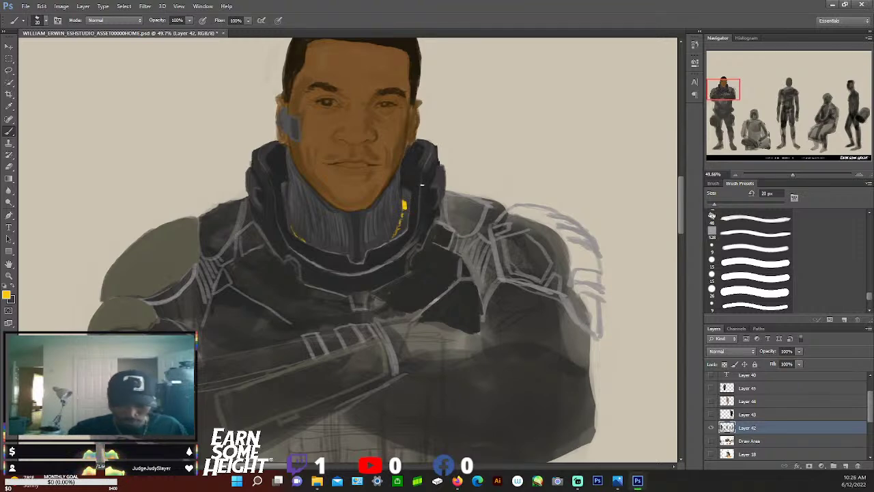
pyautogui.click(694, 46)
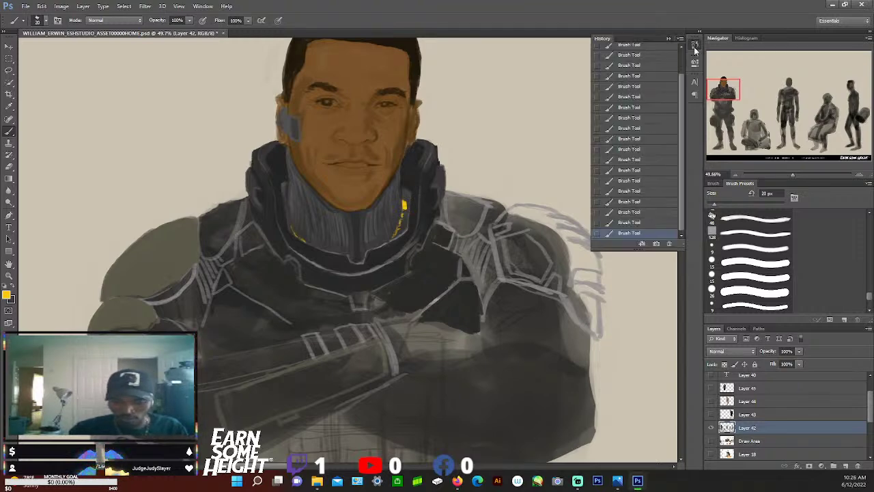
pyautogui.click(671, 244)
pyautogui.press('Return')
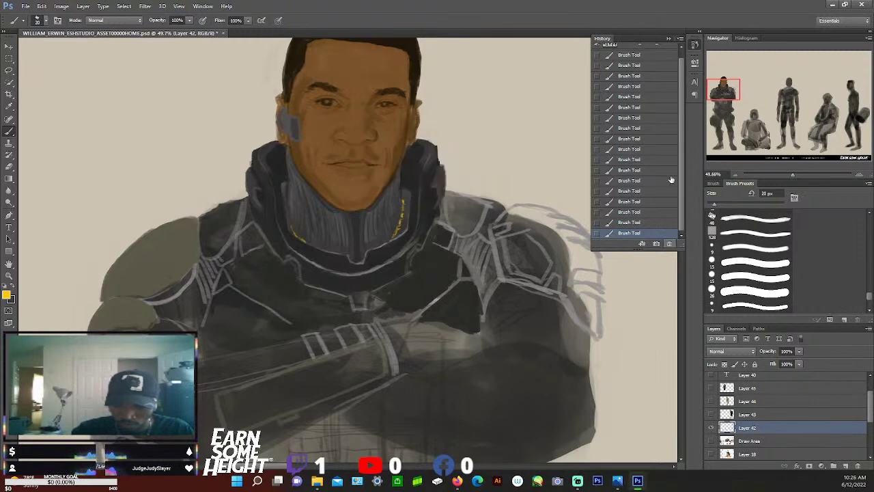
pyautogui.click(668, 38)
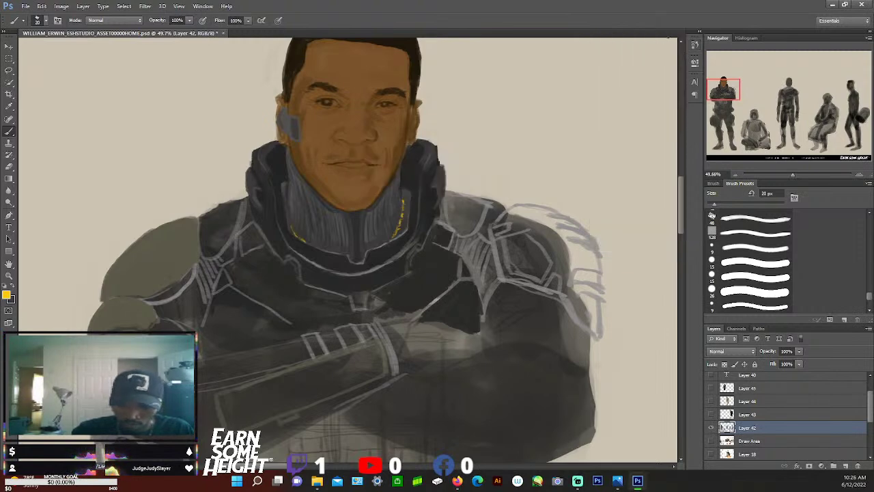
# Choose dark gold #9c8229 and shade the yellow accents along both sides of the neck guard
pyautogui.click(7, 295)
pyautogui.click(400, 173)
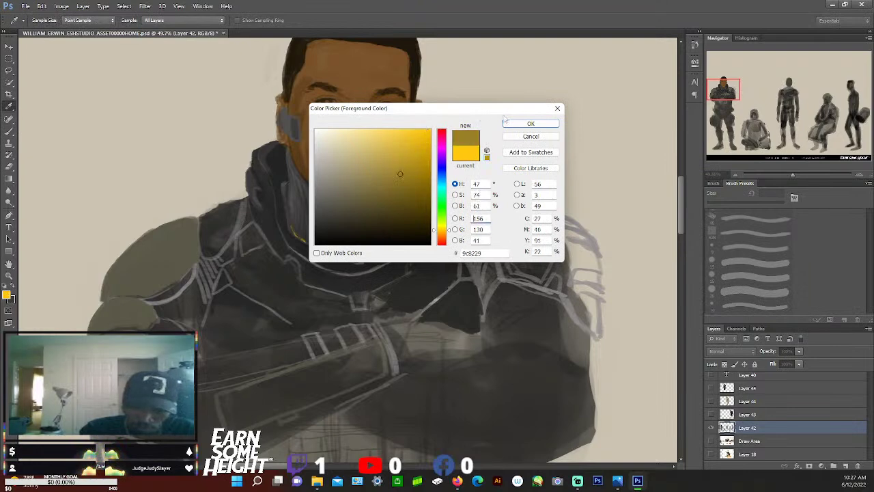
pyautogui.click(530, 123)
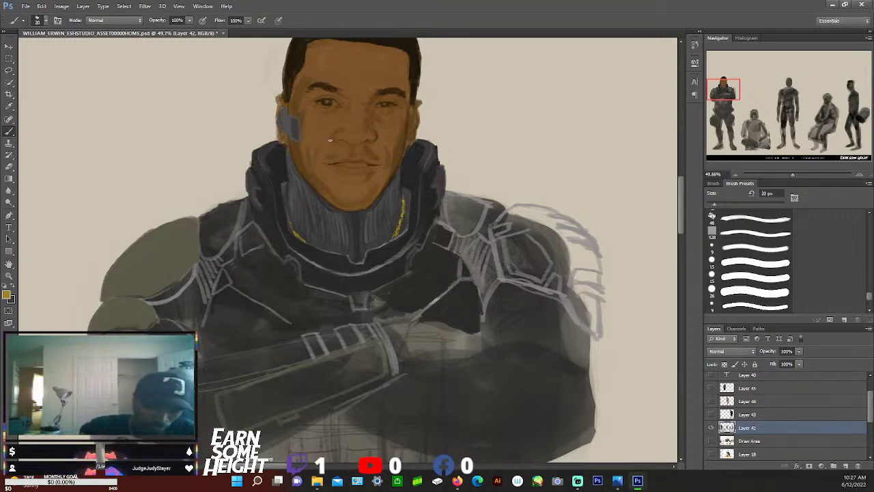
# Choose pale cream #fff8e0 and paint small highlights on the yellow neck guard accents with a 15 px brush
pyautogui.click(7, 293)
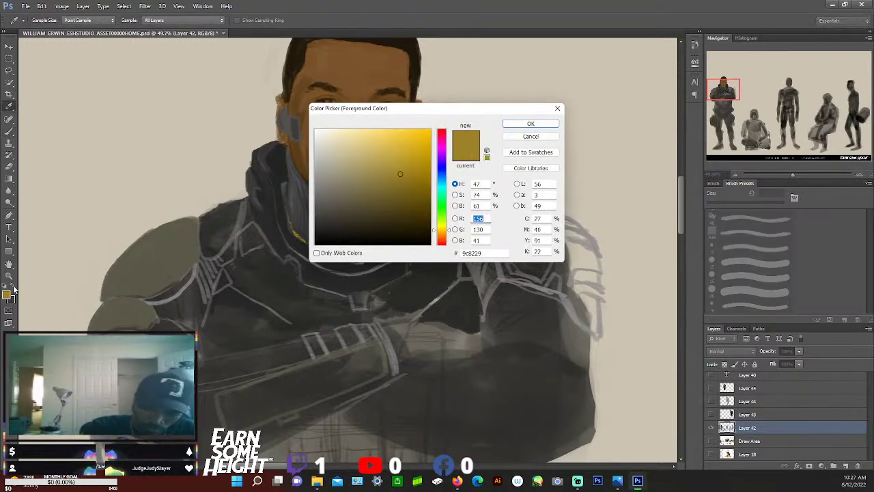
pyautogui.click(329, 130)
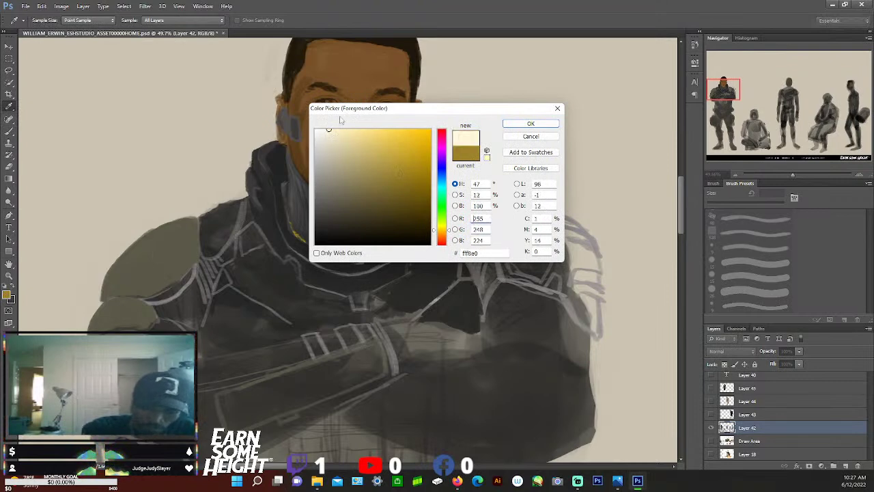
pyautogui.click(530, 124)
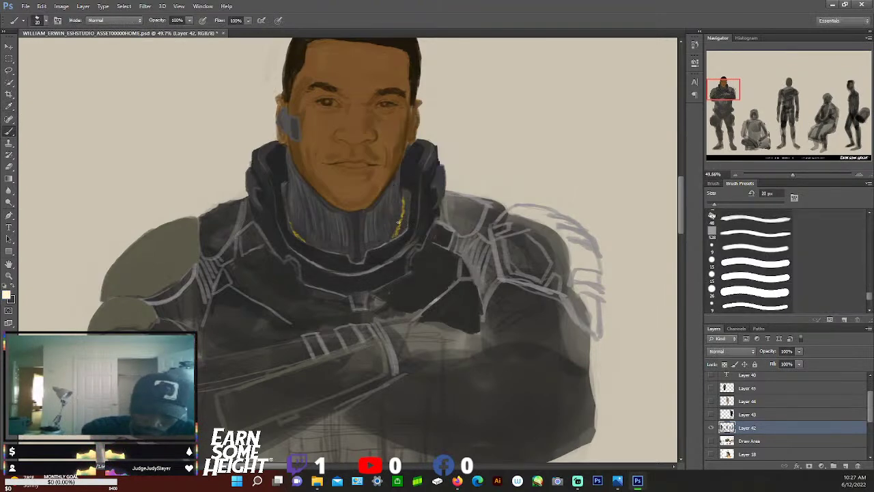
pyautogui.click(762, 276)
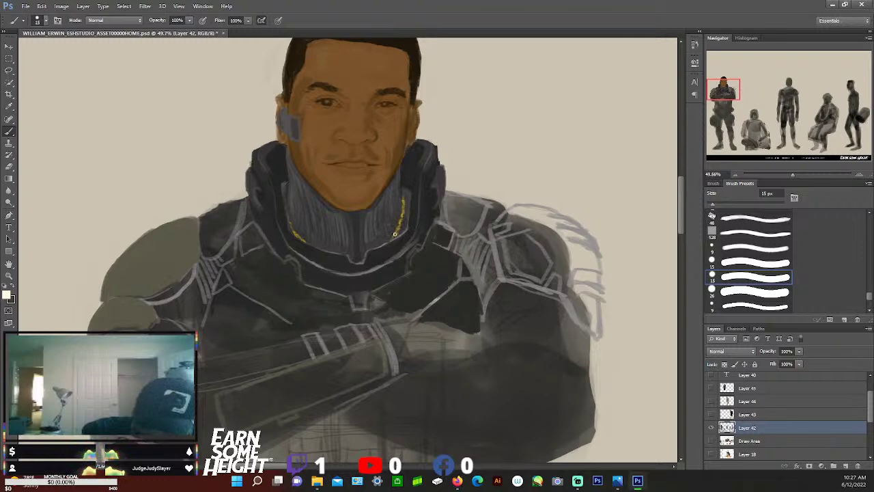
pyautogui.moveTo(401, 221); pyautogui.dragTo(396, 235)
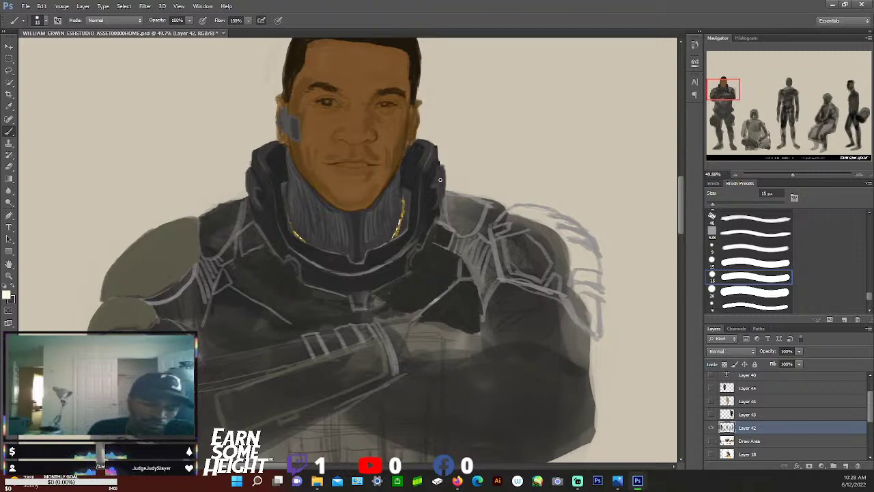
# Return to the Brush tool and darken the foreground colour to near-black
pyautogui.click(10, 277)
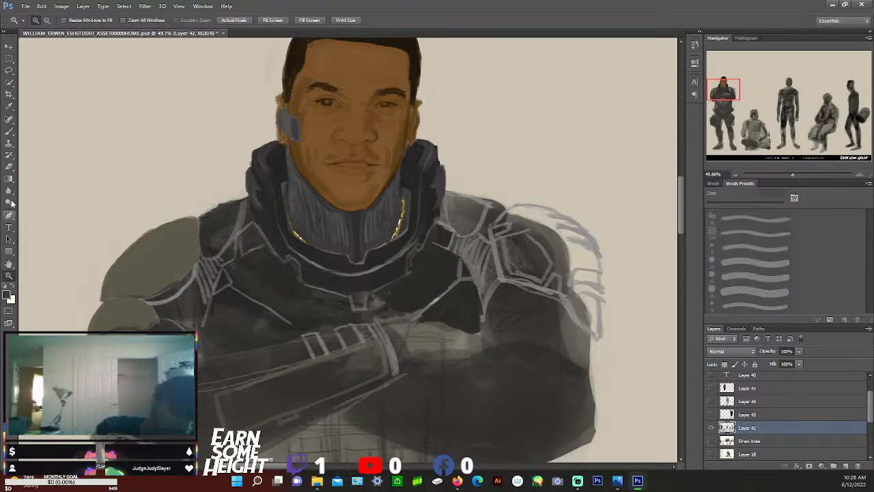
pyautogui.click(10, 131)
pyautogui.click(7, 295)
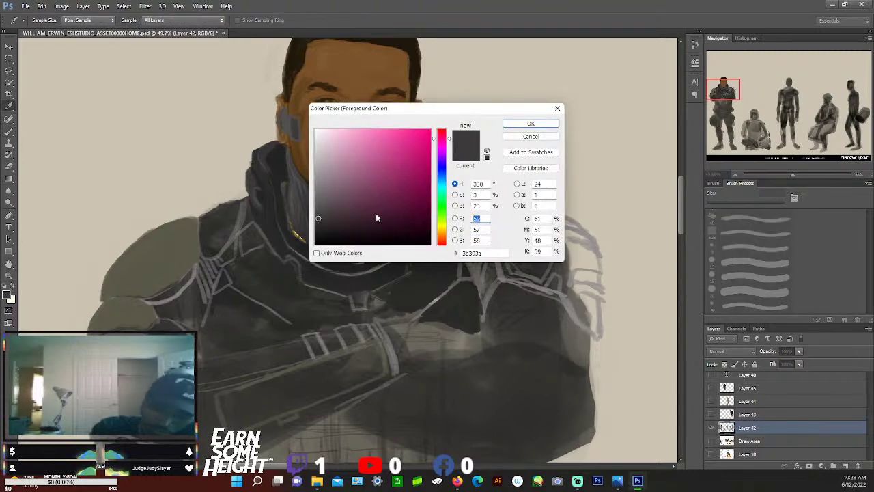
pyautogui.click(531, 123)
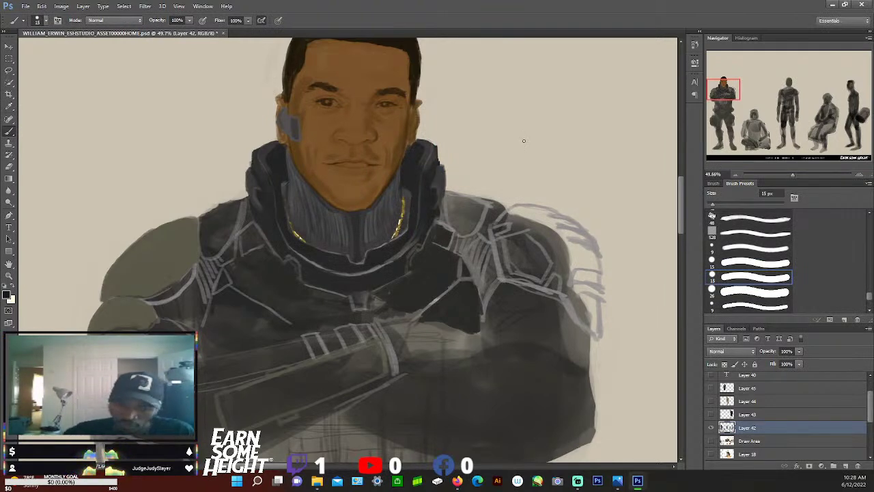
pyautogui.moveTo(680, 212)
pyautogui.mouseDown()
pyautogui.moveTo(681, 244)
pyautogui.moveTo(682, 217)
pyautogui.mouseUp()
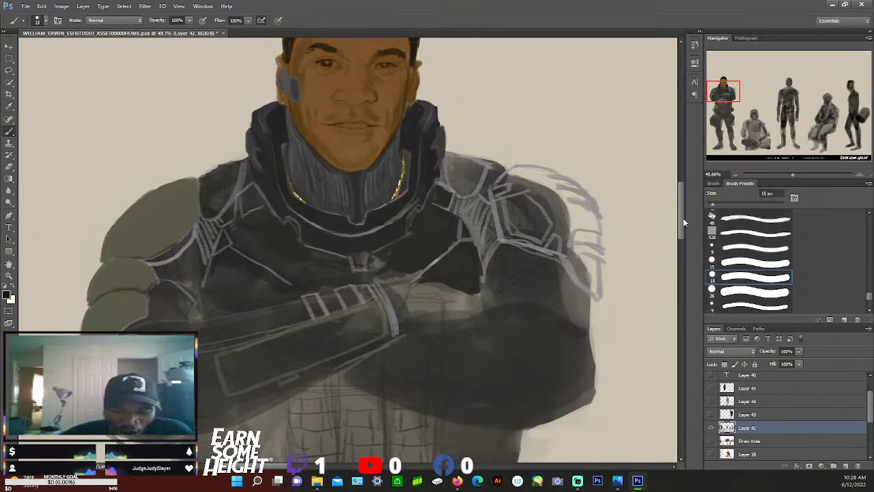
pyautogui.moveTo(793, 175); pyautogui.dragTo(789, 174)
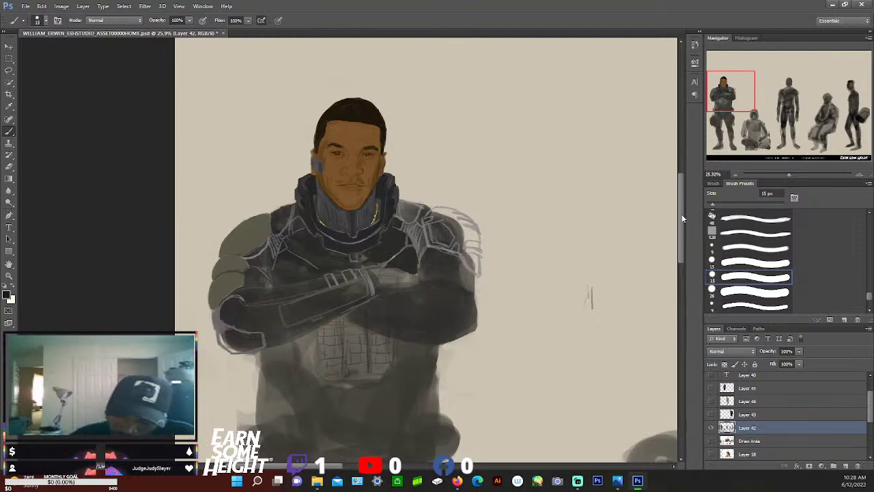
pyautogui.scroll(-2, 683, 220)
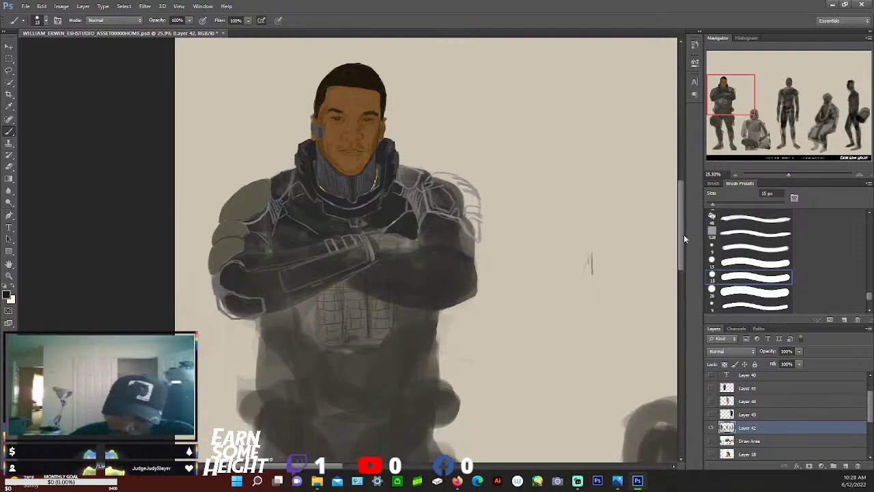
pyautogui.moveTo(680, 231); pyautogui.dragTo(682, 250)
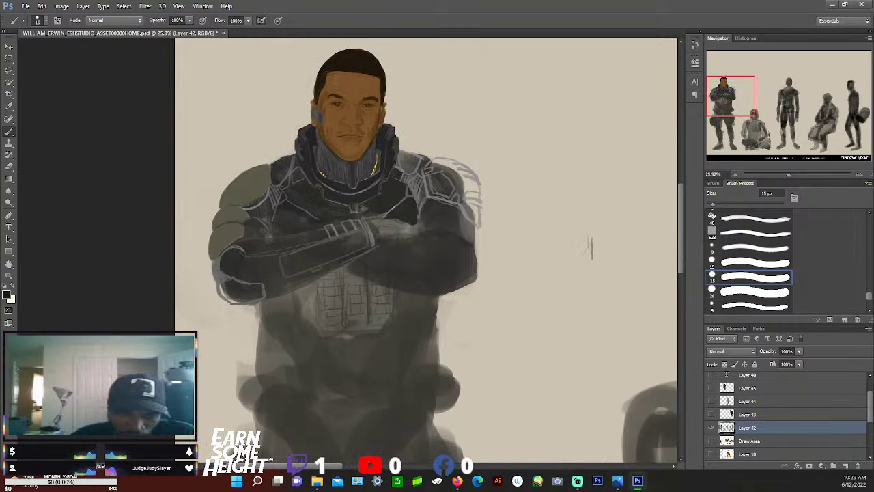
pyautogui.moveTo(679, 211)
pyautogui.mouseDown()
pyautogui.moveTo(684, 297)
pyautogui.moveTo(668, 211)
pyautogui.mouseUp()
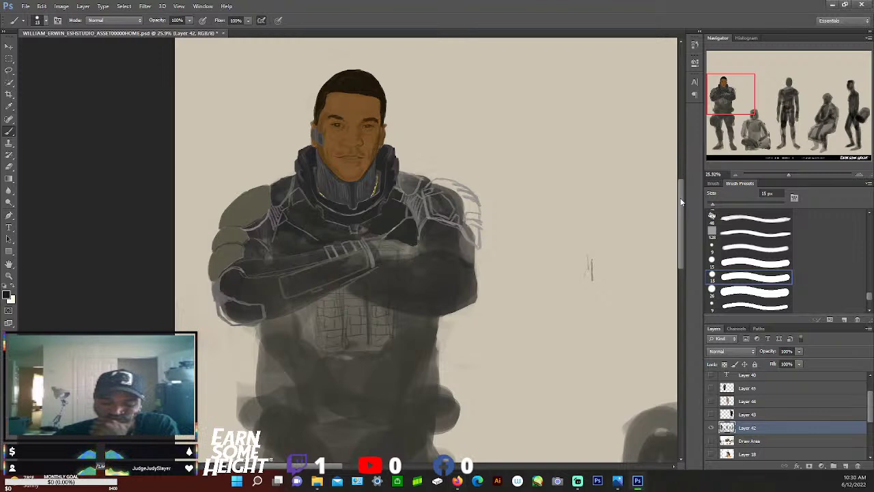
pyautogui.moveTo(683, 211)
pyautogui.mouseDown()
pyautogui.moveTo(687, 247)
pyautogui.moveTo(684, 199)
pyautogui.moveTo(686, 251)
pyautogui.moveTo(684, 210)
pyautogui.mouseUp()
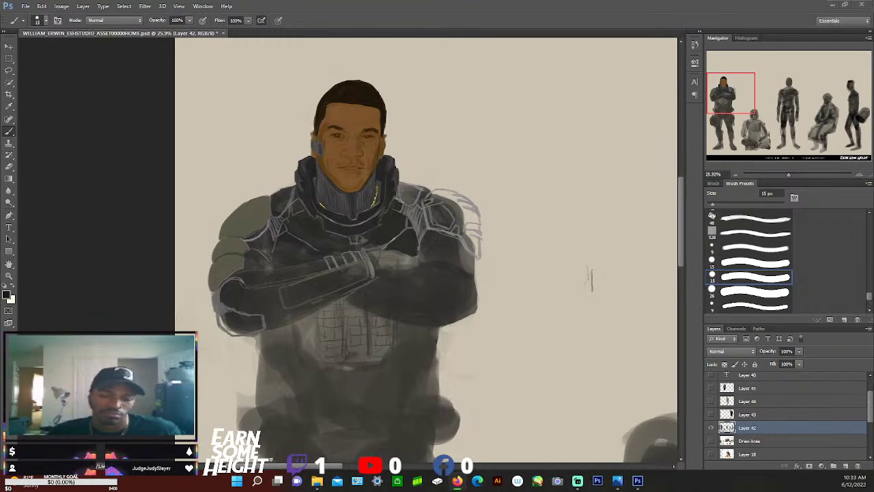
# Save the painting under its existing file name
pyautogui.click(26, 6)
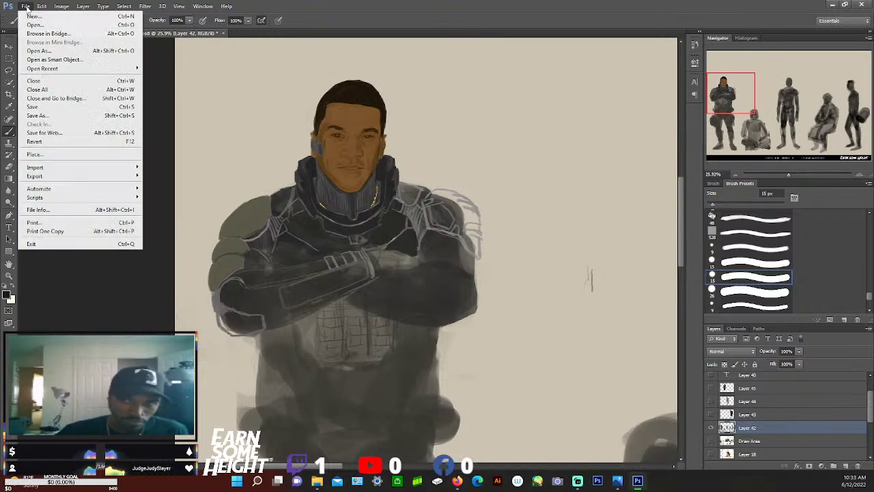
pyautogui.click(33, 107)
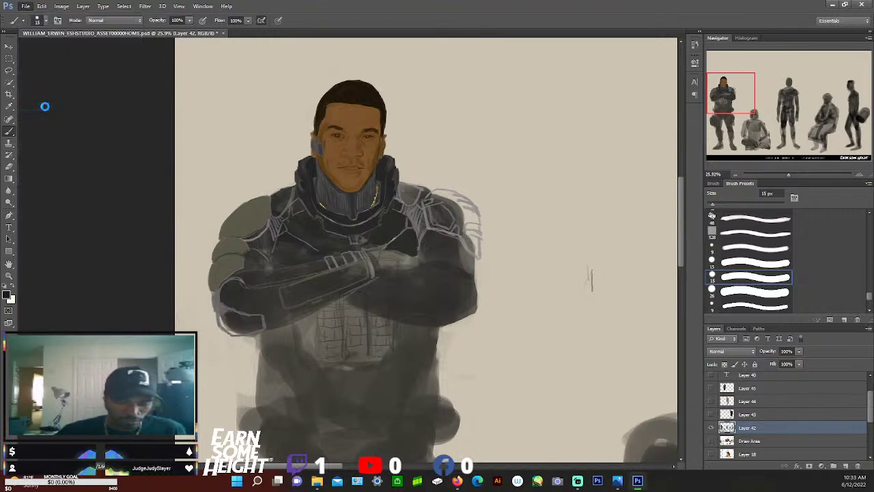